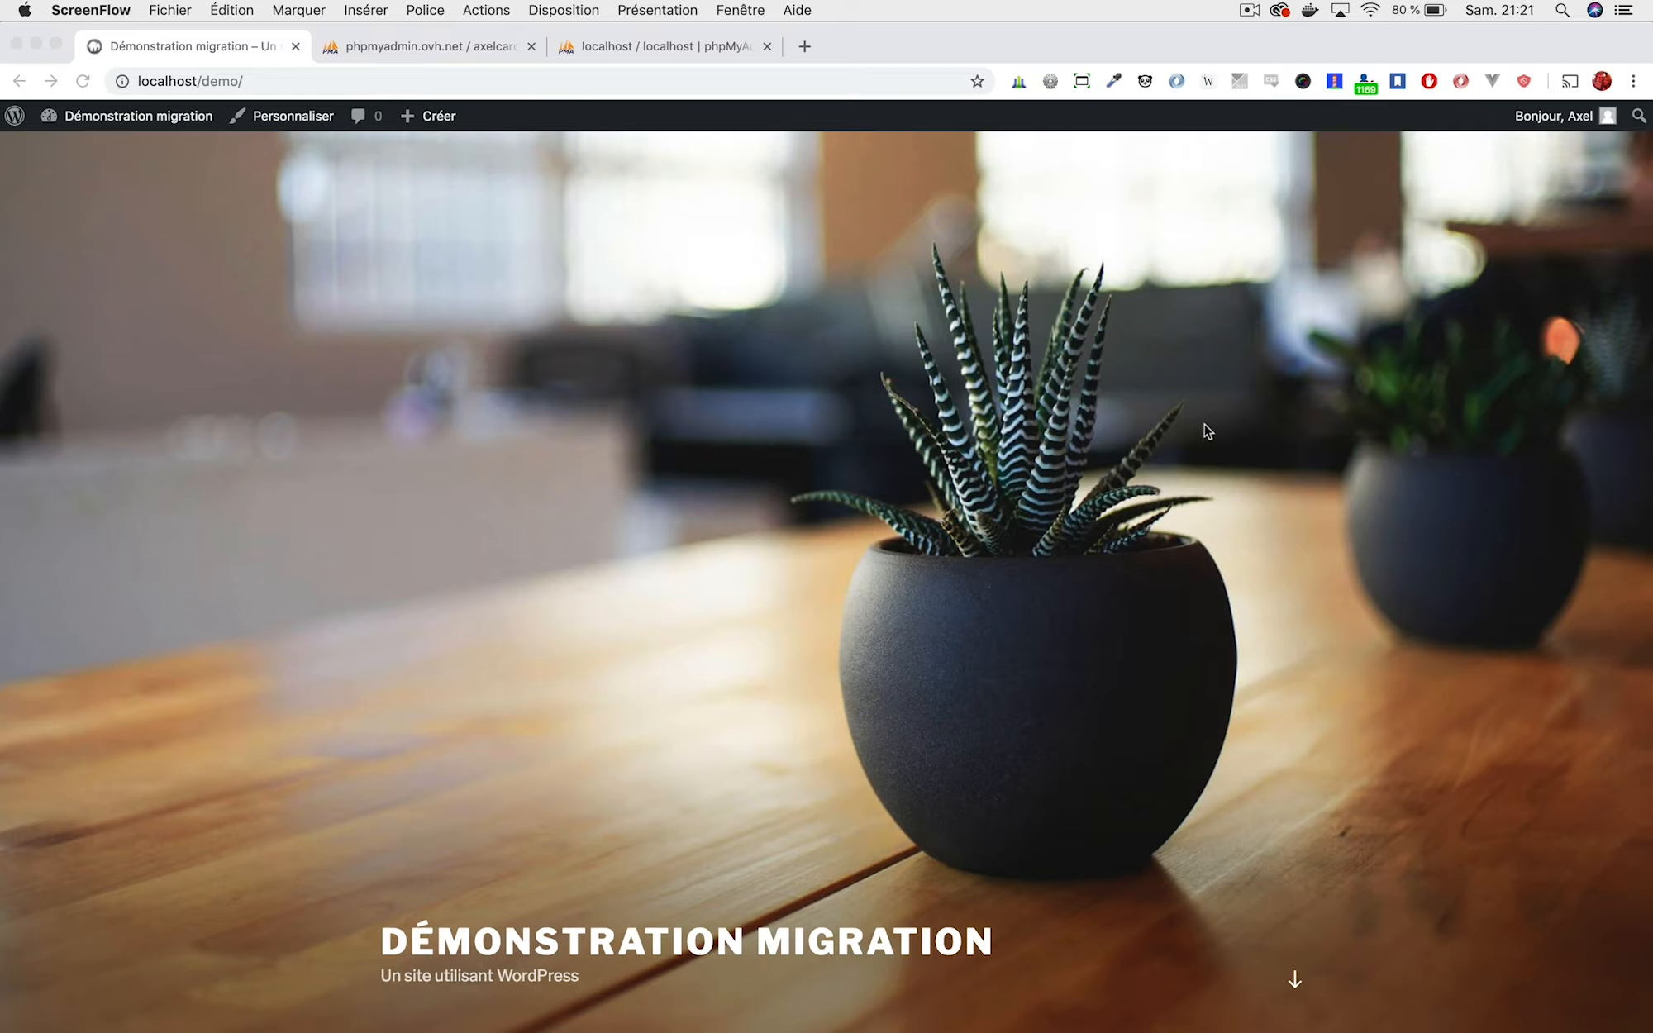
Browse the local demo site and its 'Bonjour tout le monde !' post.
scroll(854, 458, down, 7)
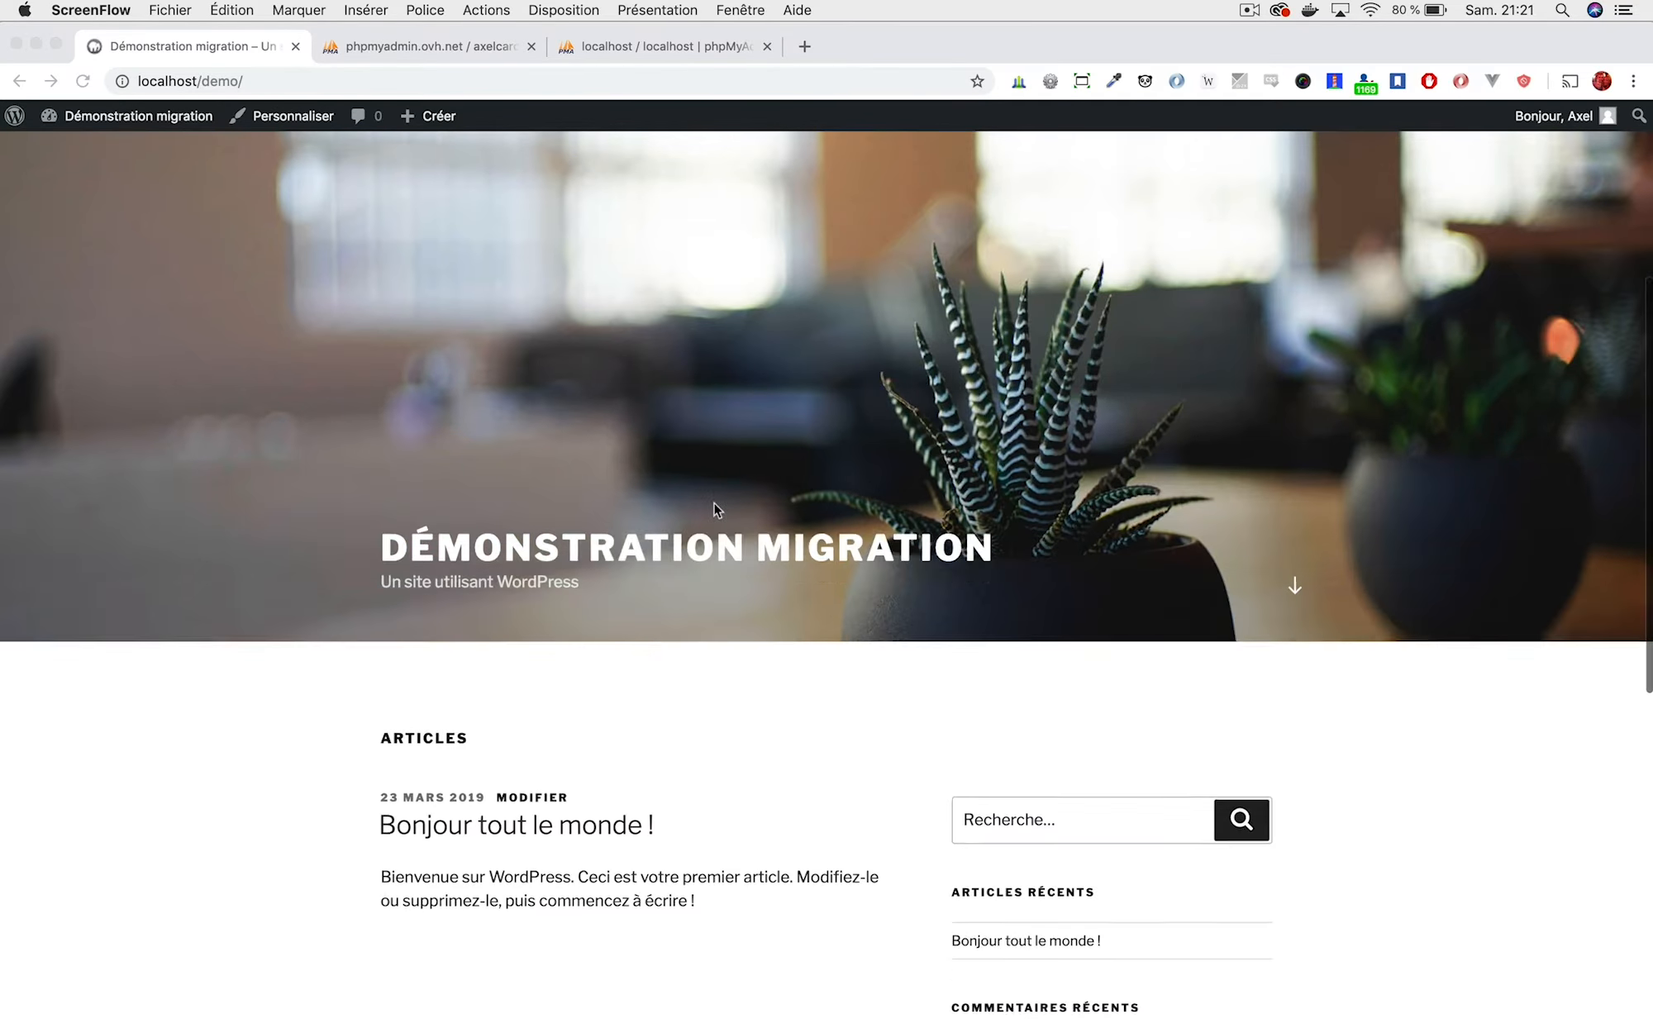
scroll(780, 704, down, 8)
scroll(694, 347, up, 12)
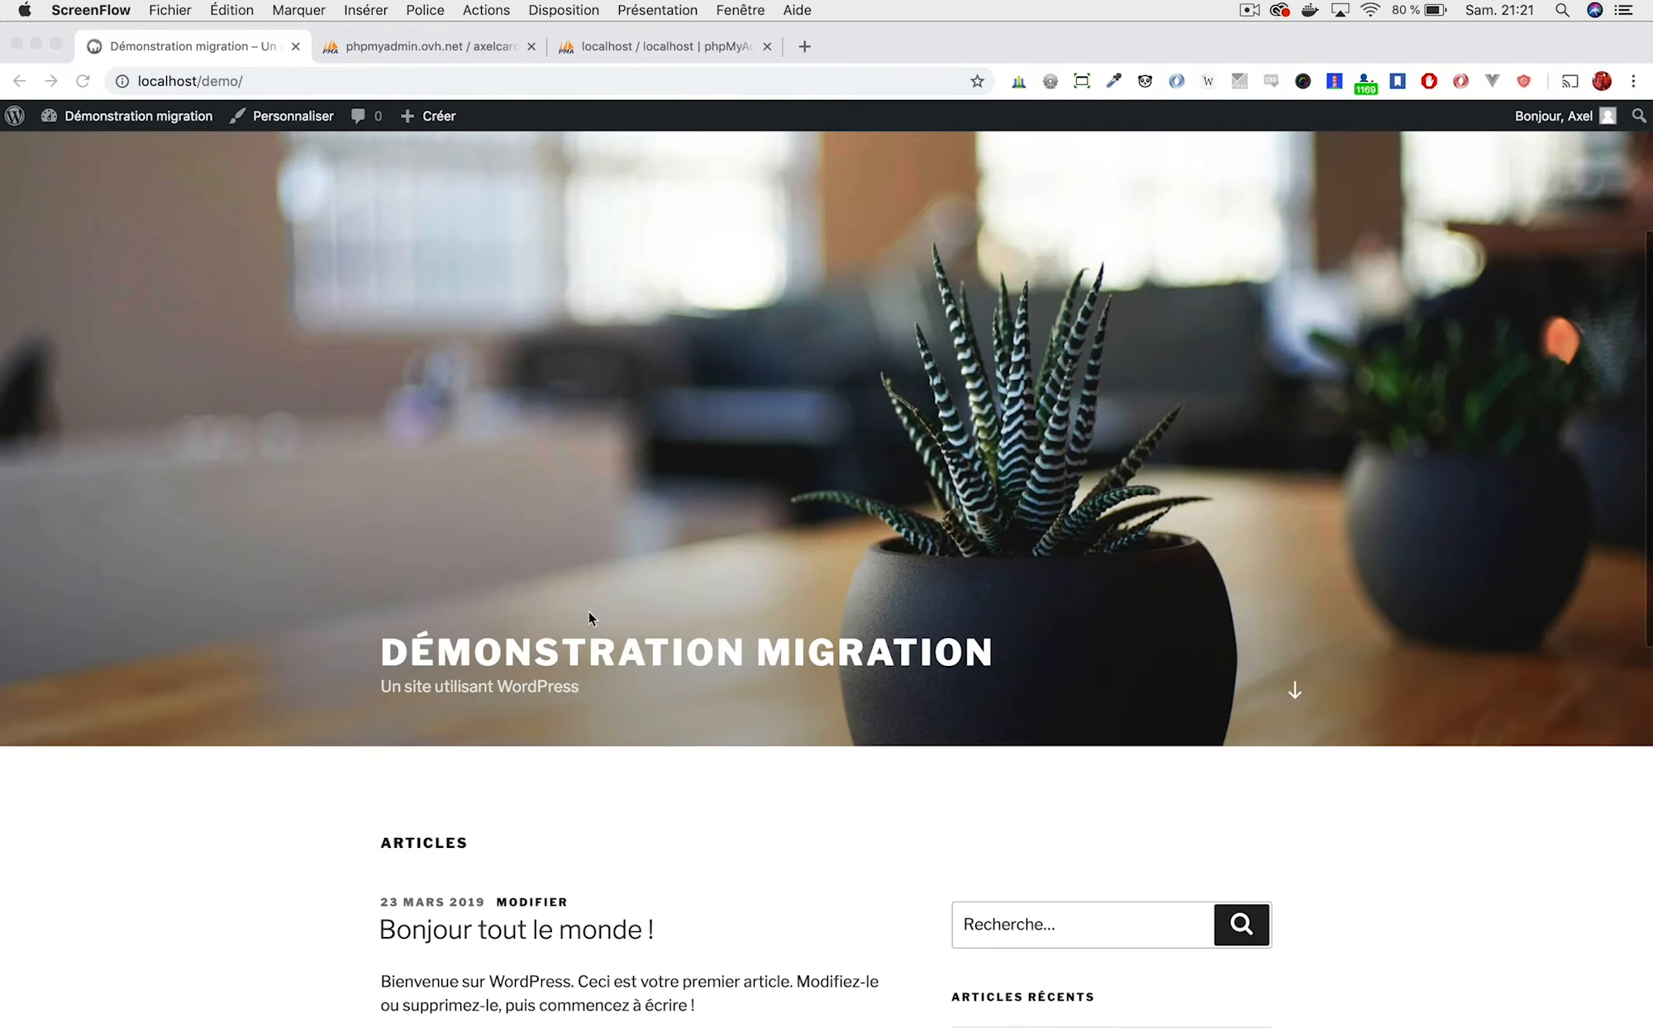
scroll(713, 619, up, 4)
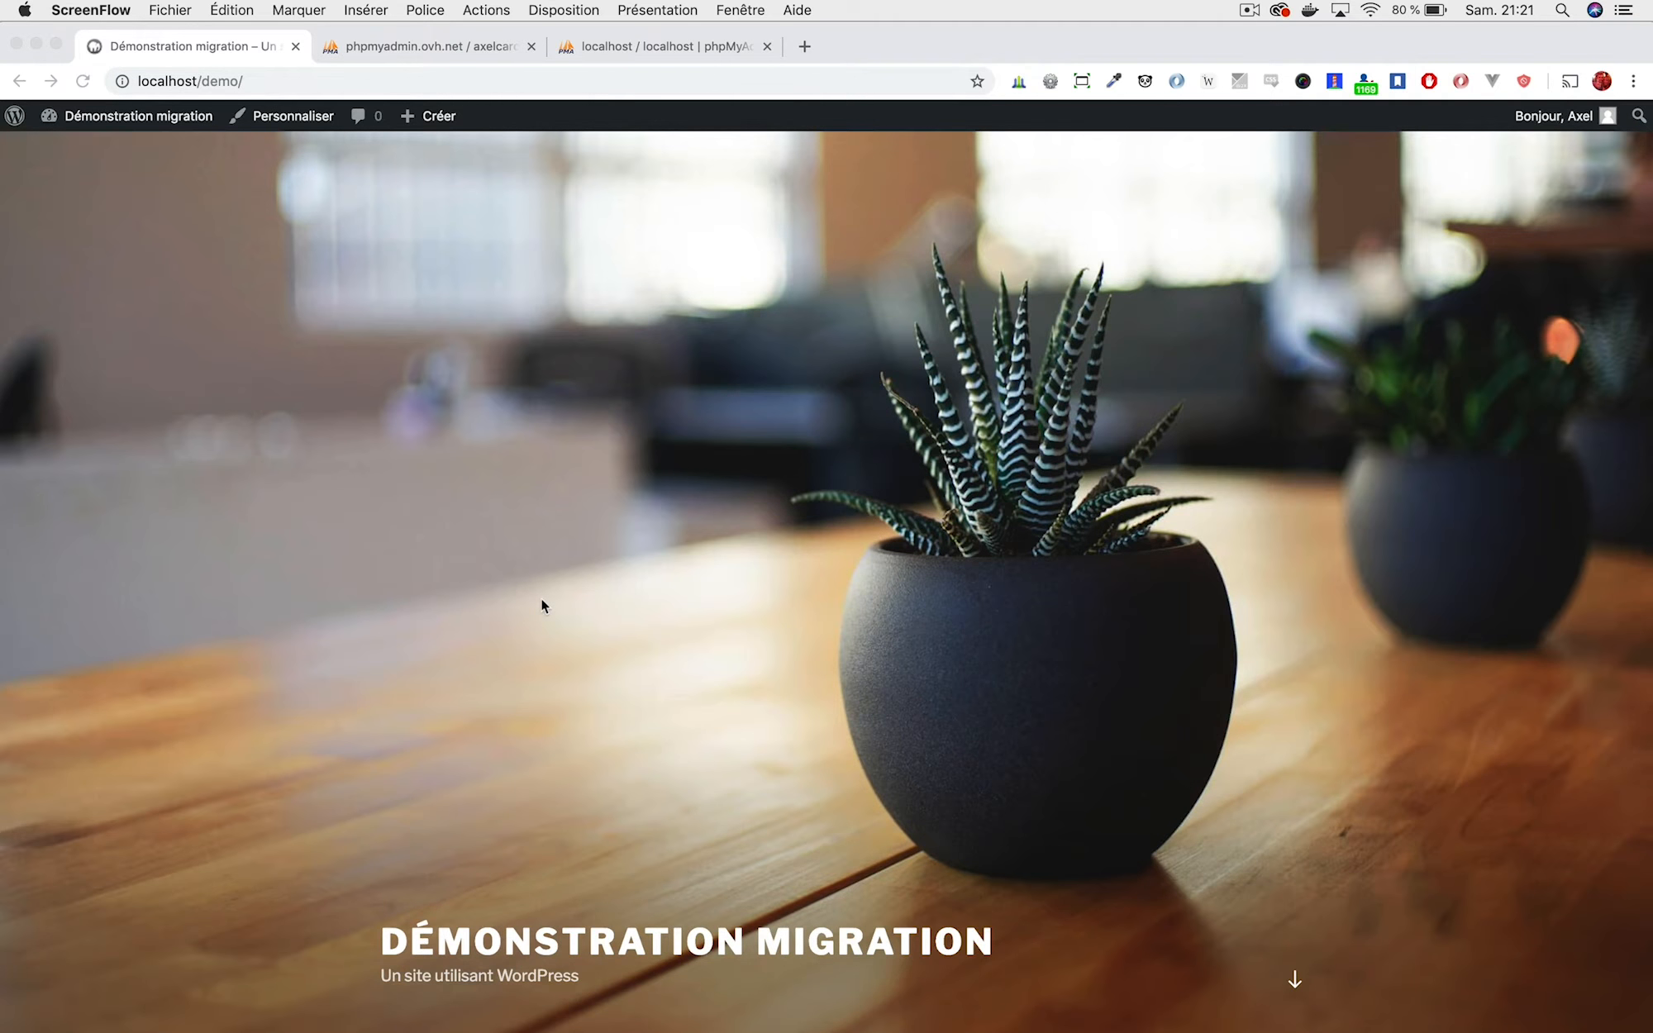
scroll(1003, 612, down, 12)
scroll(1003, 612, up, 10)
scroll(877, 569, down, 7)
click(1003, 671)
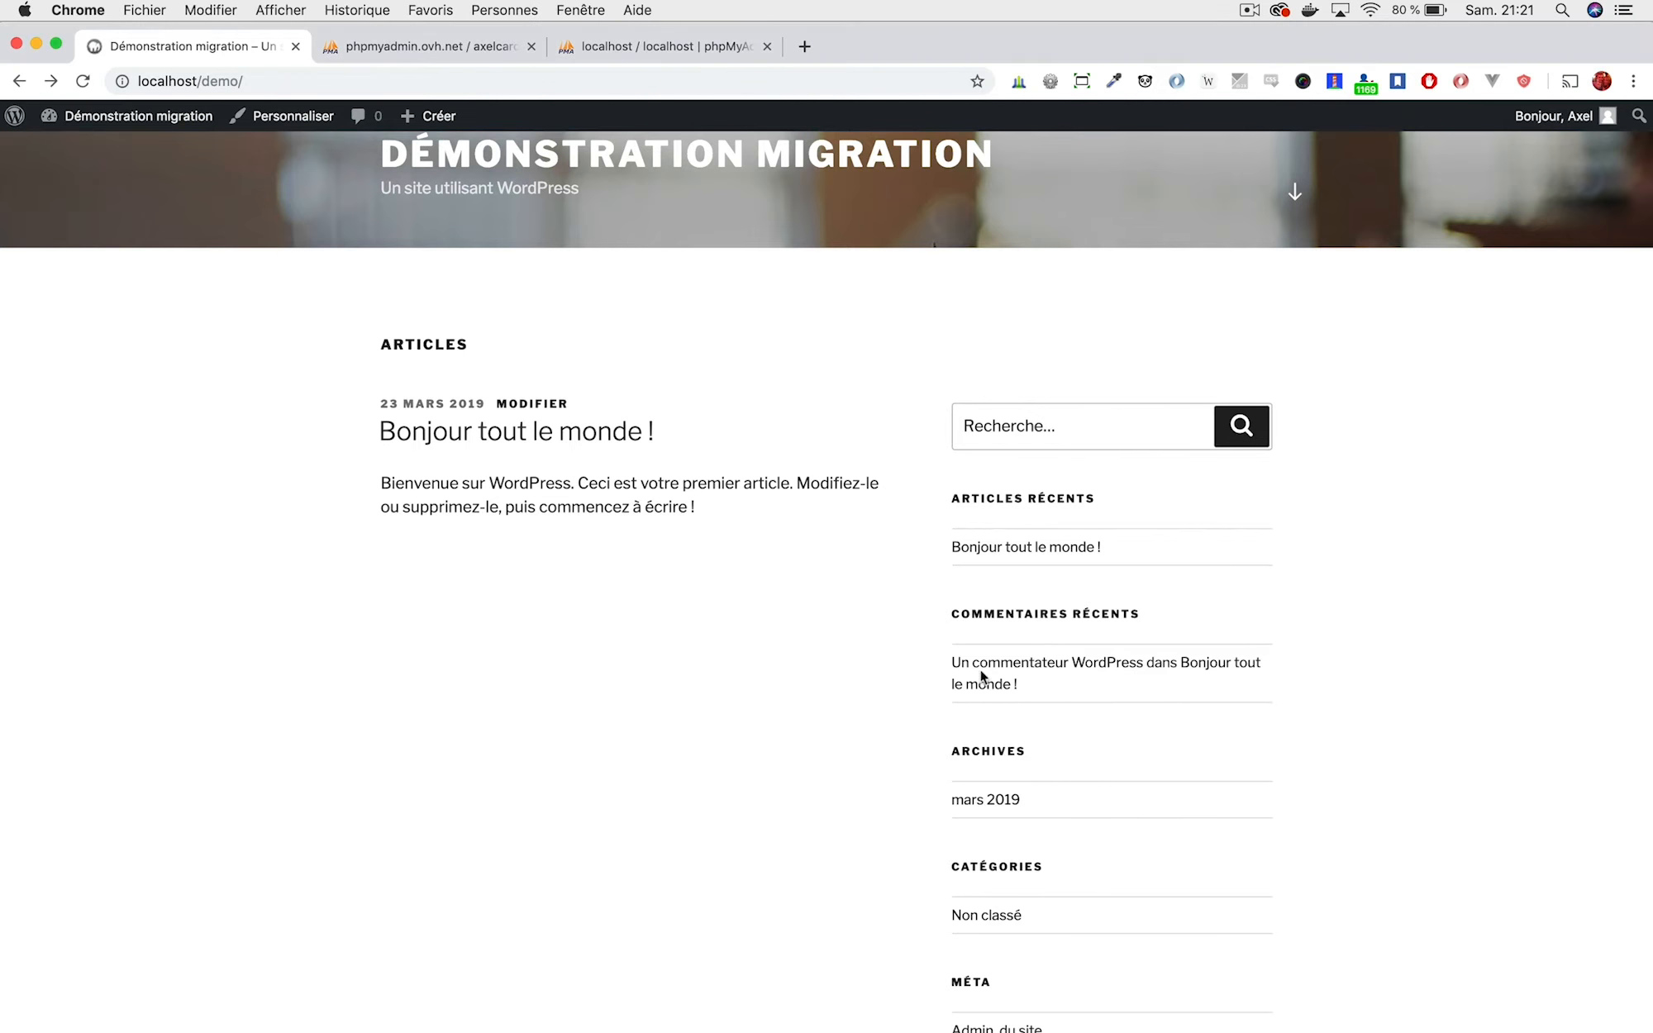
click(979, 550)
scroll(662, 339, down, 5)
scroll(536, 319, up, 5)
click(462, 180)
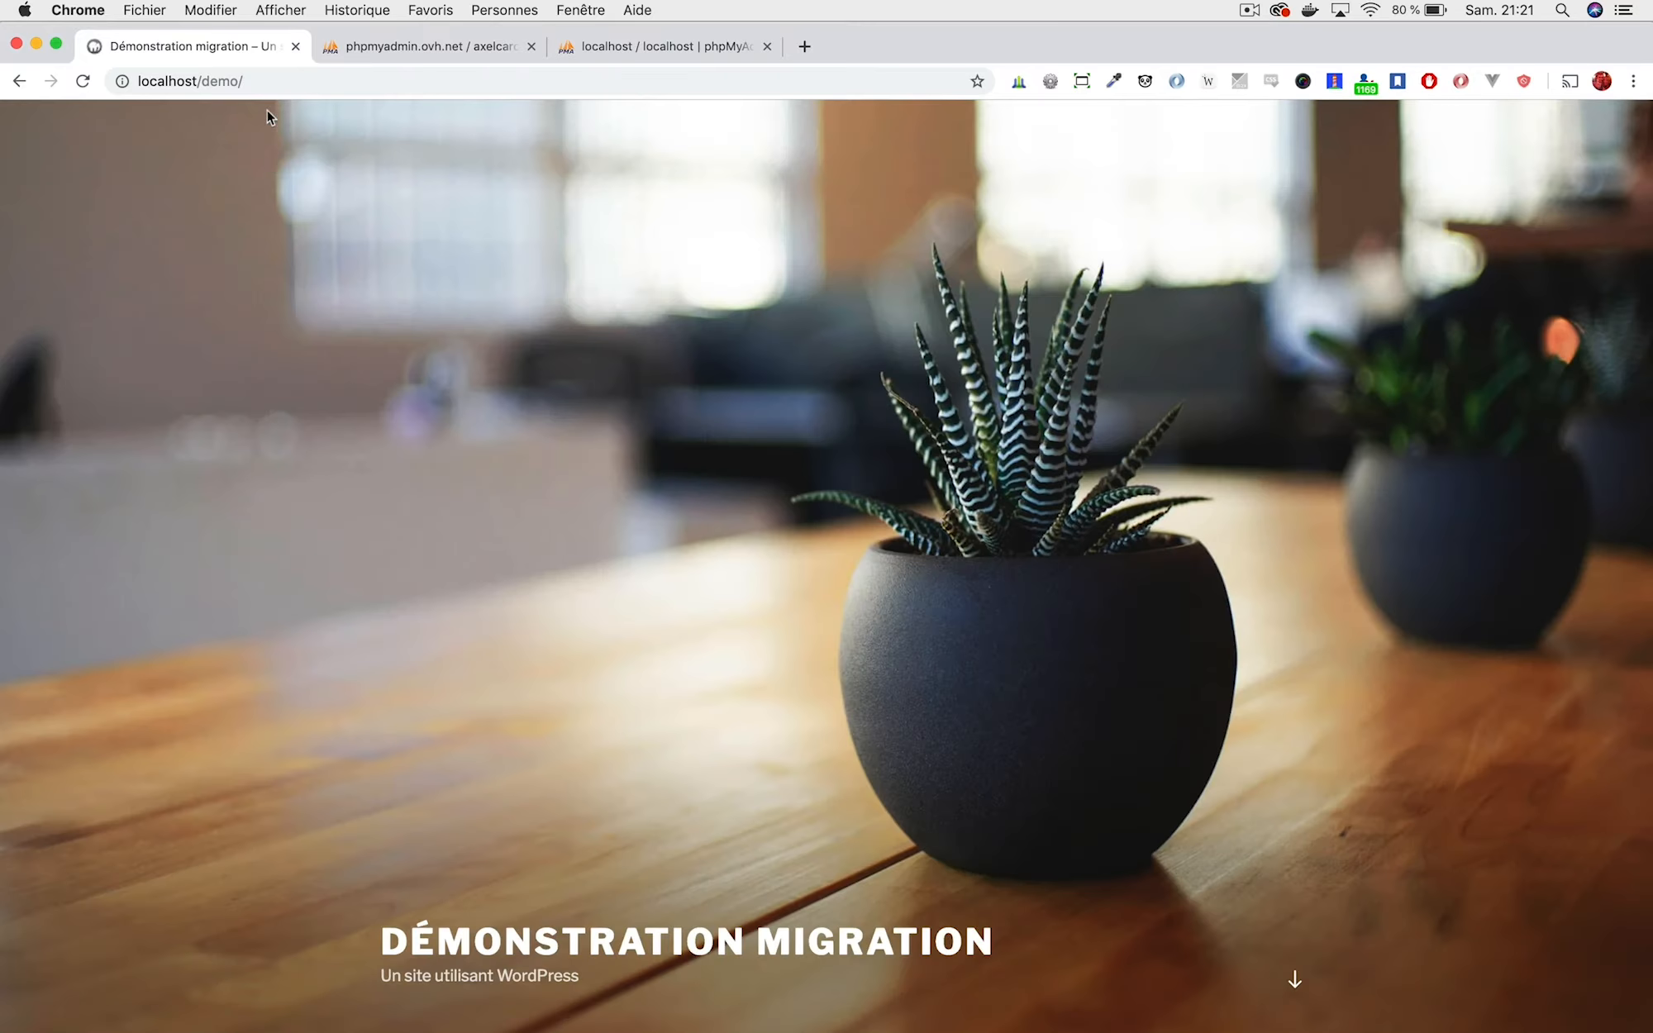
scroll(1028, 678, down, 5)
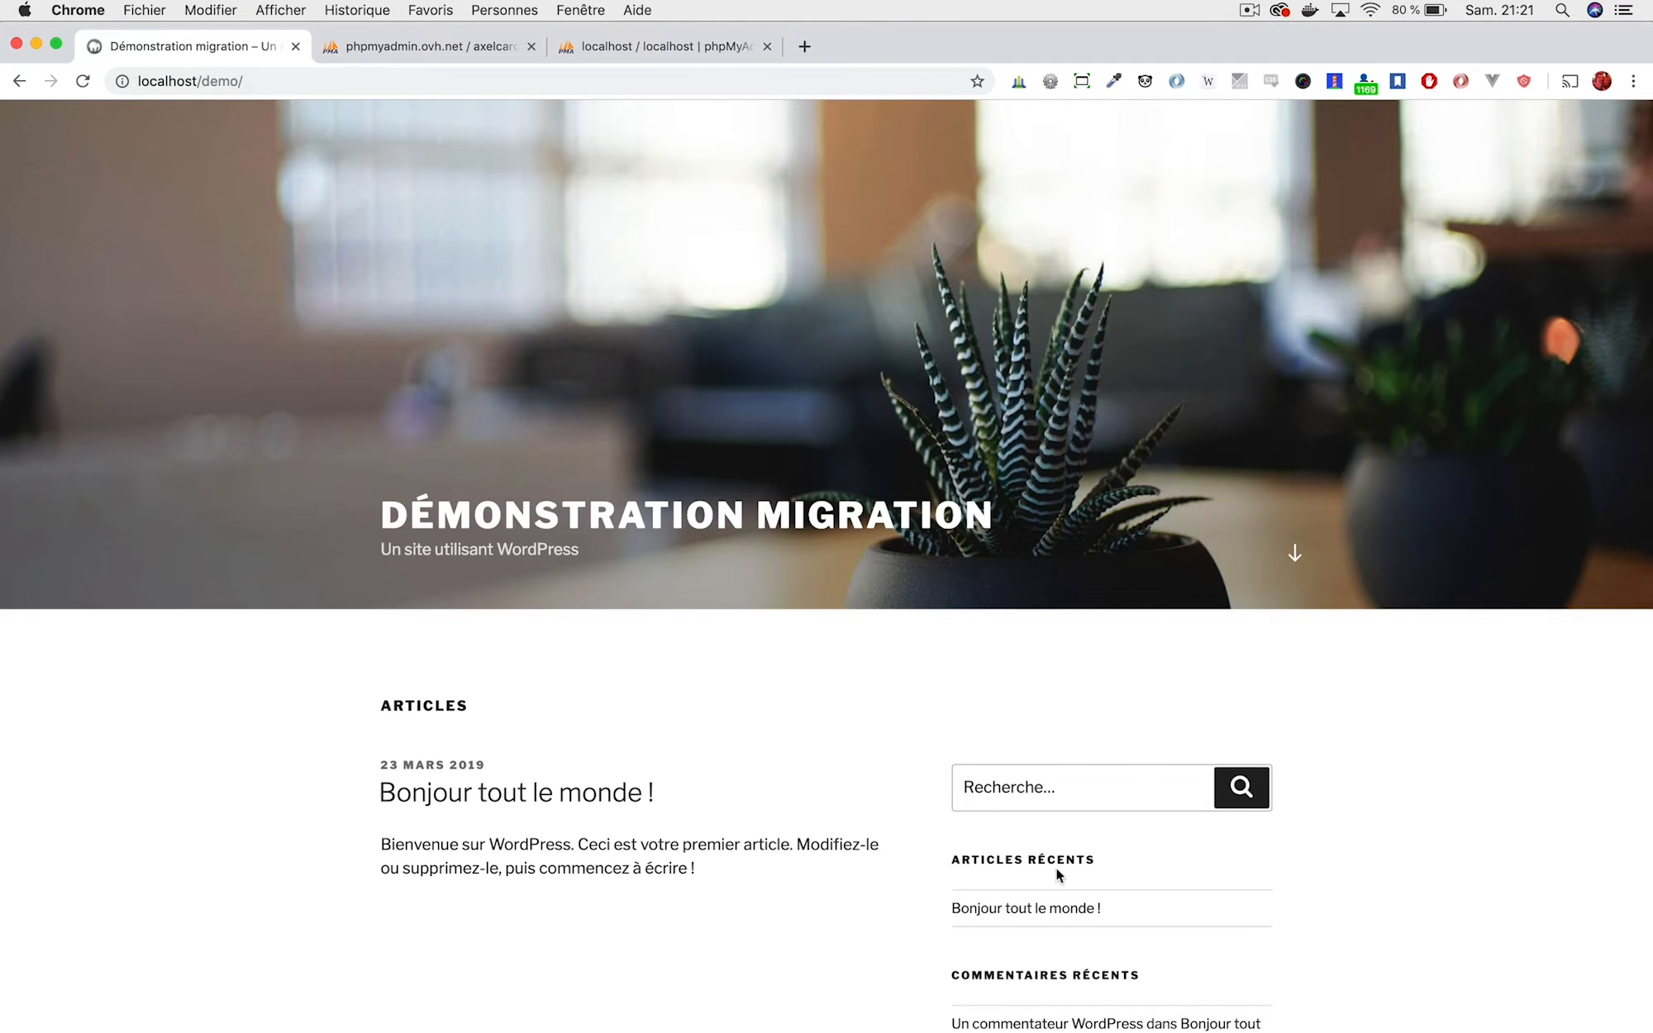
scroll(787, 489, up, 5)
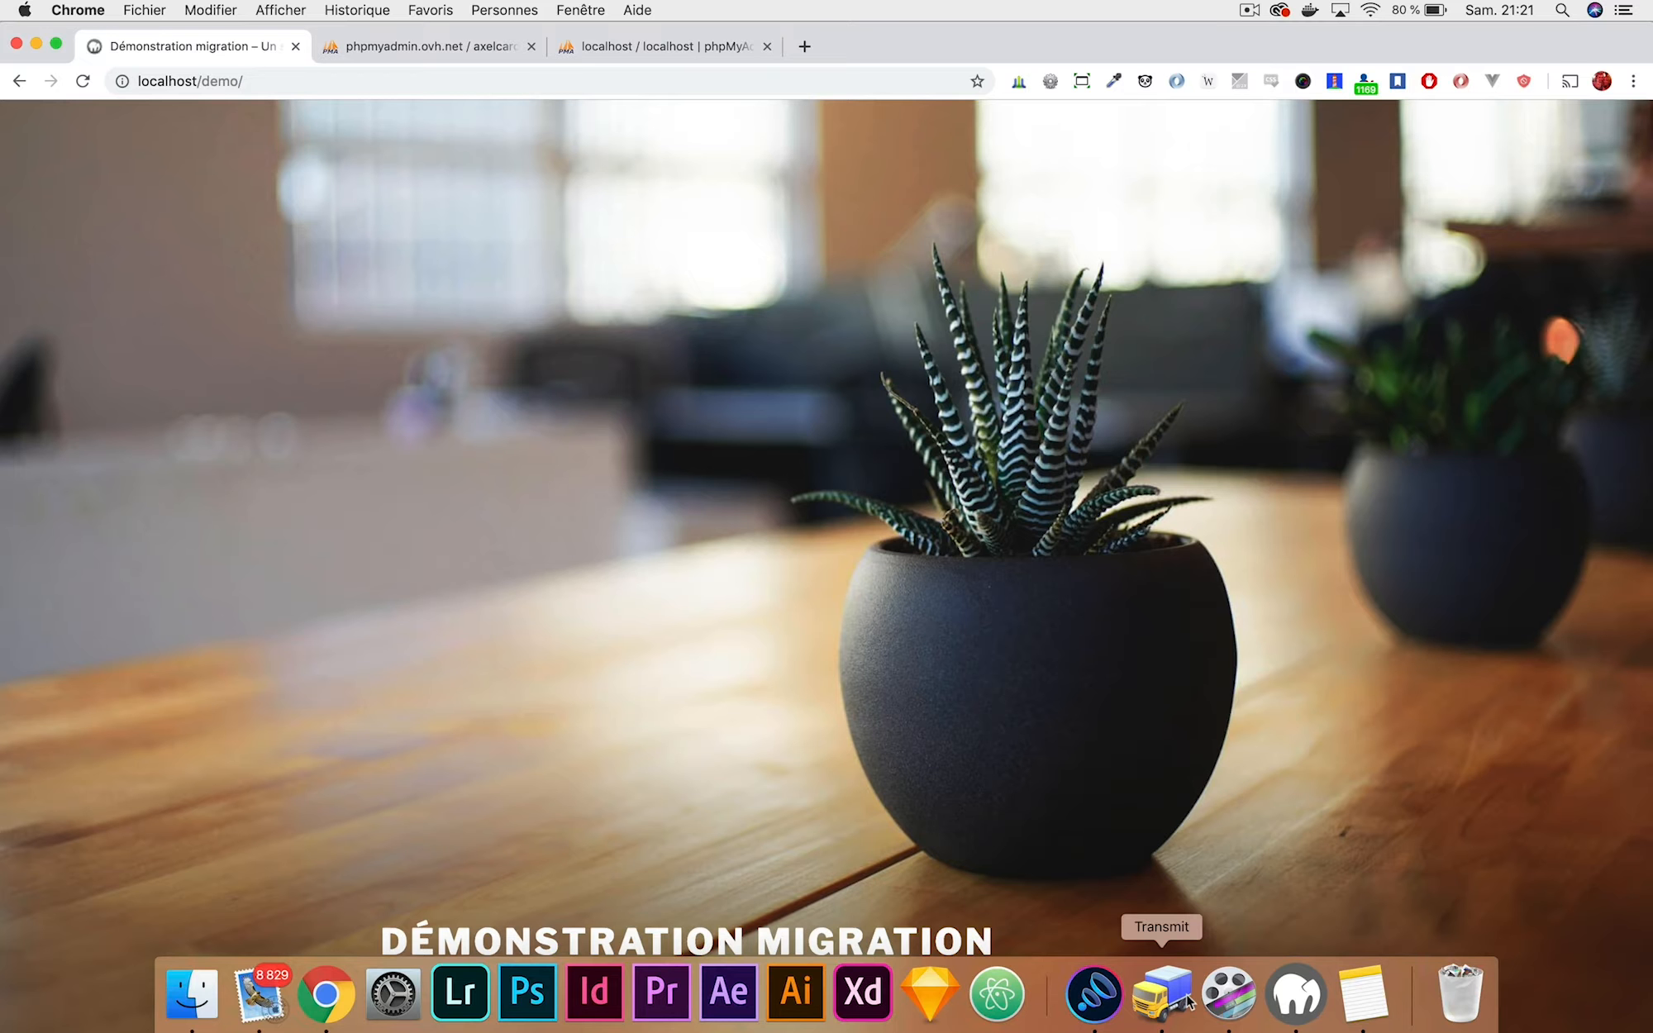
Open the local htdocs/demo folder in Finder next to Transmit.
click(1182, 999)
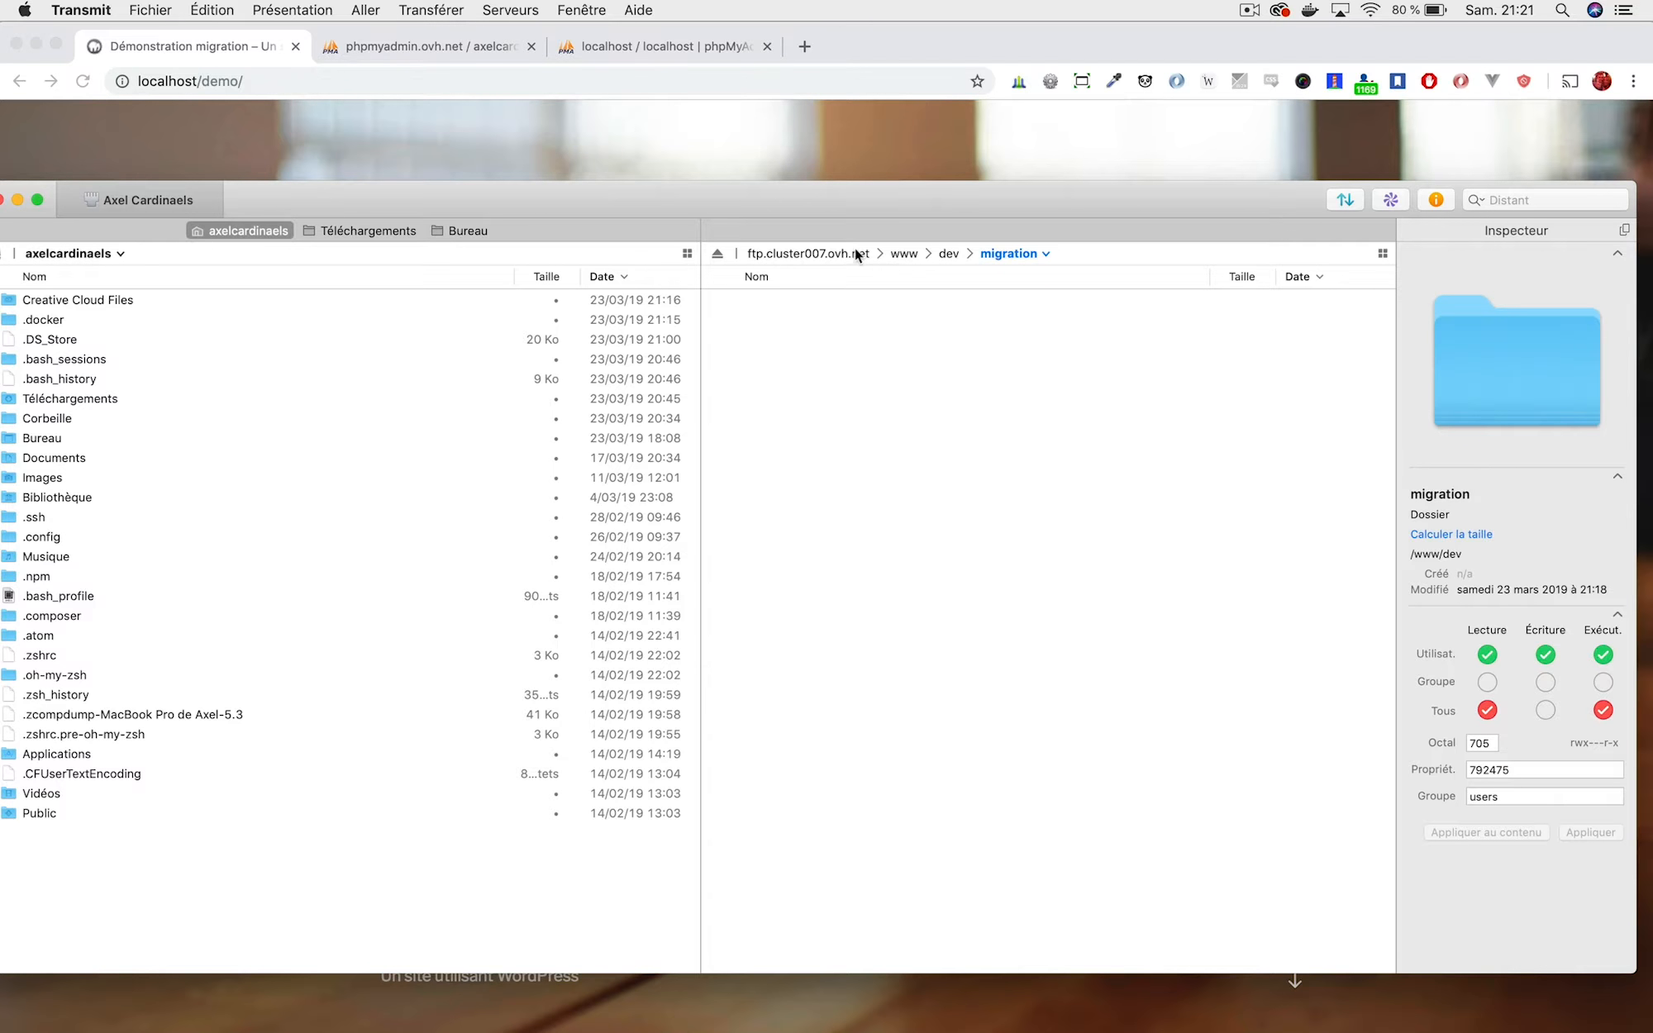
click(187, 1000)
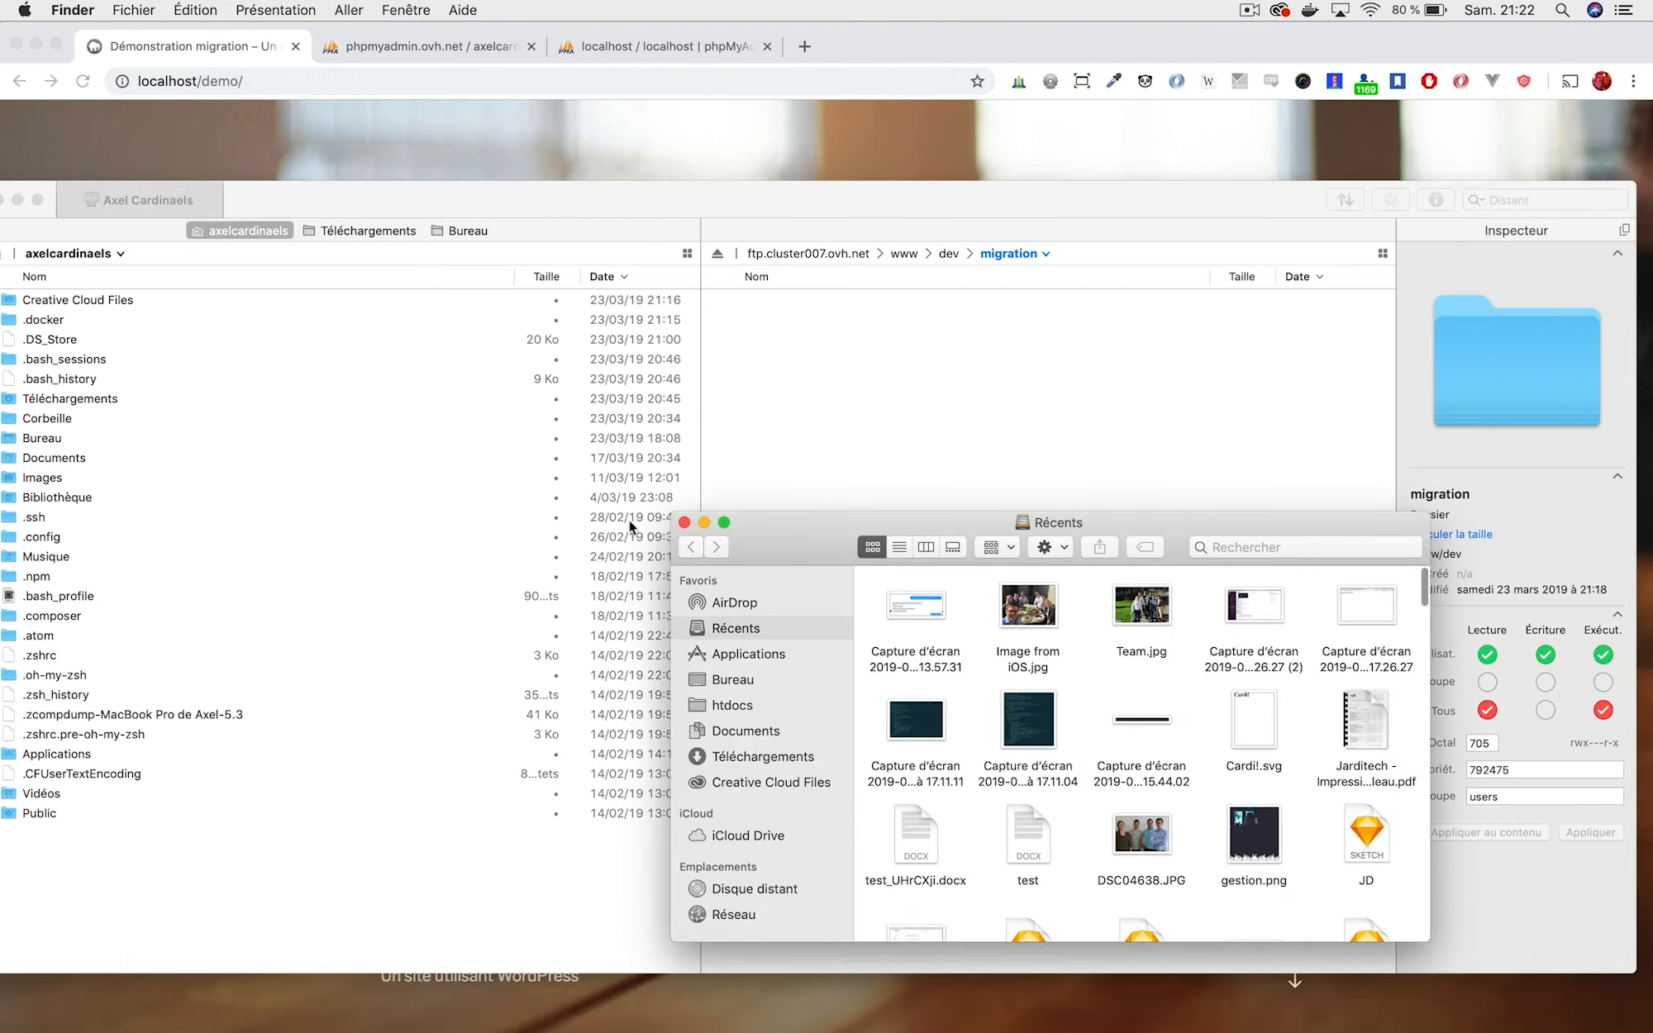
click(729, 707)
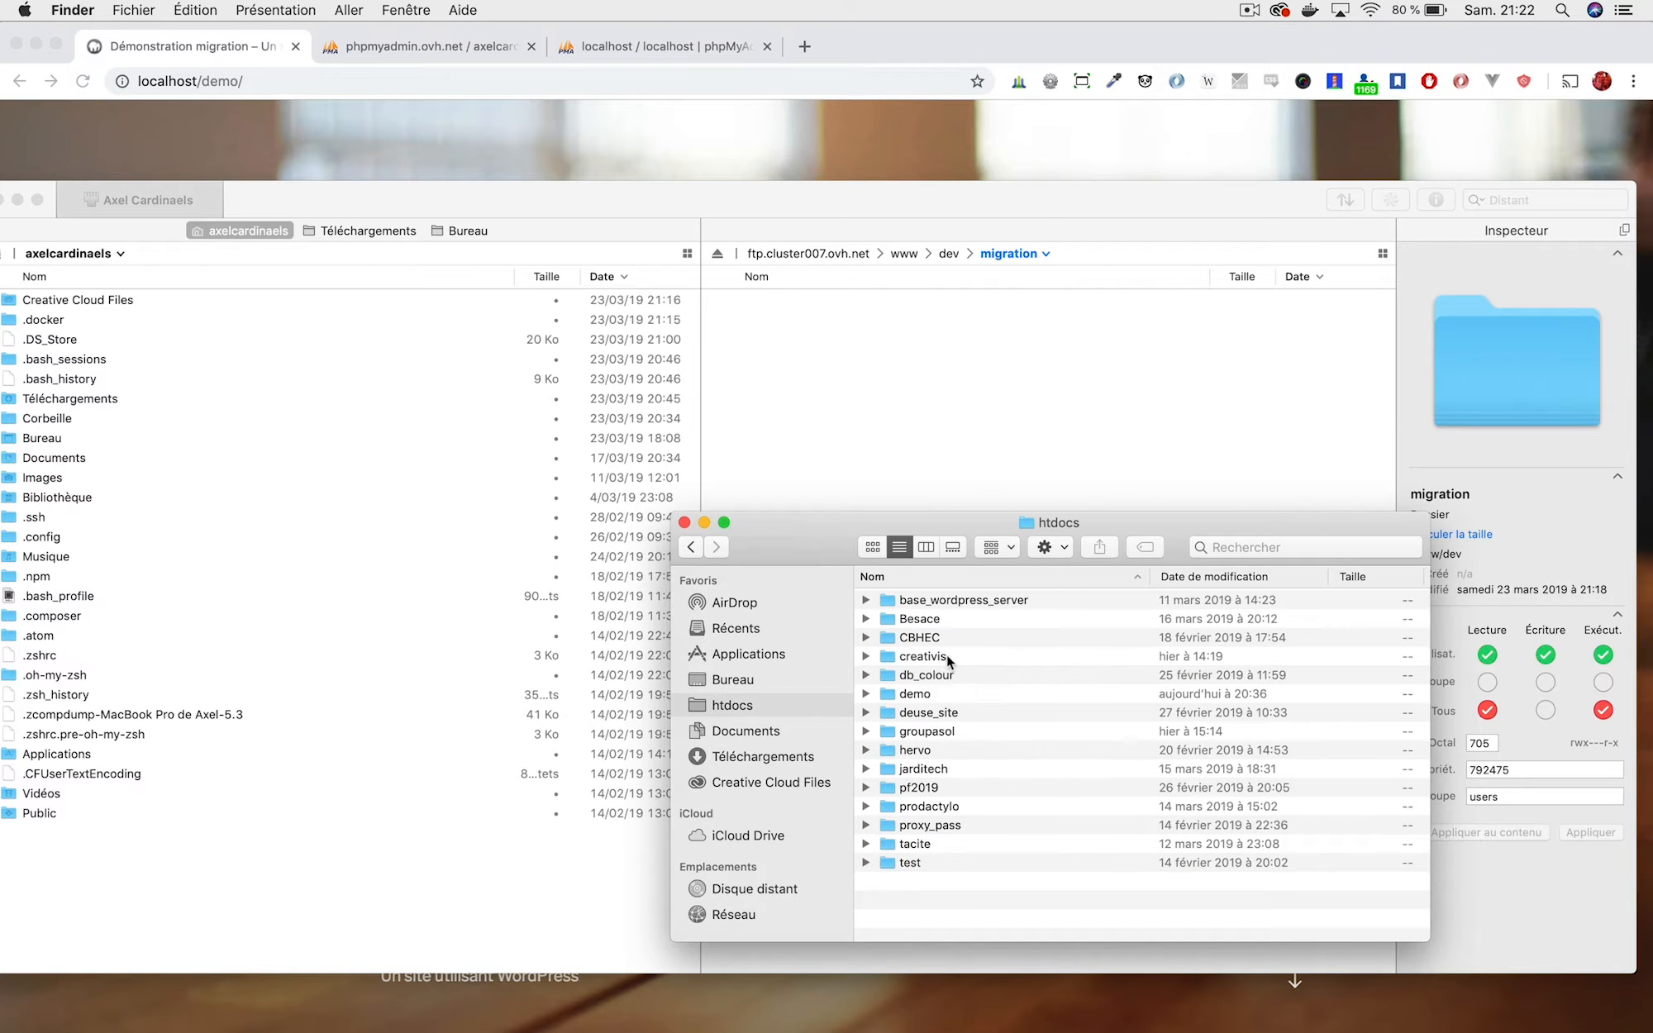
double_click(918, 694)
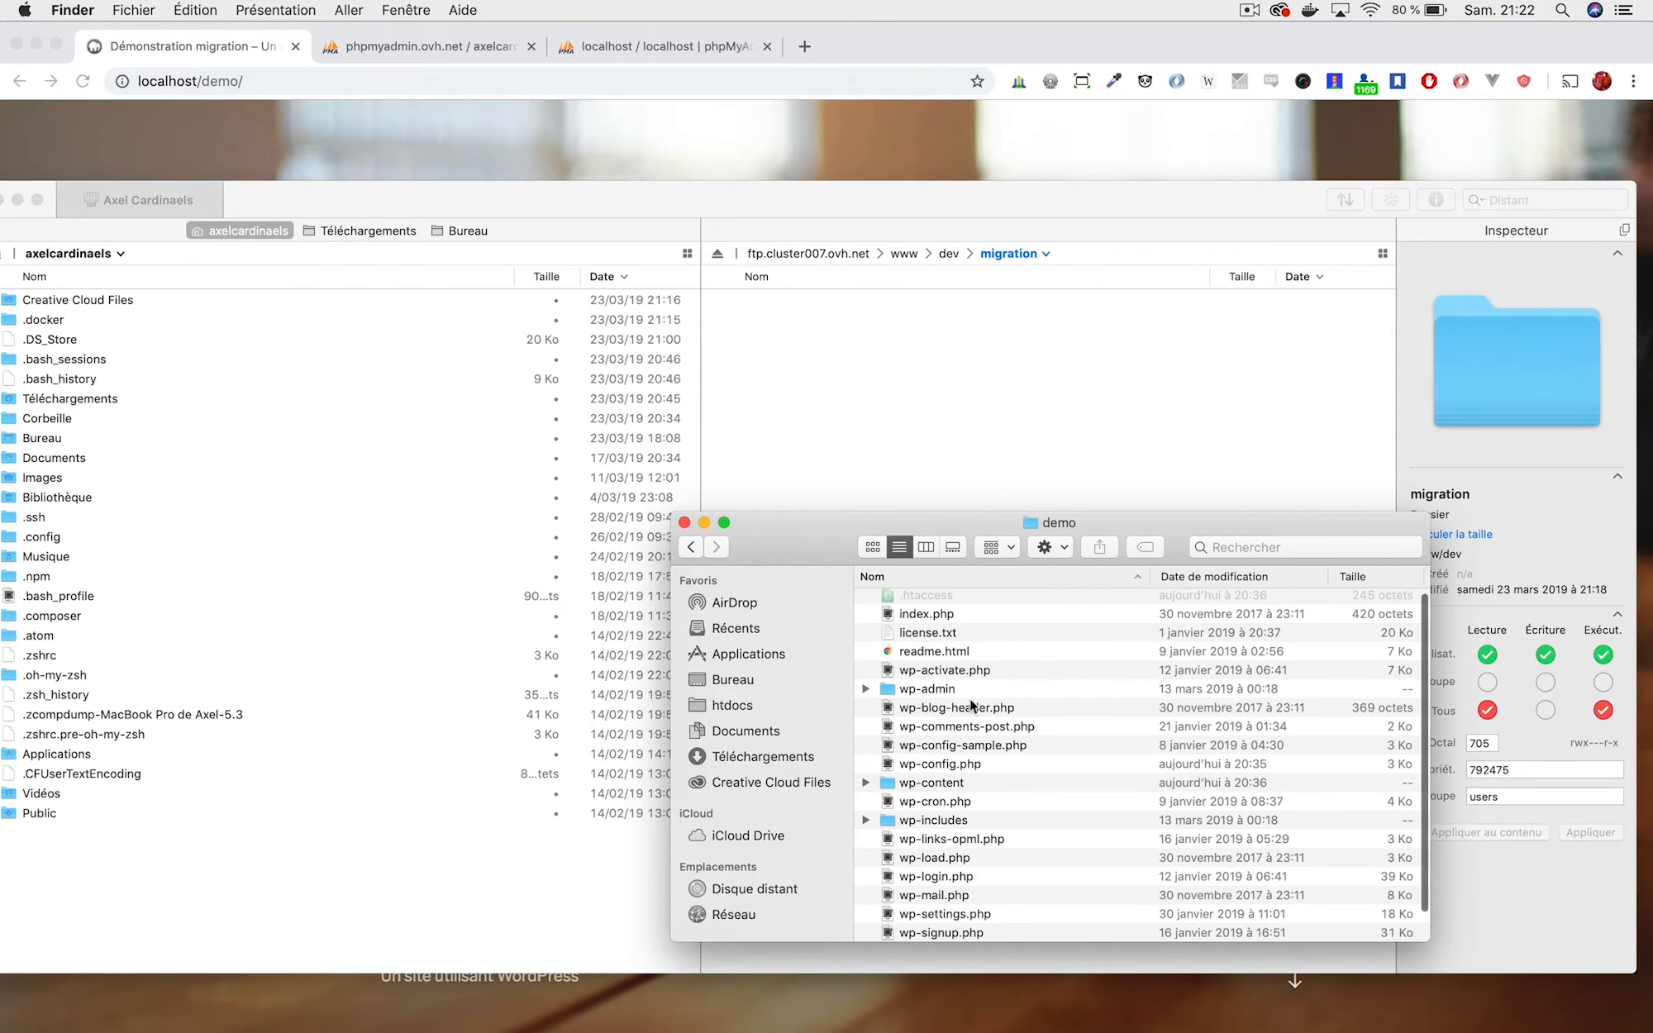
scroll(957, 696, up, 1)
click(930, 620)
scroll(949, 669, down, 2)
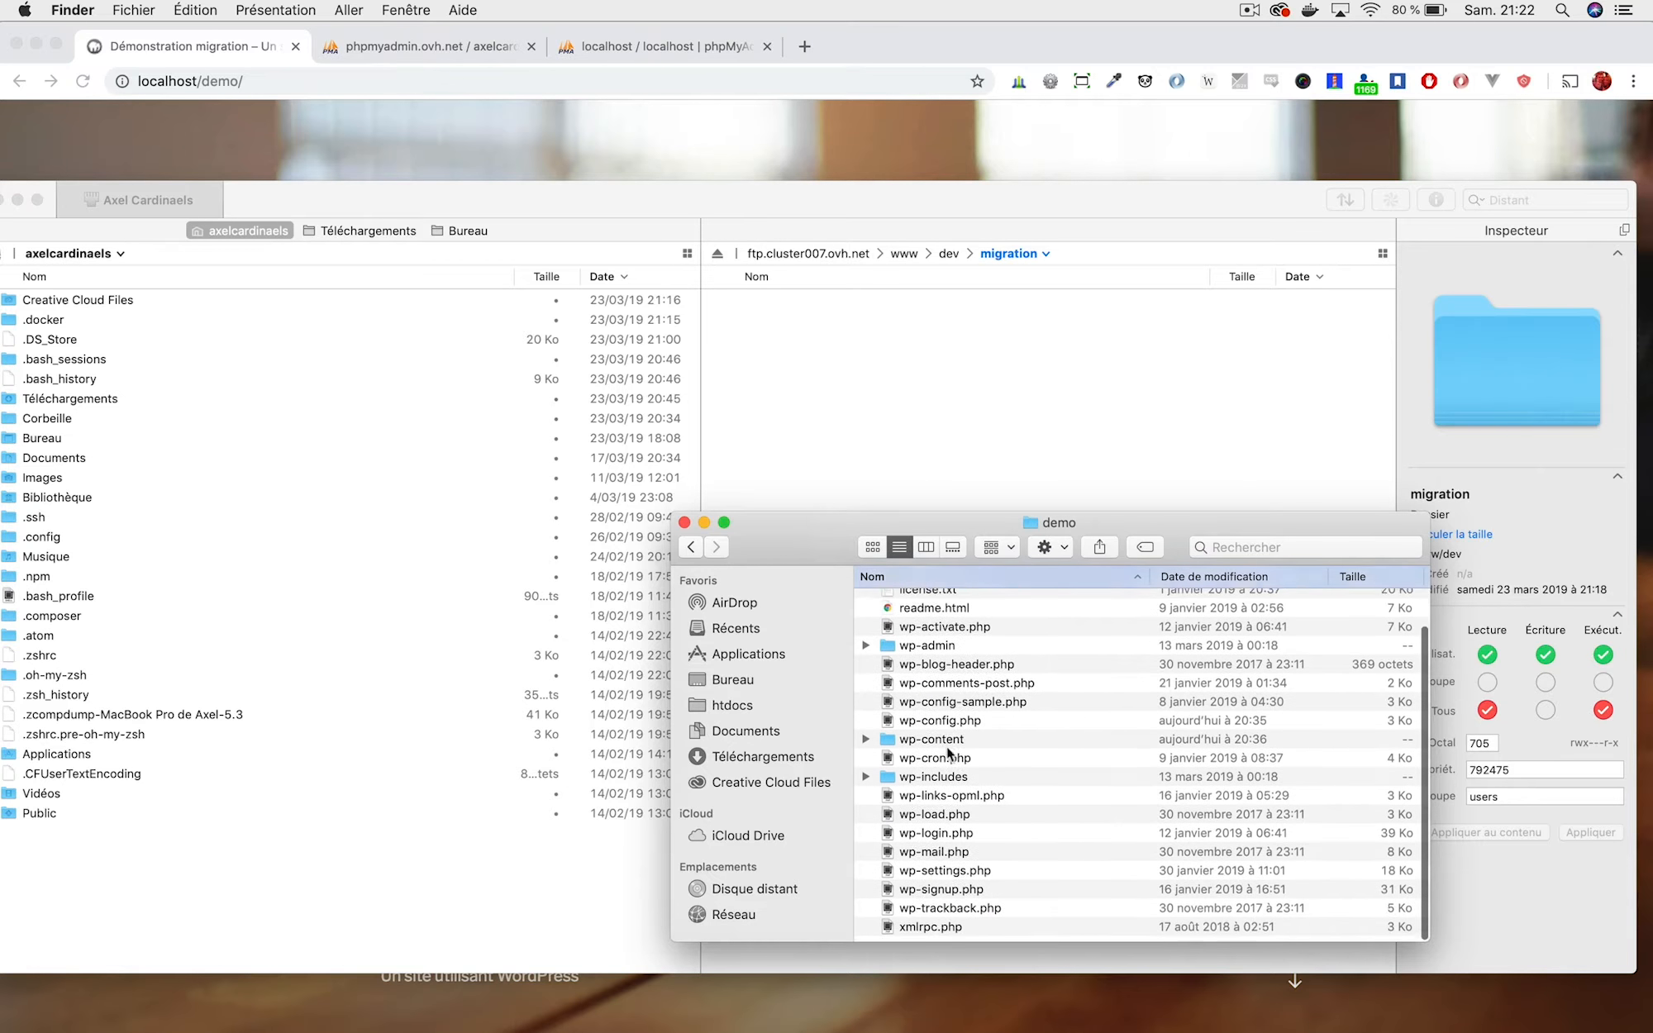
click(942, 726)
double_click(936, 745)
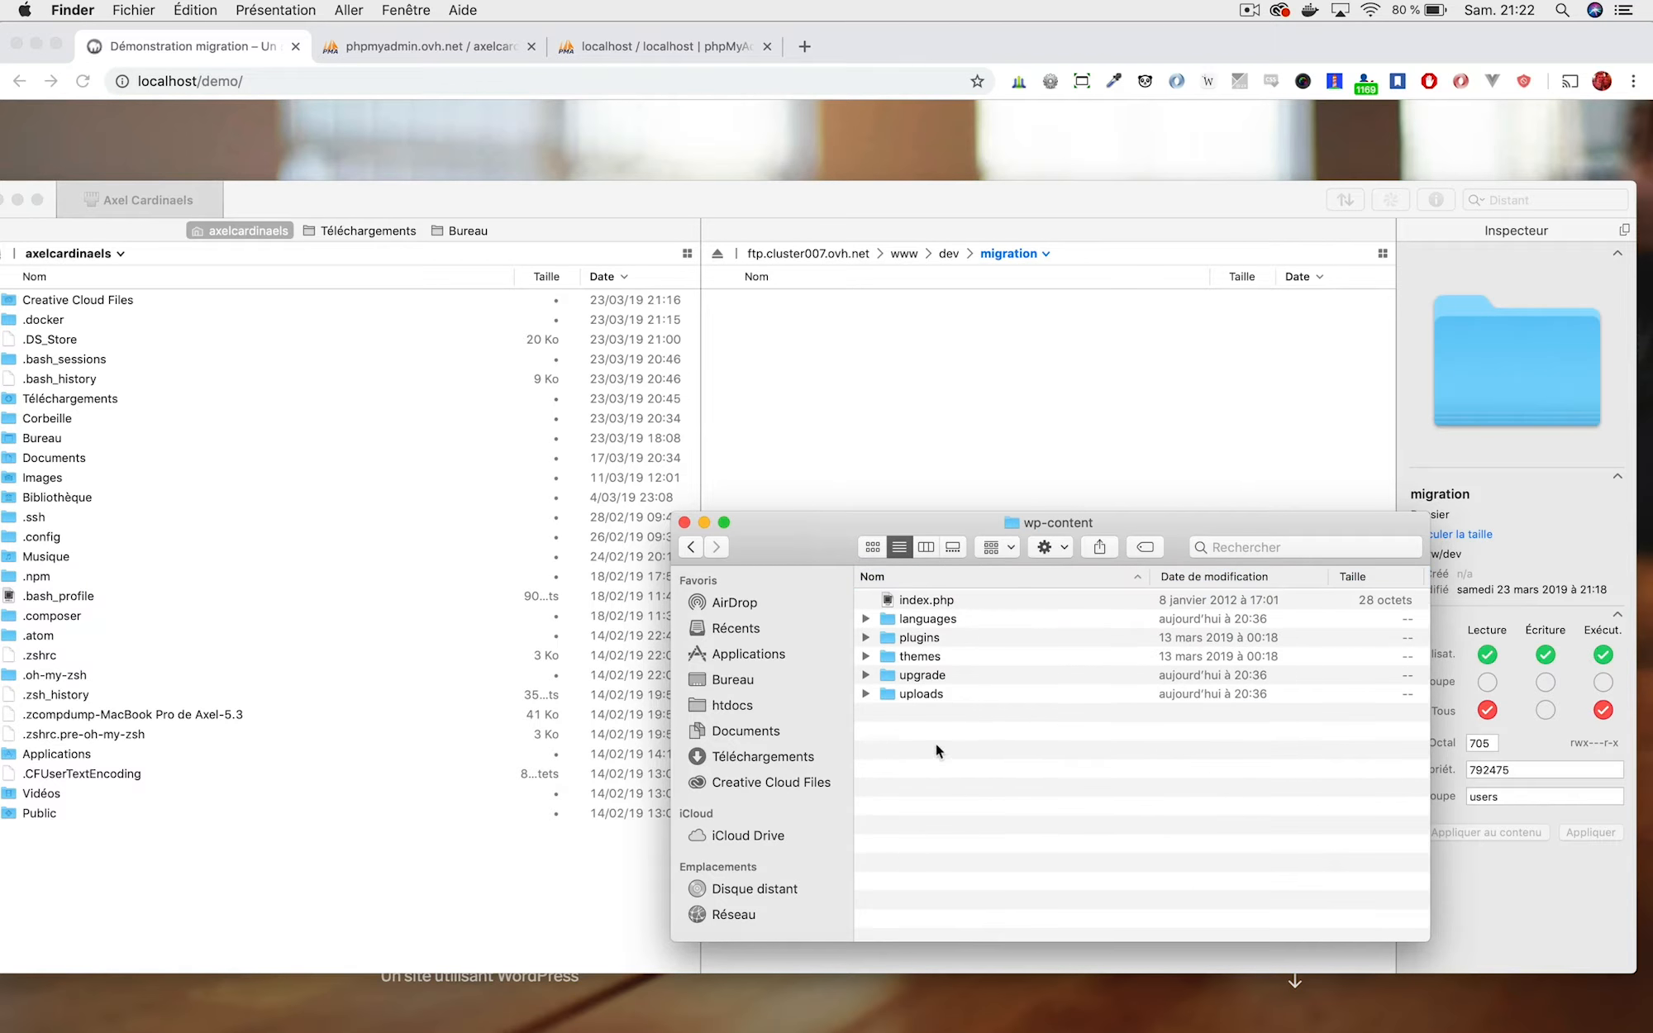
click(691, 548)
Upload wp-admin, wp-content and wp-includes into the remote www/dev/migration folder.
click(926, 652)
super+click(931, 746)
super+click(929, 782)
drag(929, 782, 886, 469)
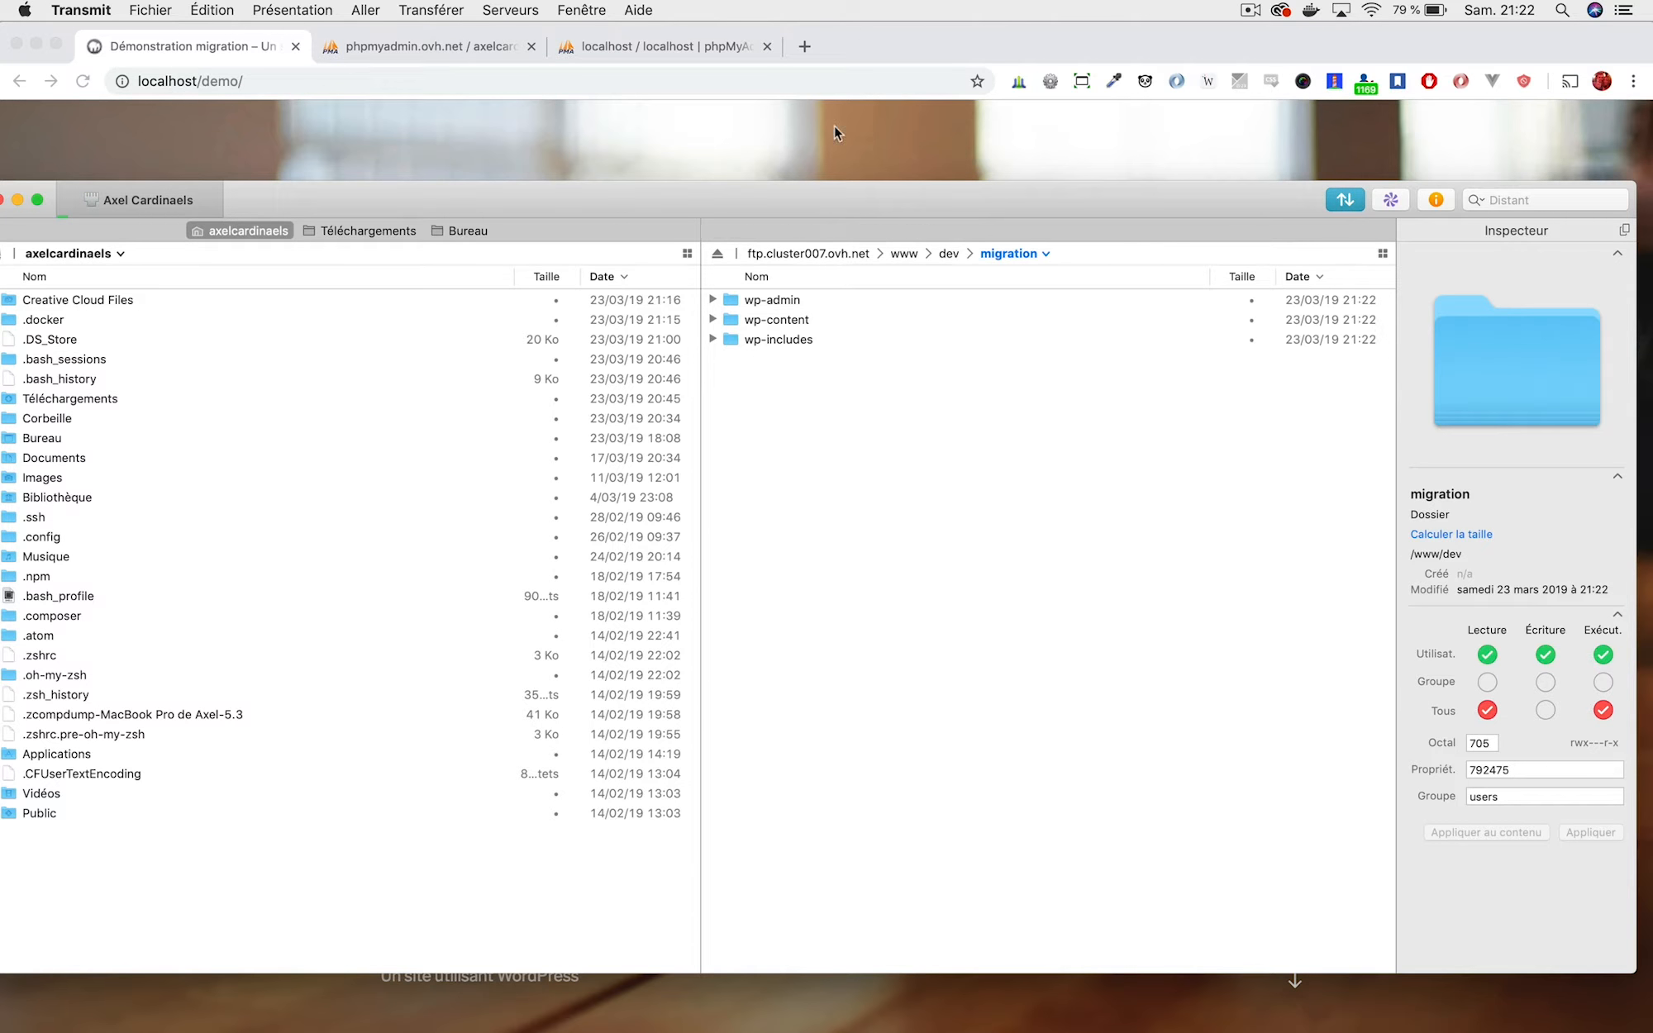
In the localhost phpMyAdmin tab, select the demo database and open its Exporter page.
click(783, 108)
click(632, 45)
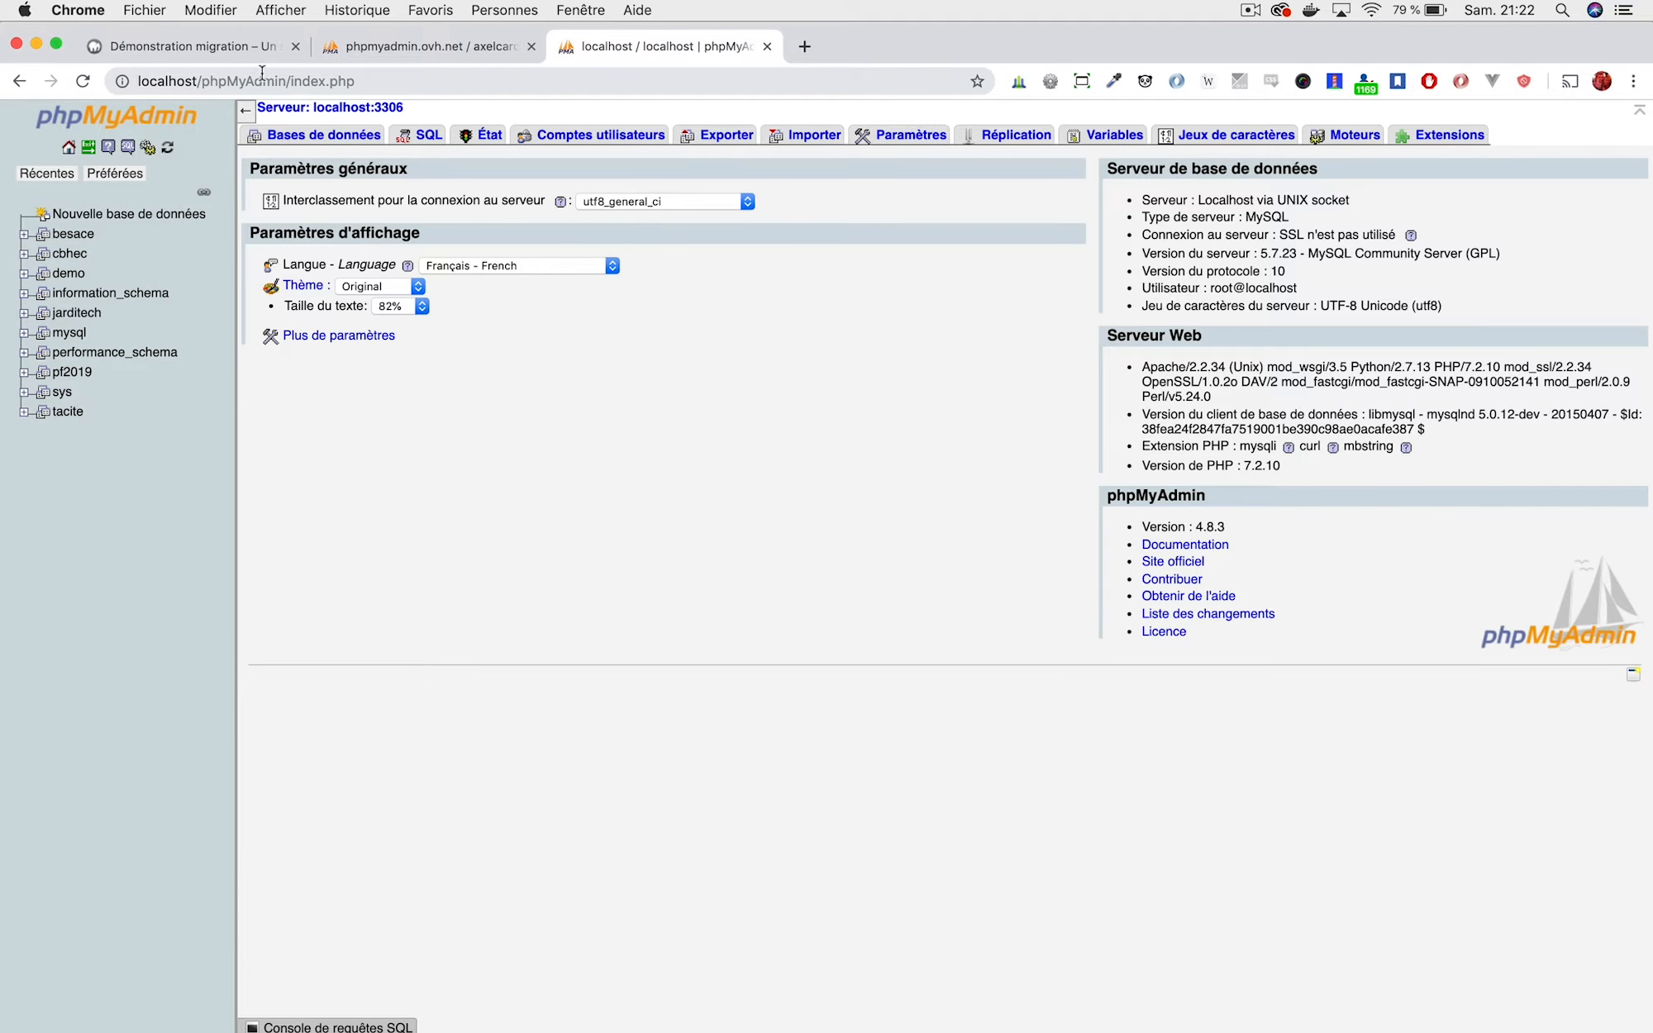
mouse_move(1095, 1021)
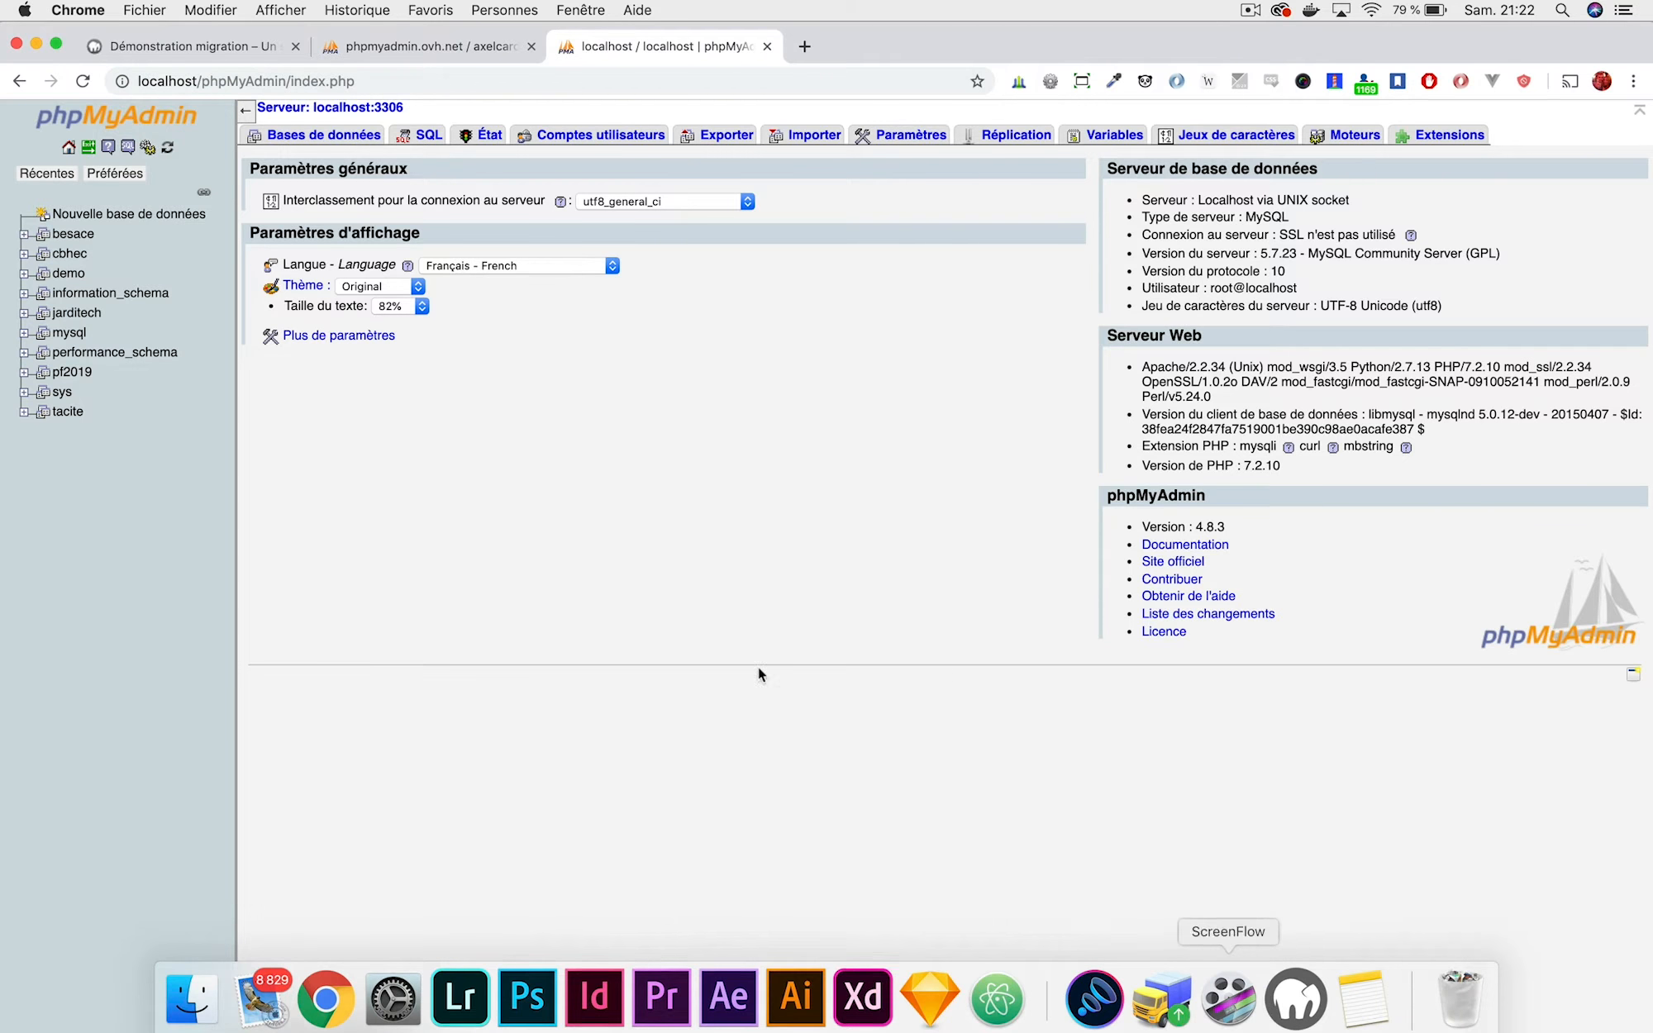
click(71, 275)
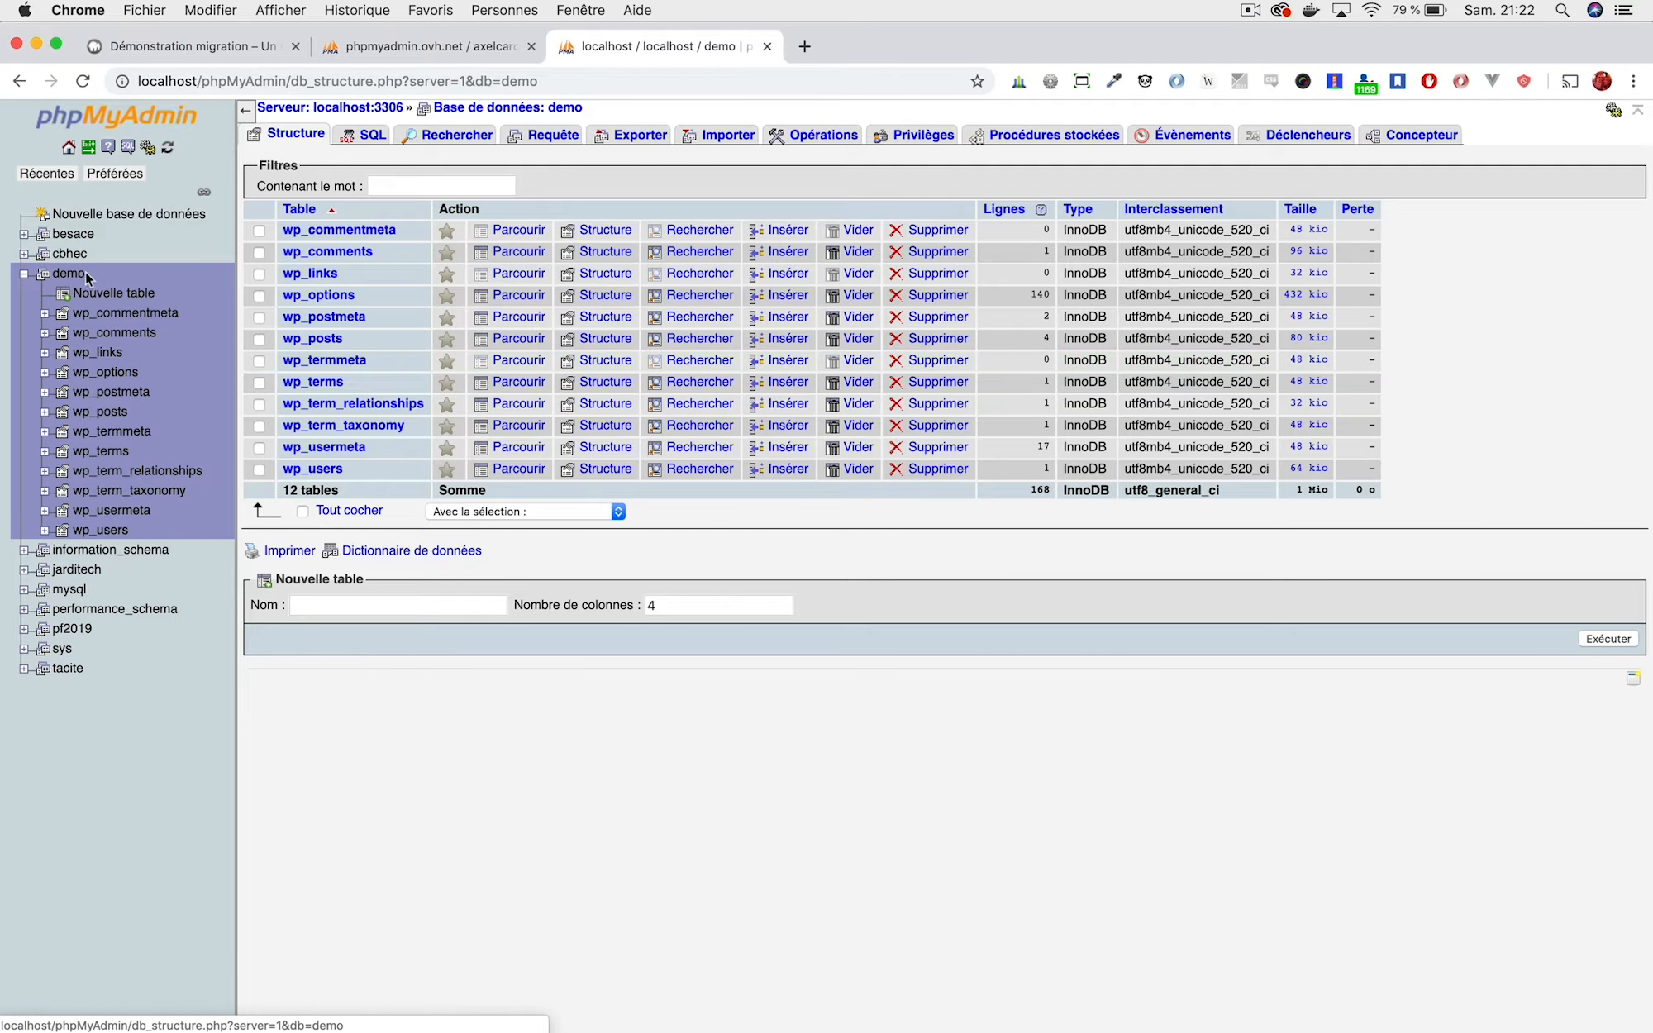
click(638, 136)
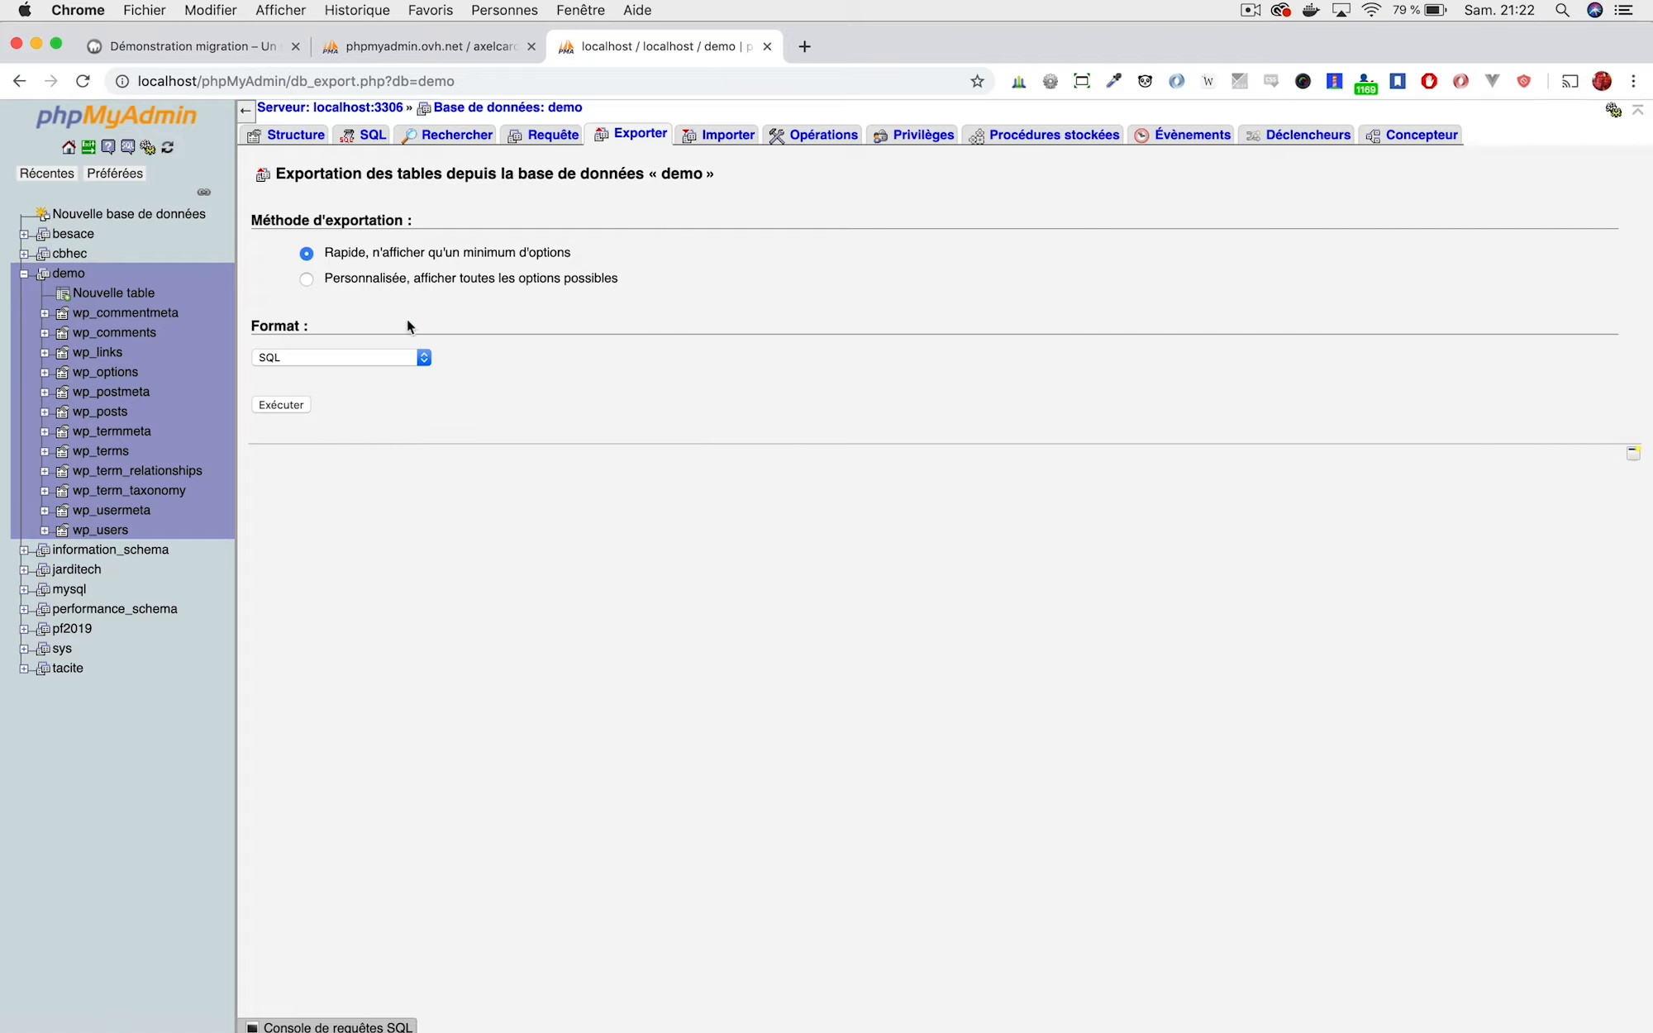
Set custom export options: save output to a file, utf-8 charset, MYSQL40 compatibility mode.
click(335, 280)
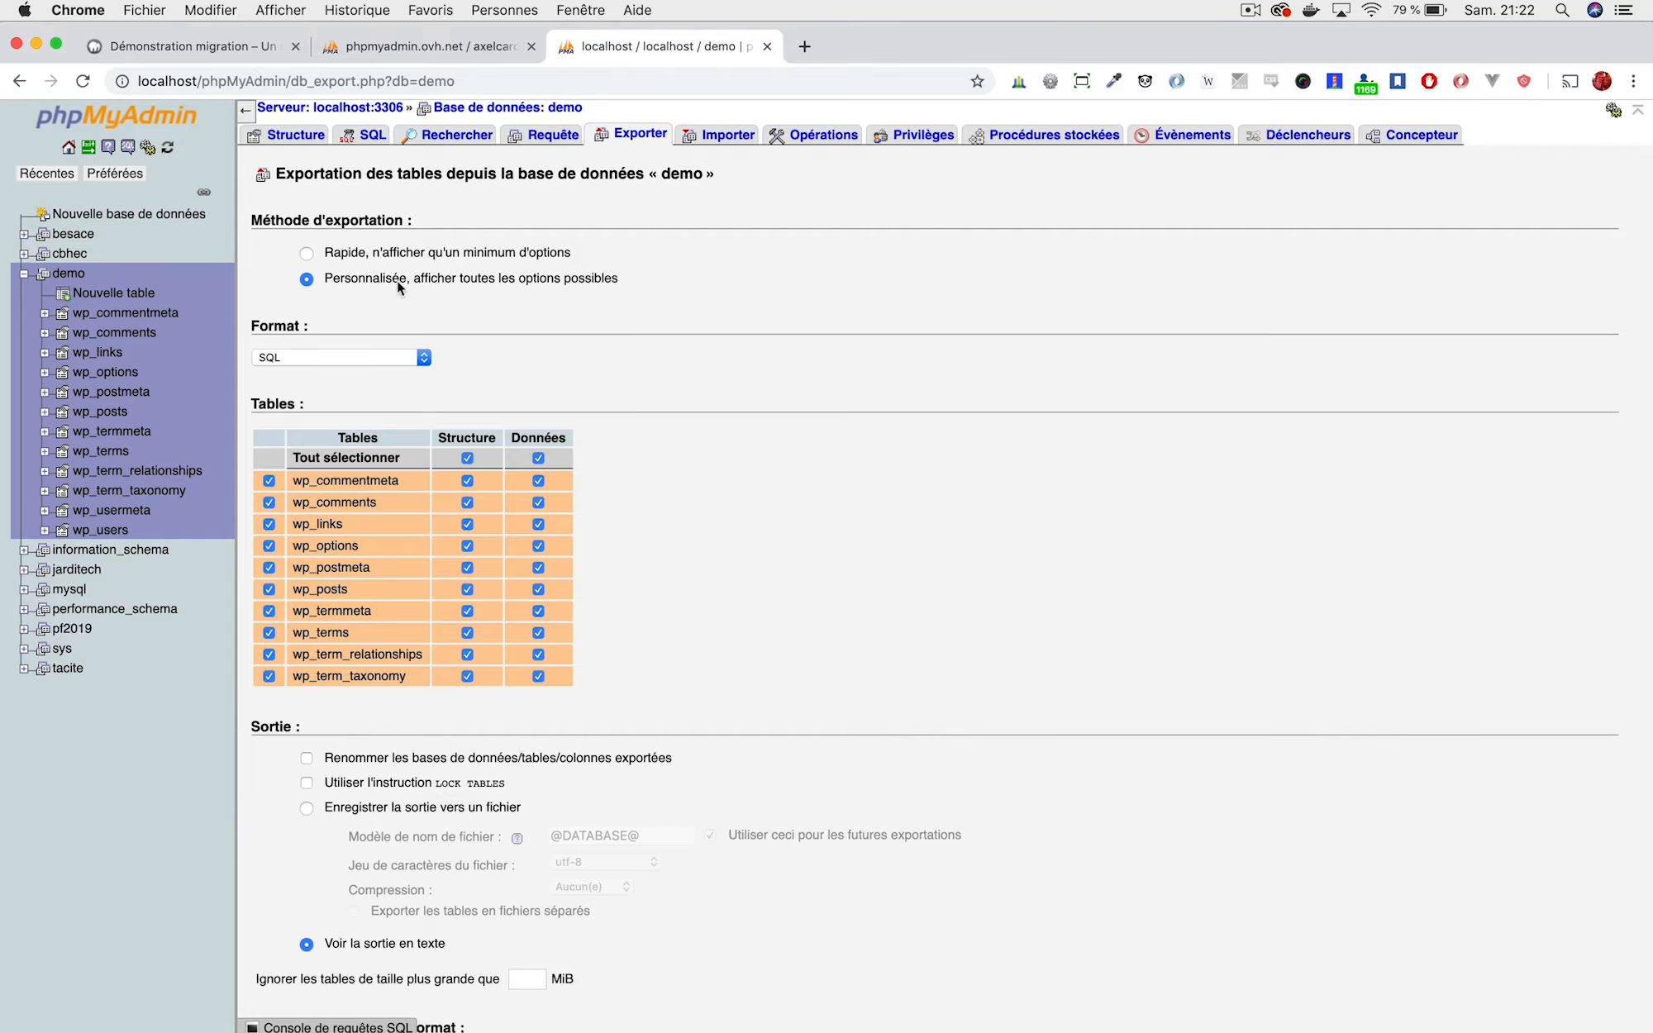
scroll(397, 280, down, 1)
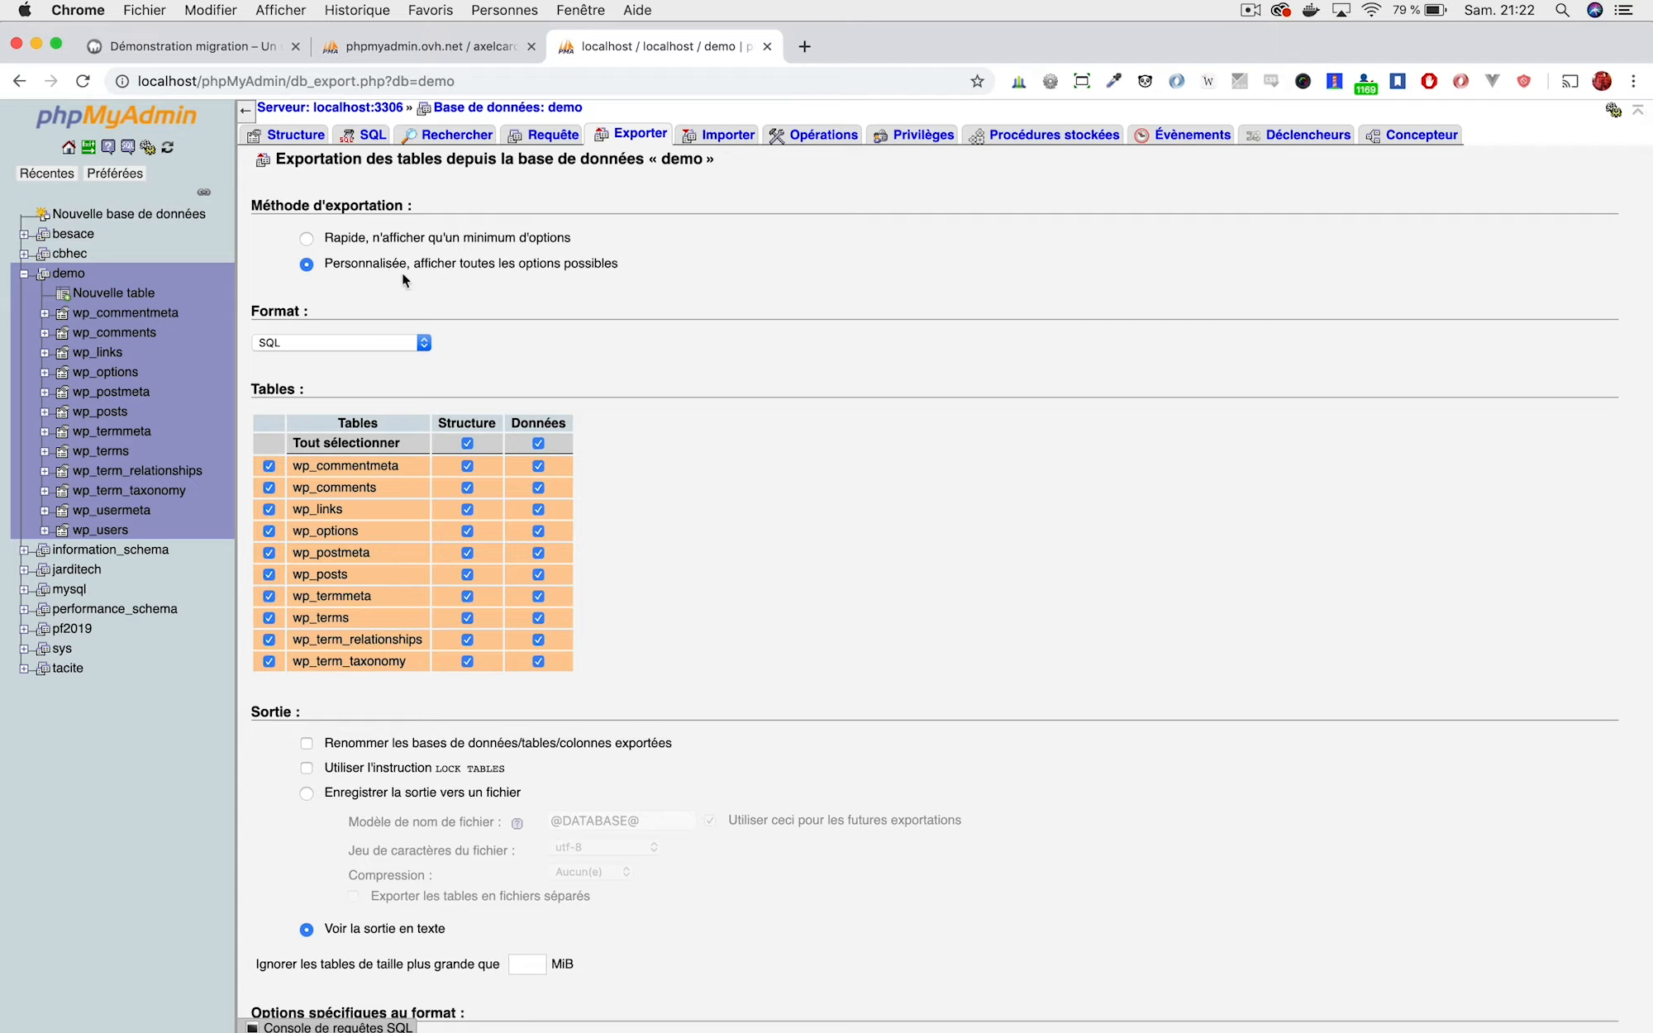
scroll(366, 261, down, 3)
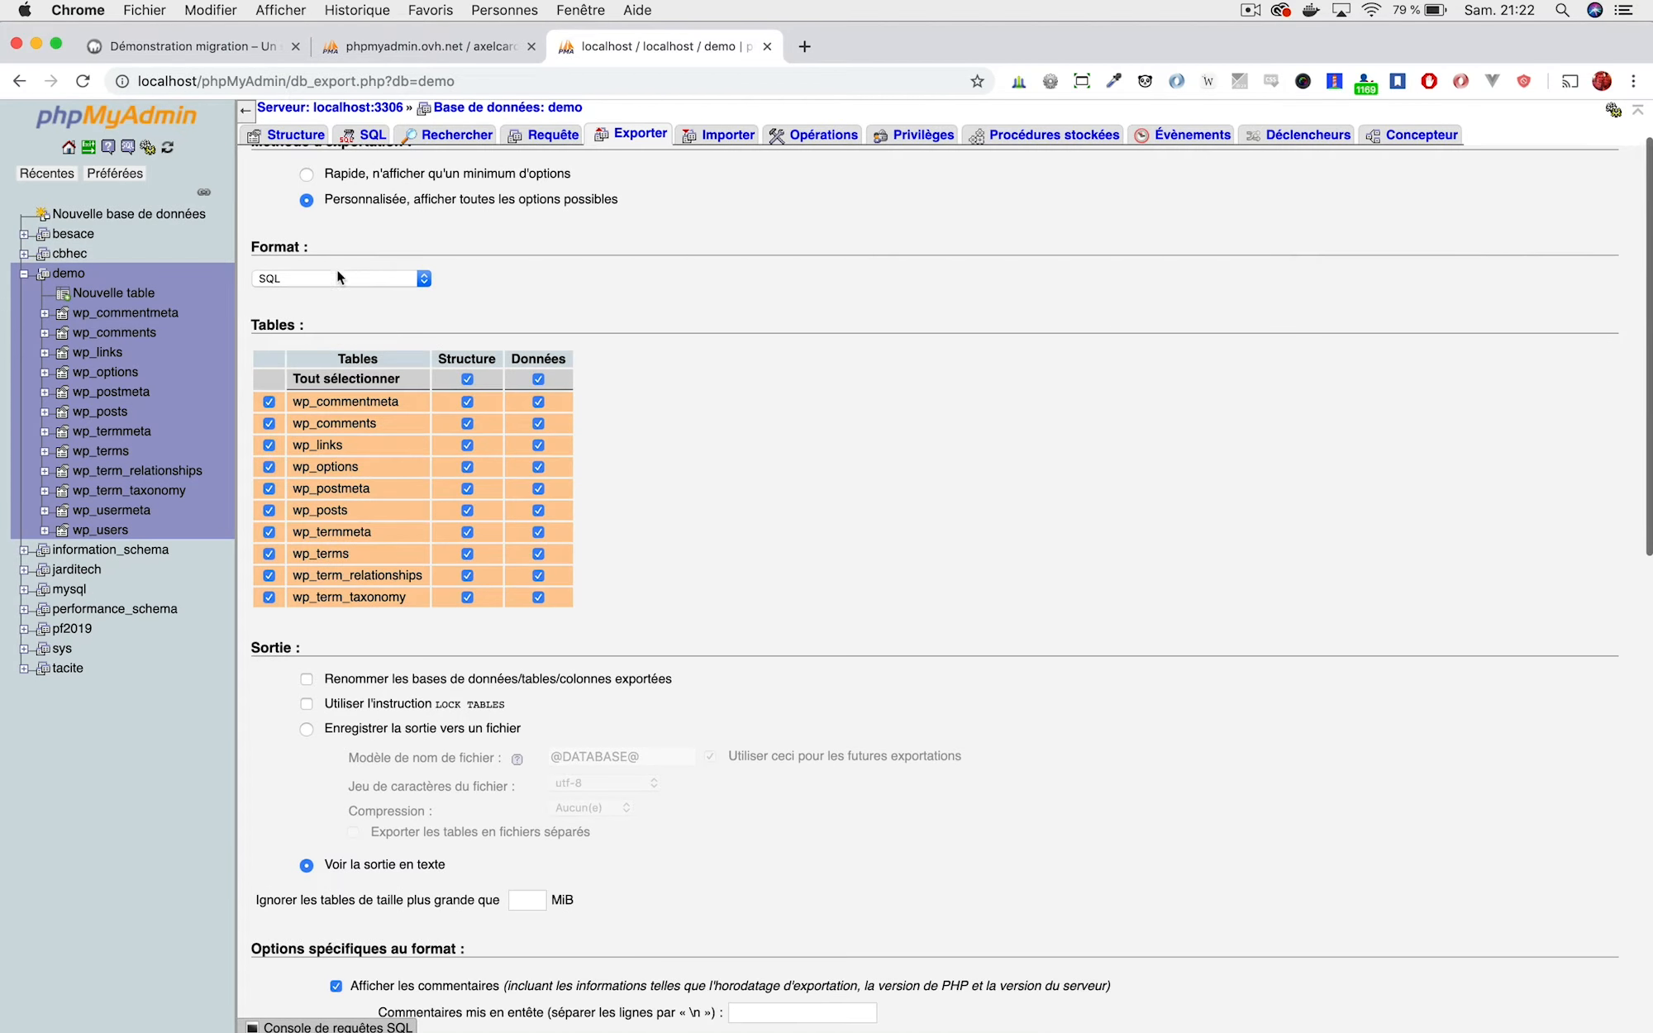
scroll(372, 413, down, 5)
click(306, 584)
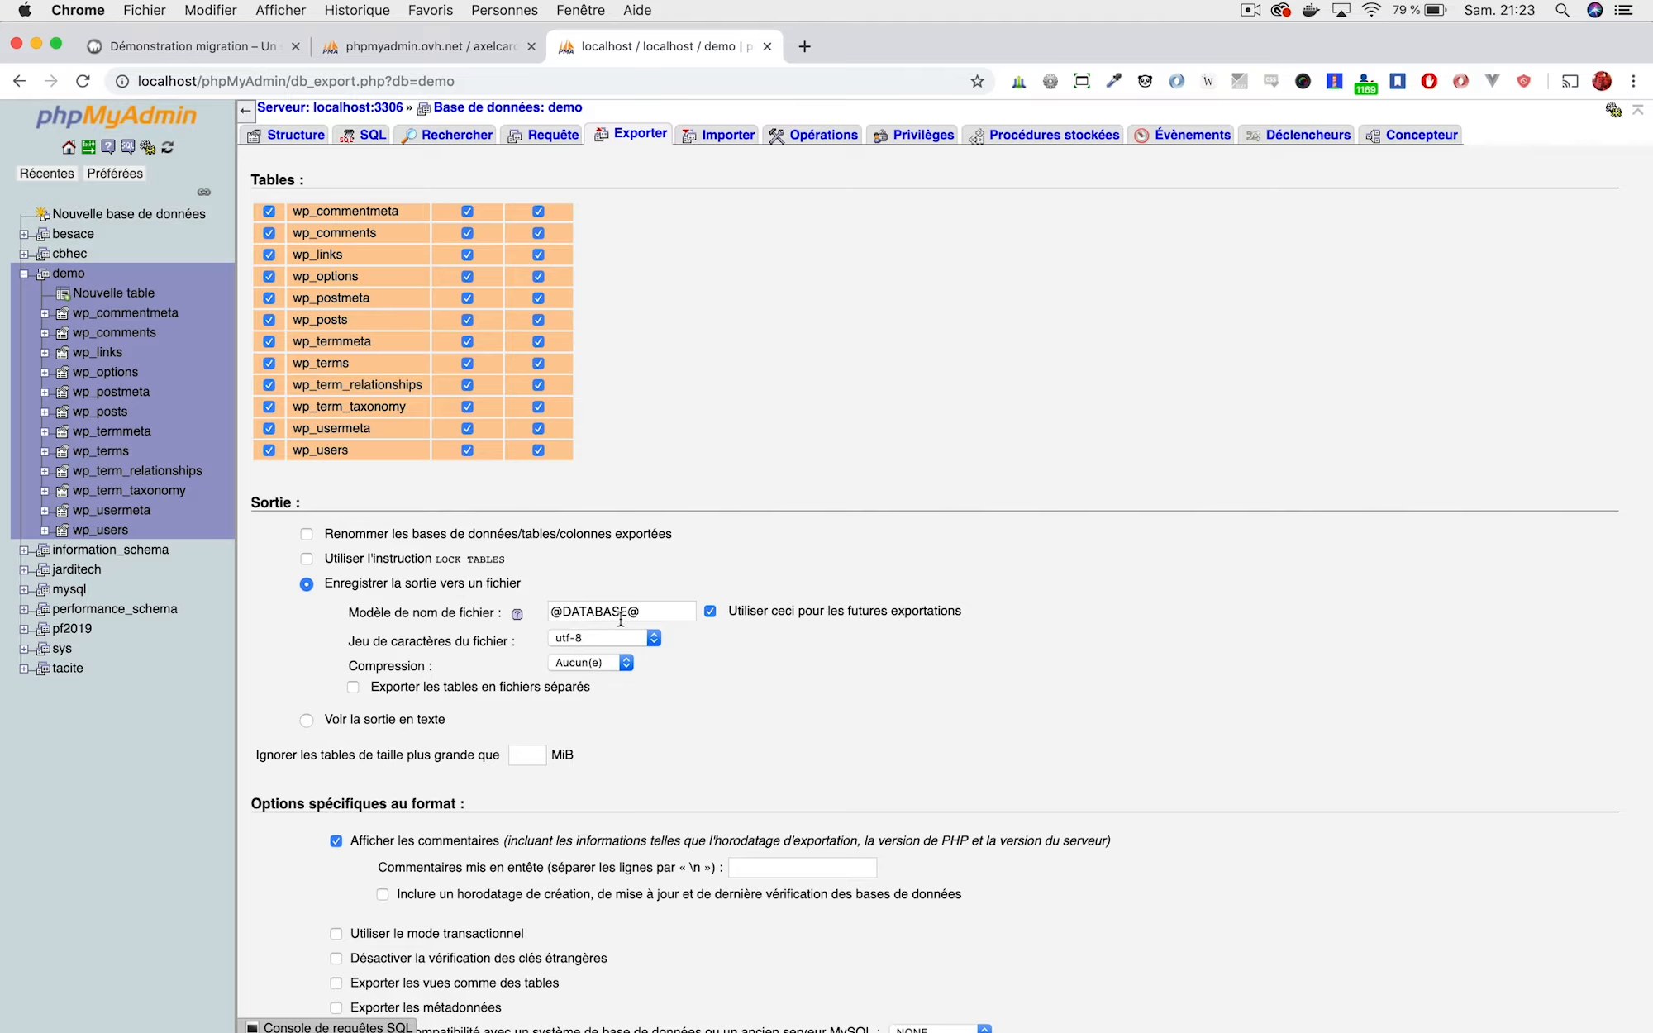
click(604, 638)
click(604, 638)
scroll(694, 615, down, 5)
scroll(690, 613, down, 10)
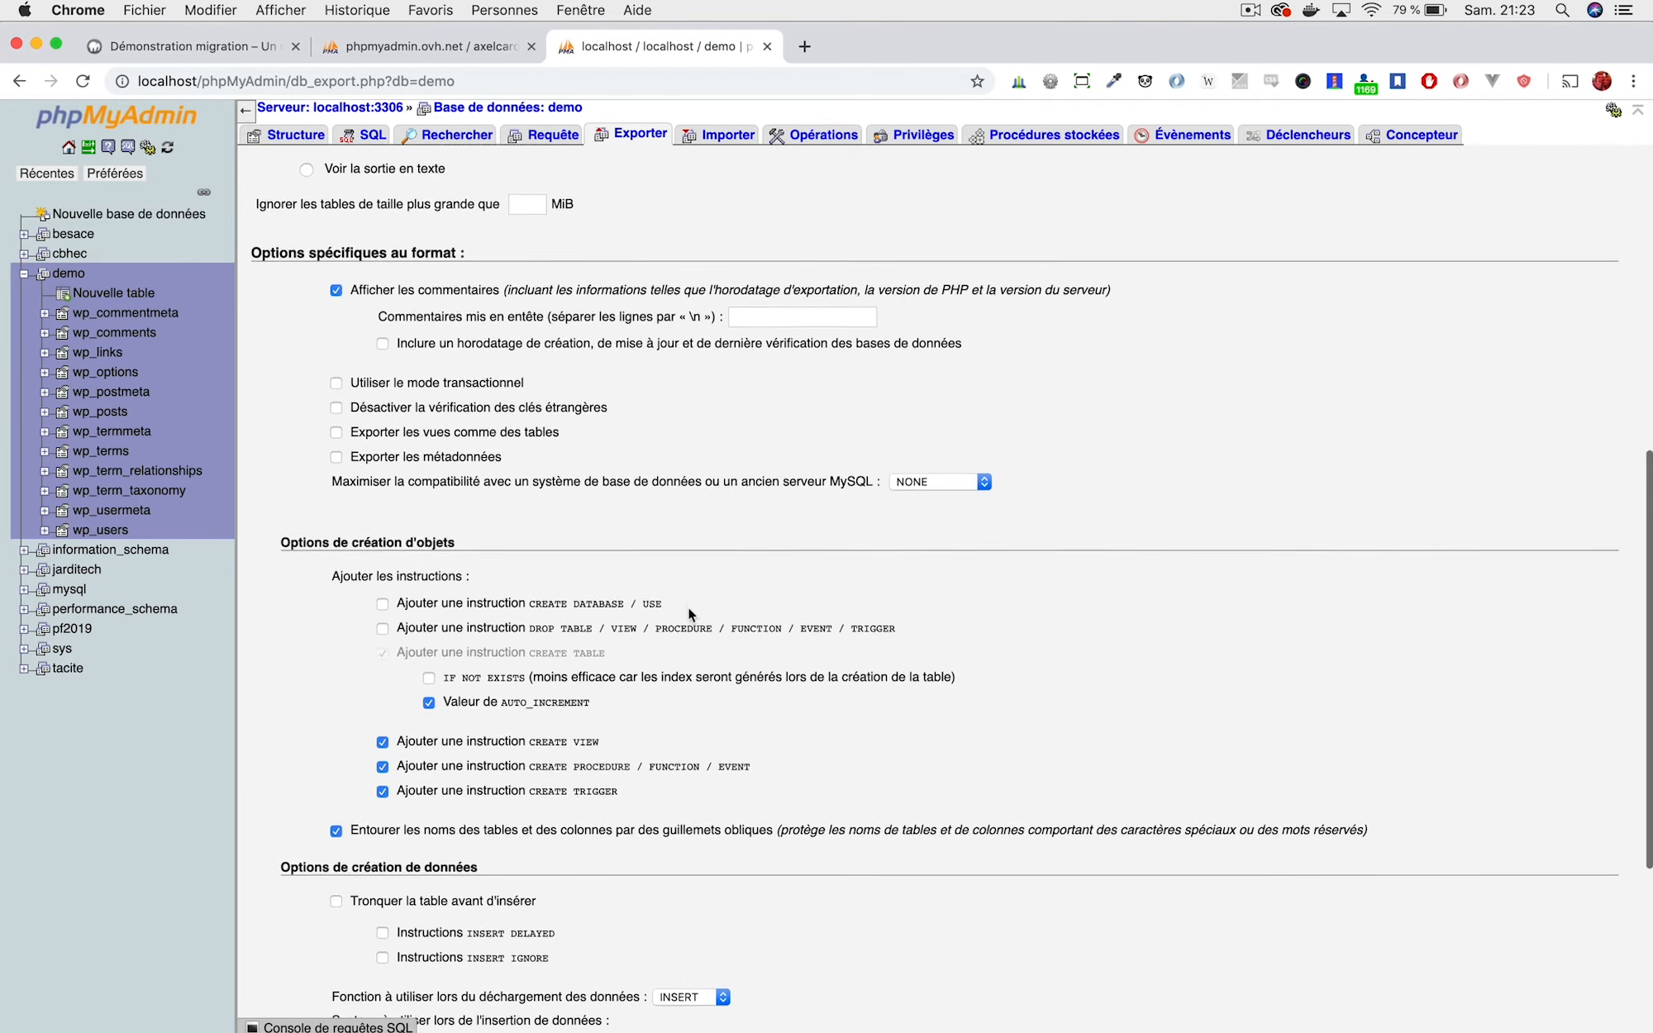
scroll(718, 704, up, 4)
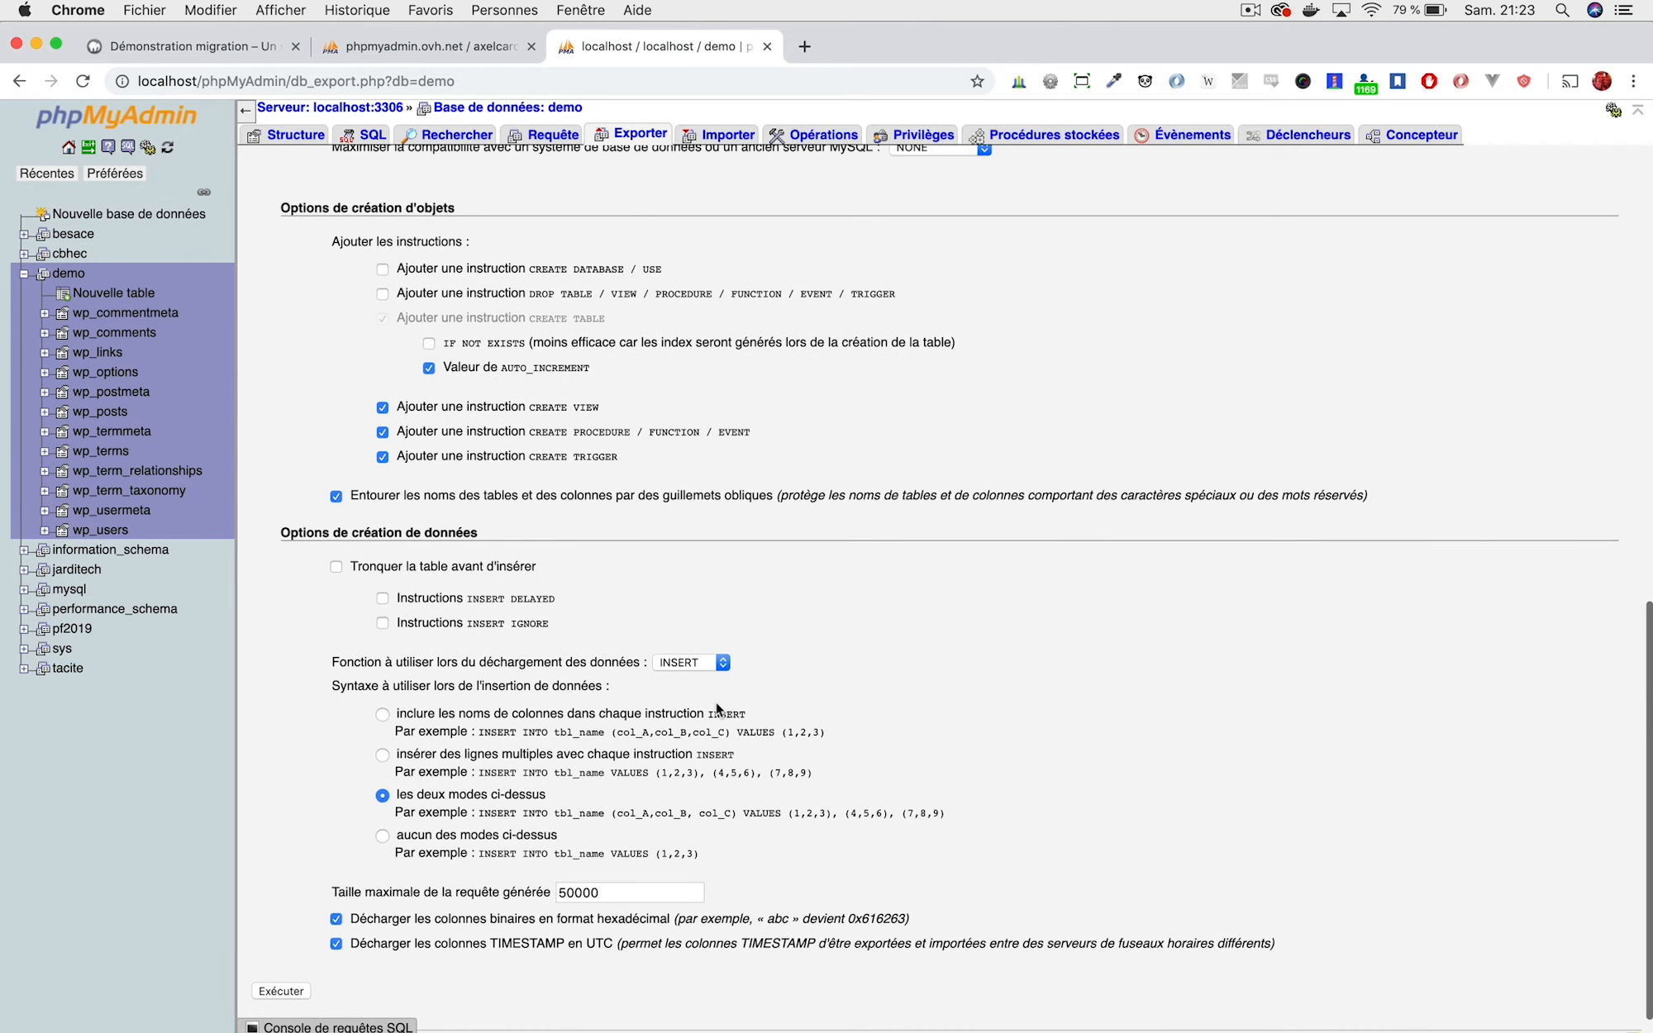
scroll(905, 389, up, 4)
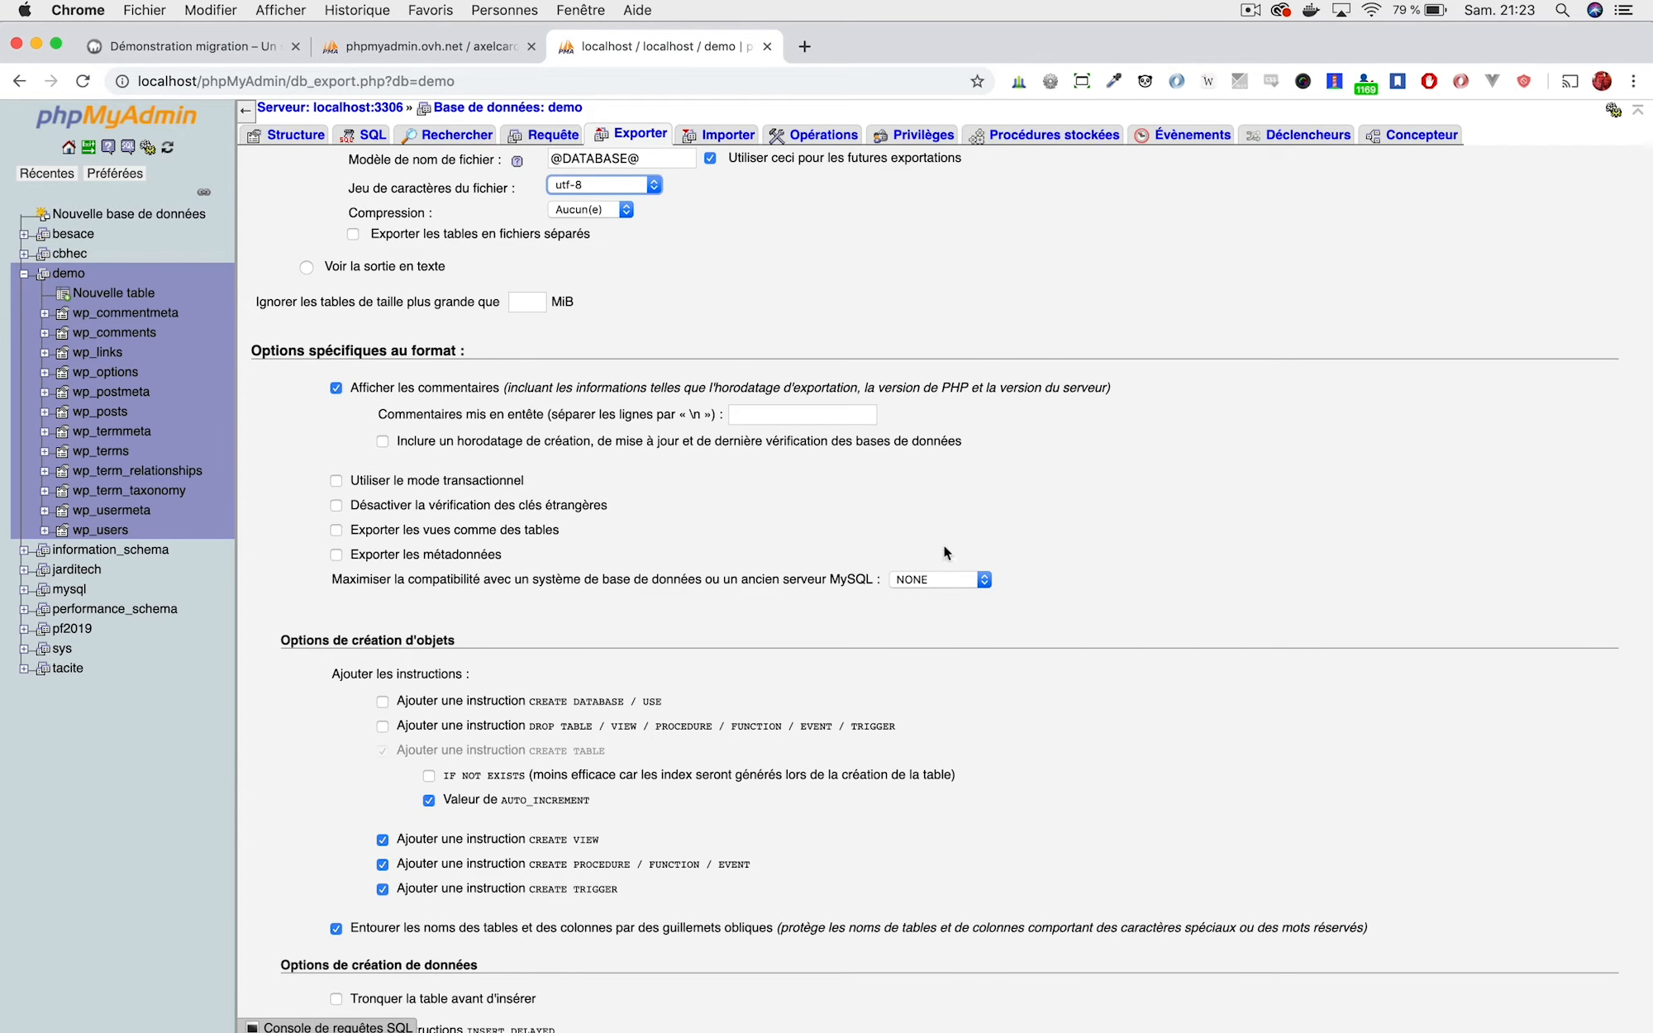
click(913, 580)
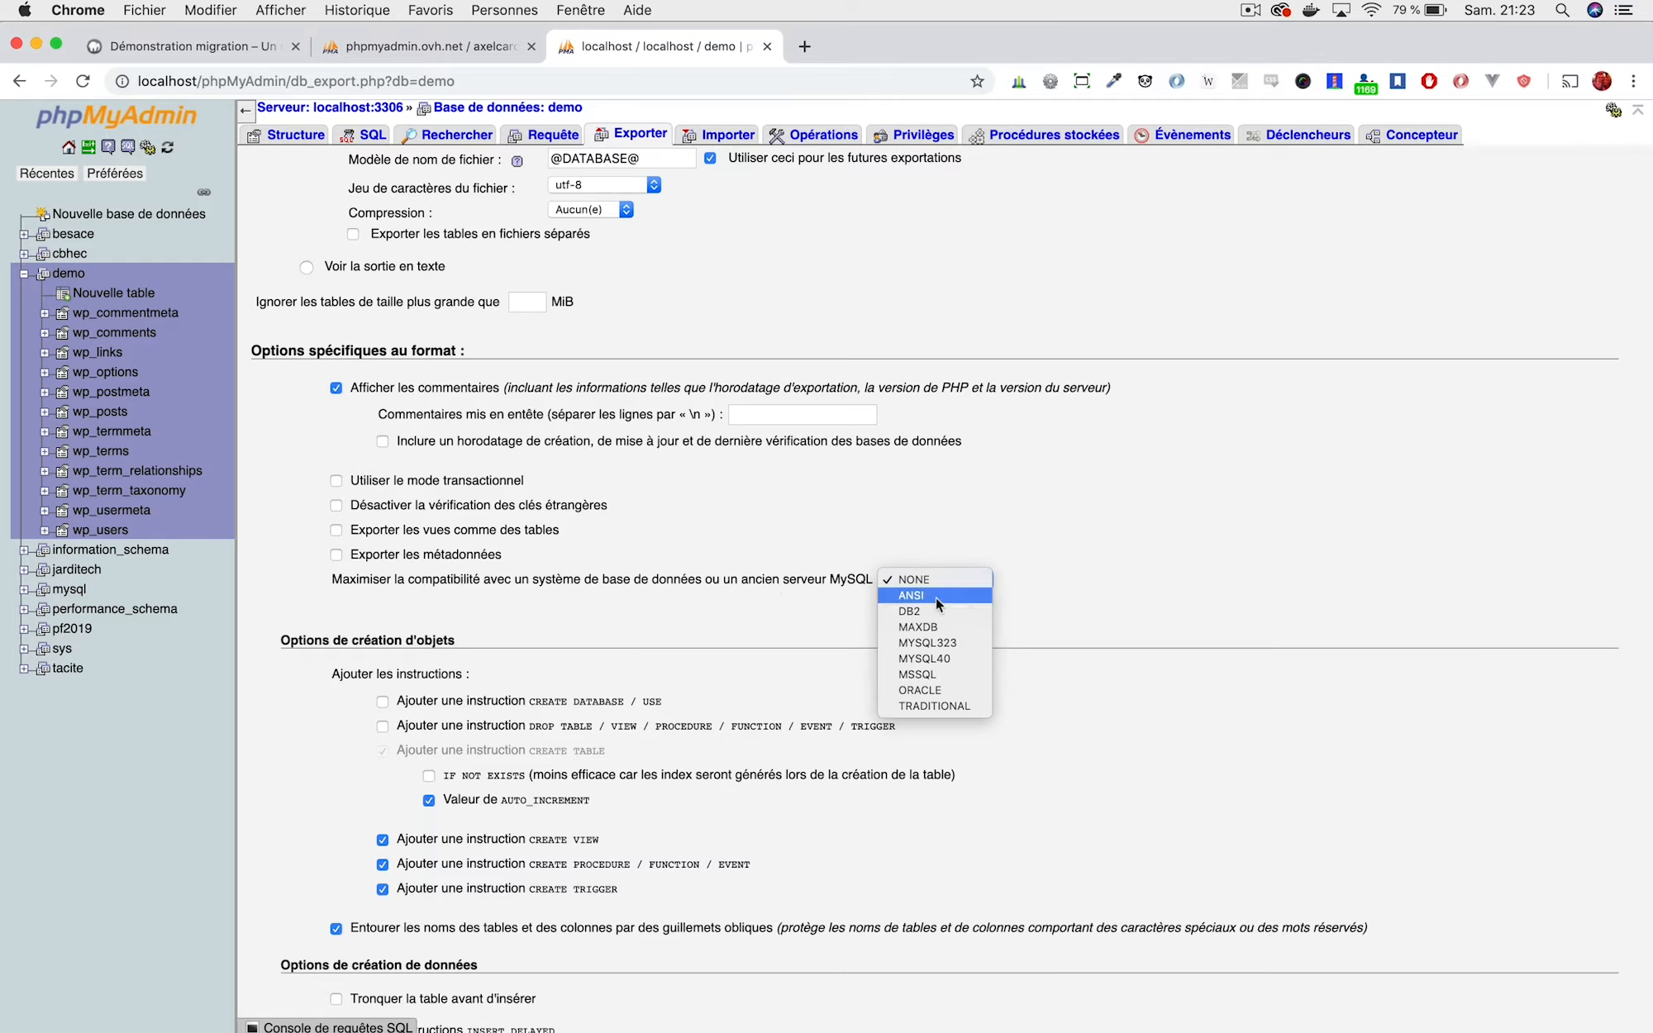
click(934, 658)
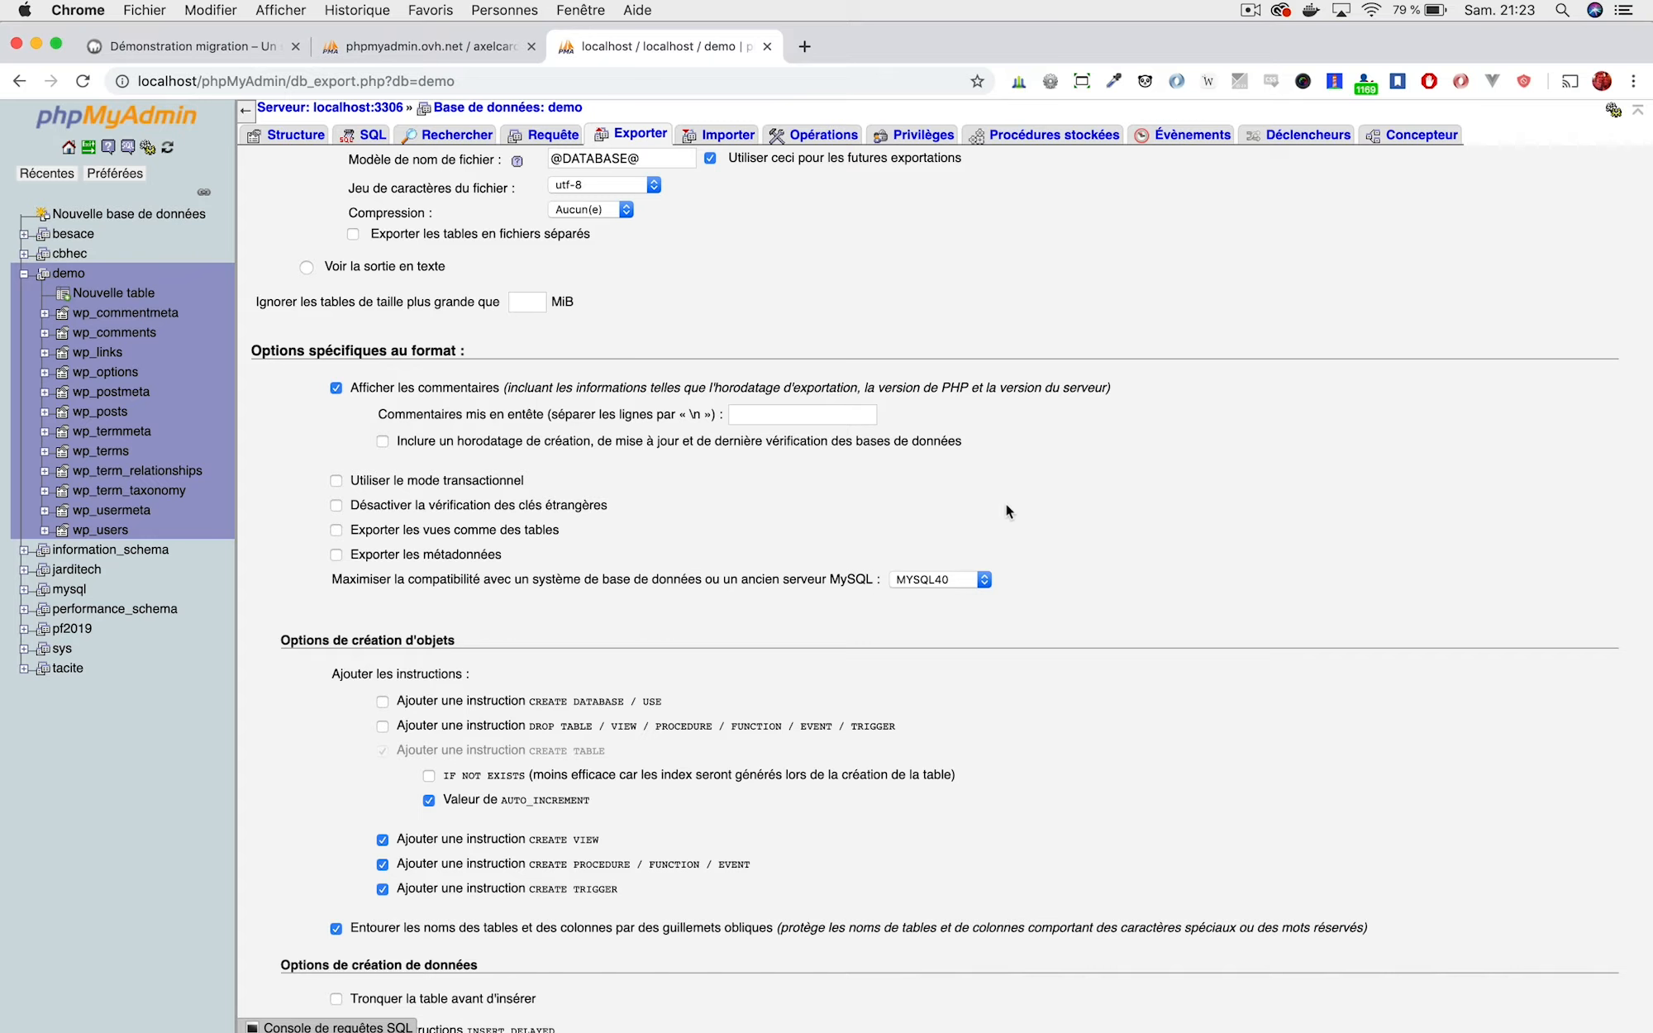
Run the export to download demo.sql, then switch to the online phpmyadmin.ovh.net session.
scroll(993, 479, up, 3)
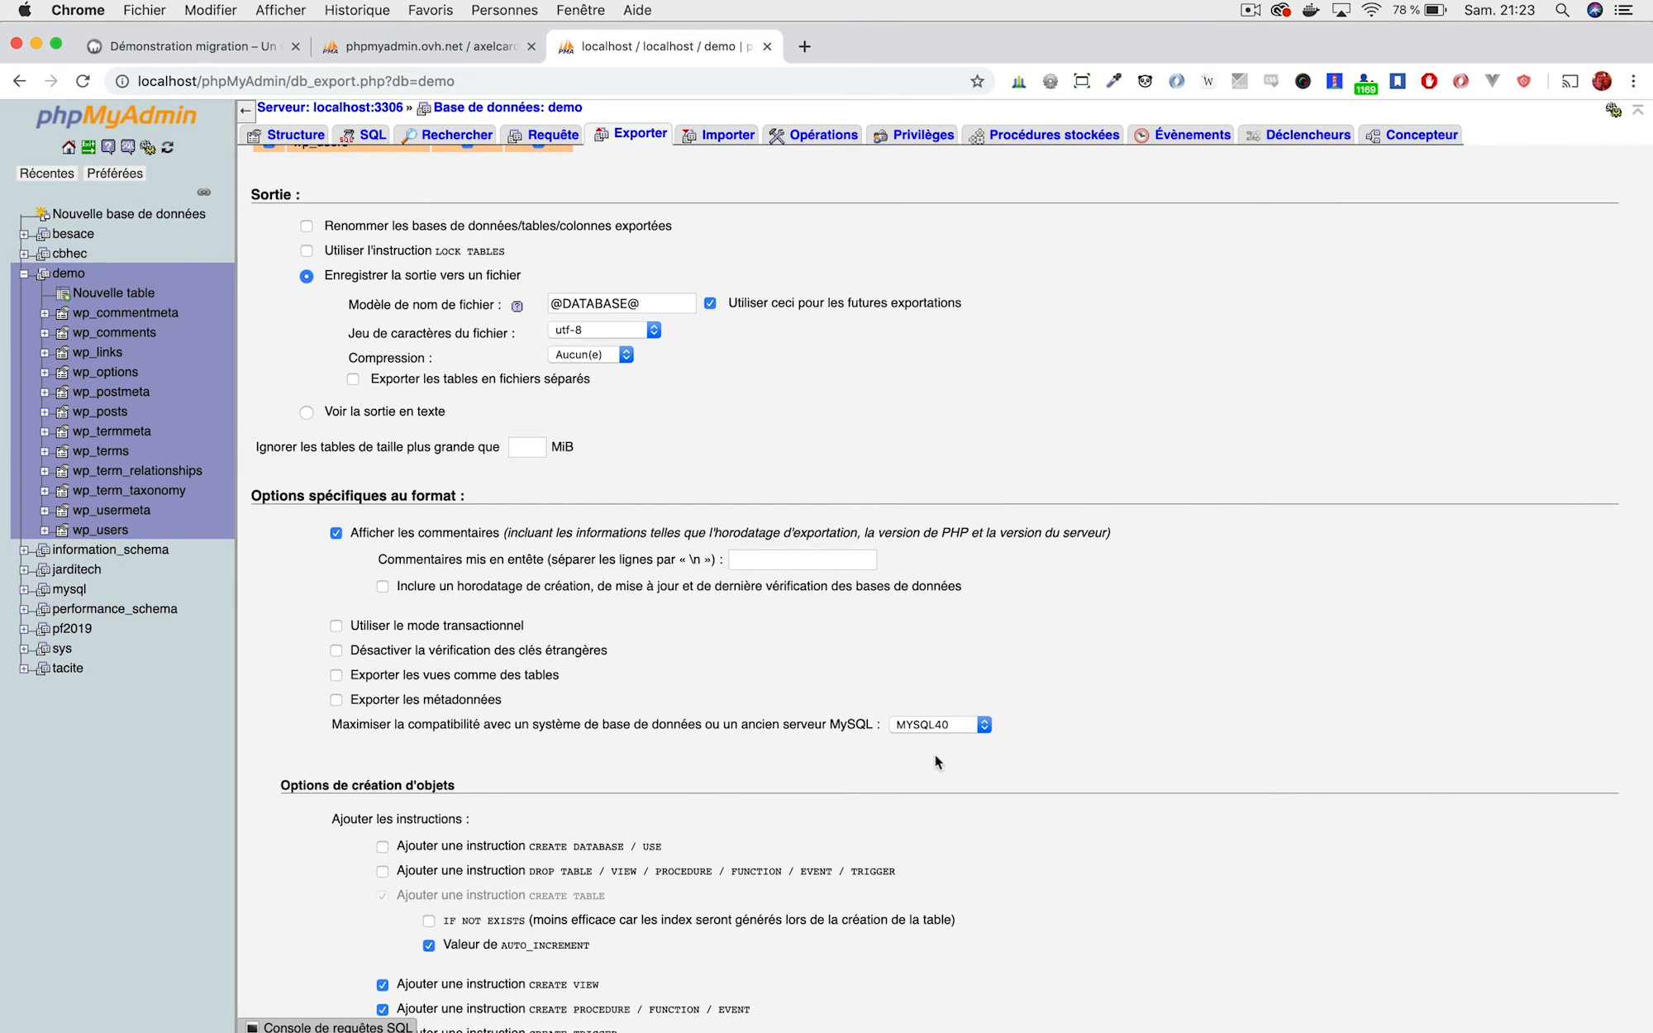
scroll(603, 438, up, 7)
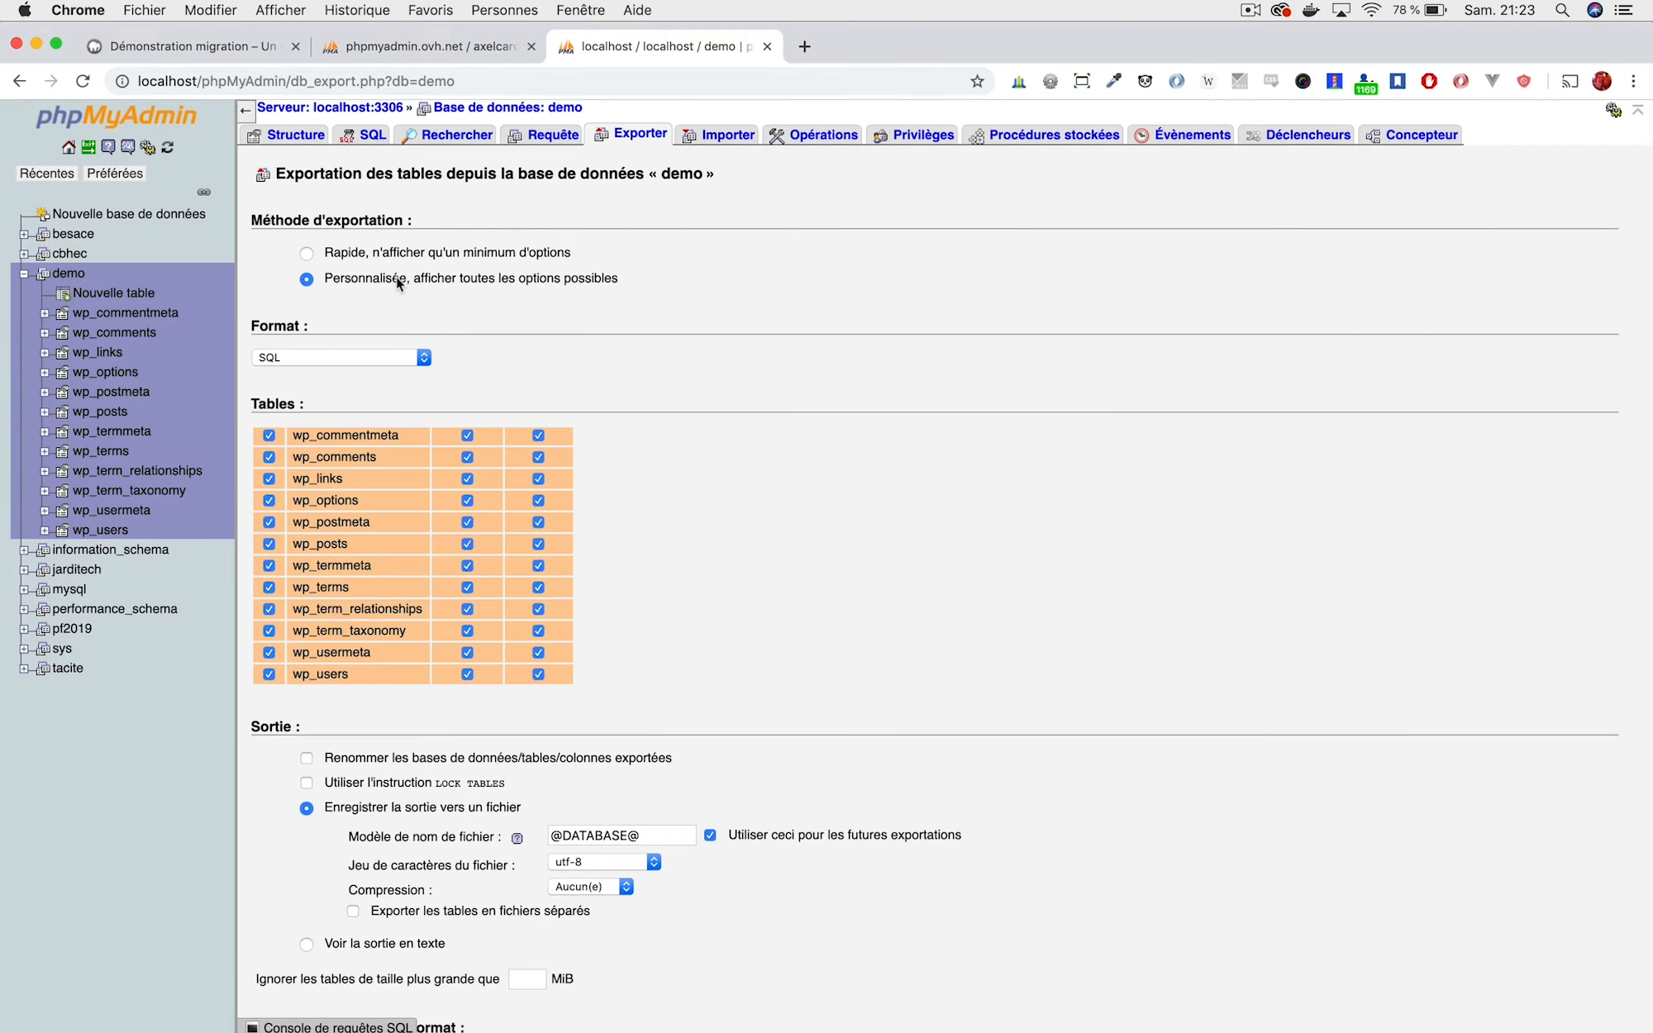
scroll(397, 283, down, 3)
scroll(472, 458, down, 4)
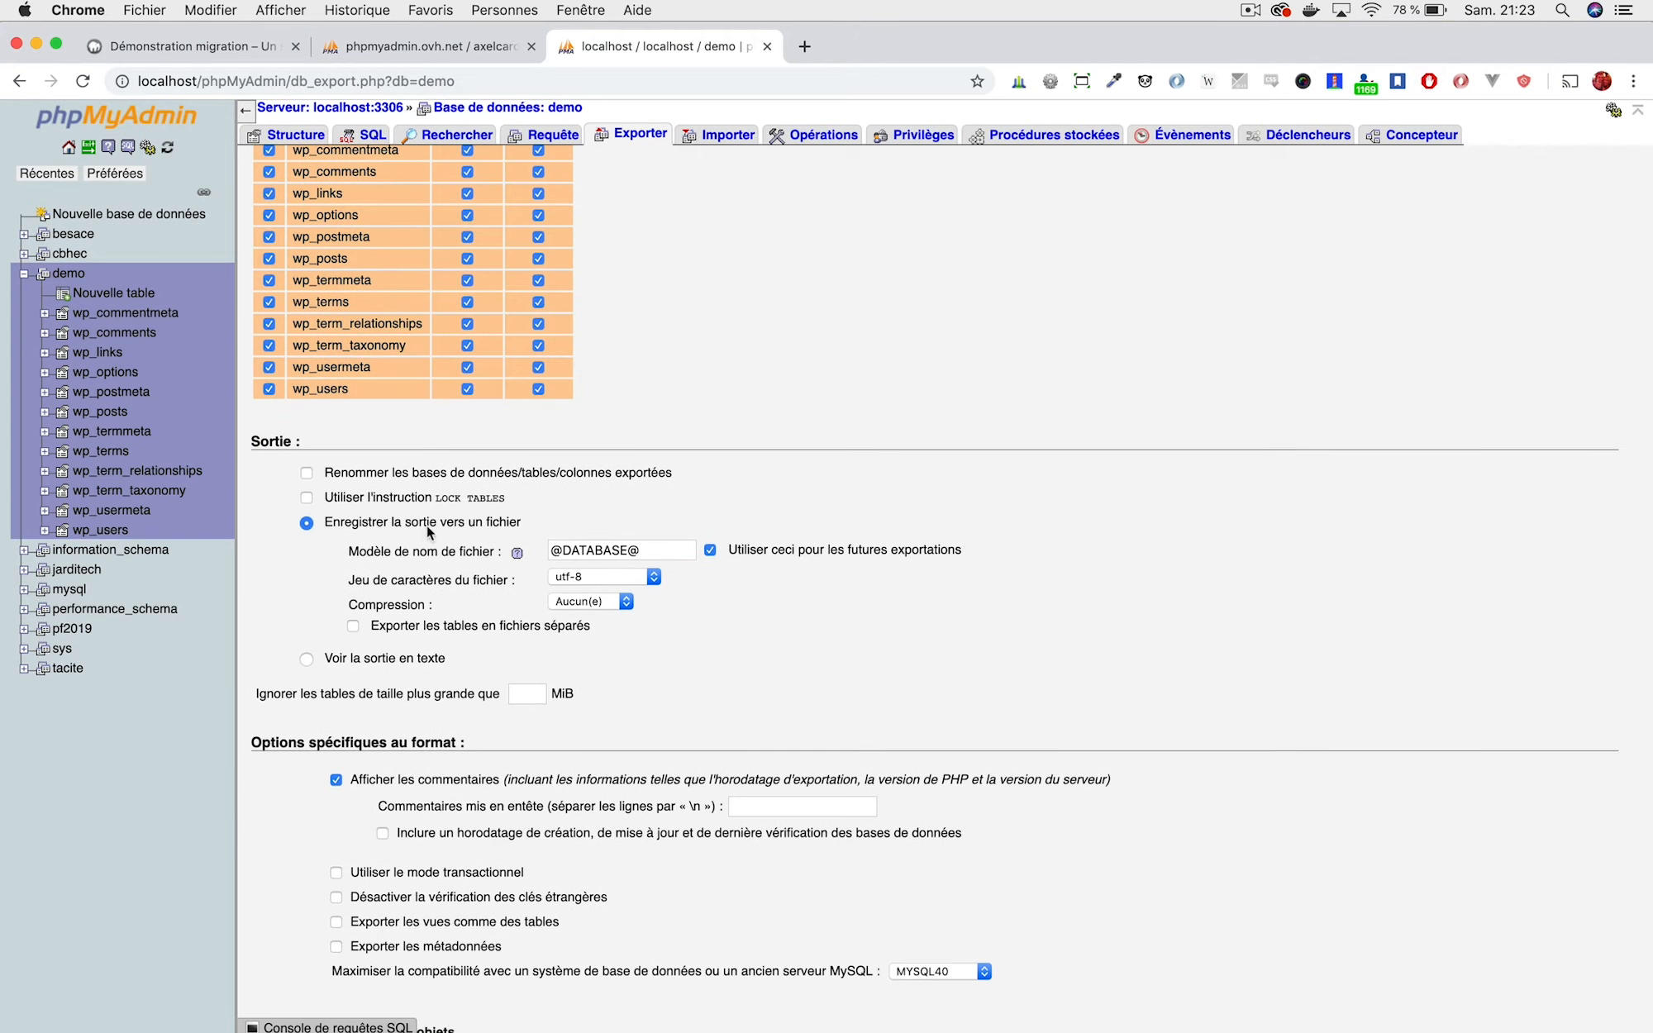
scroll(582, 631, down, 5)
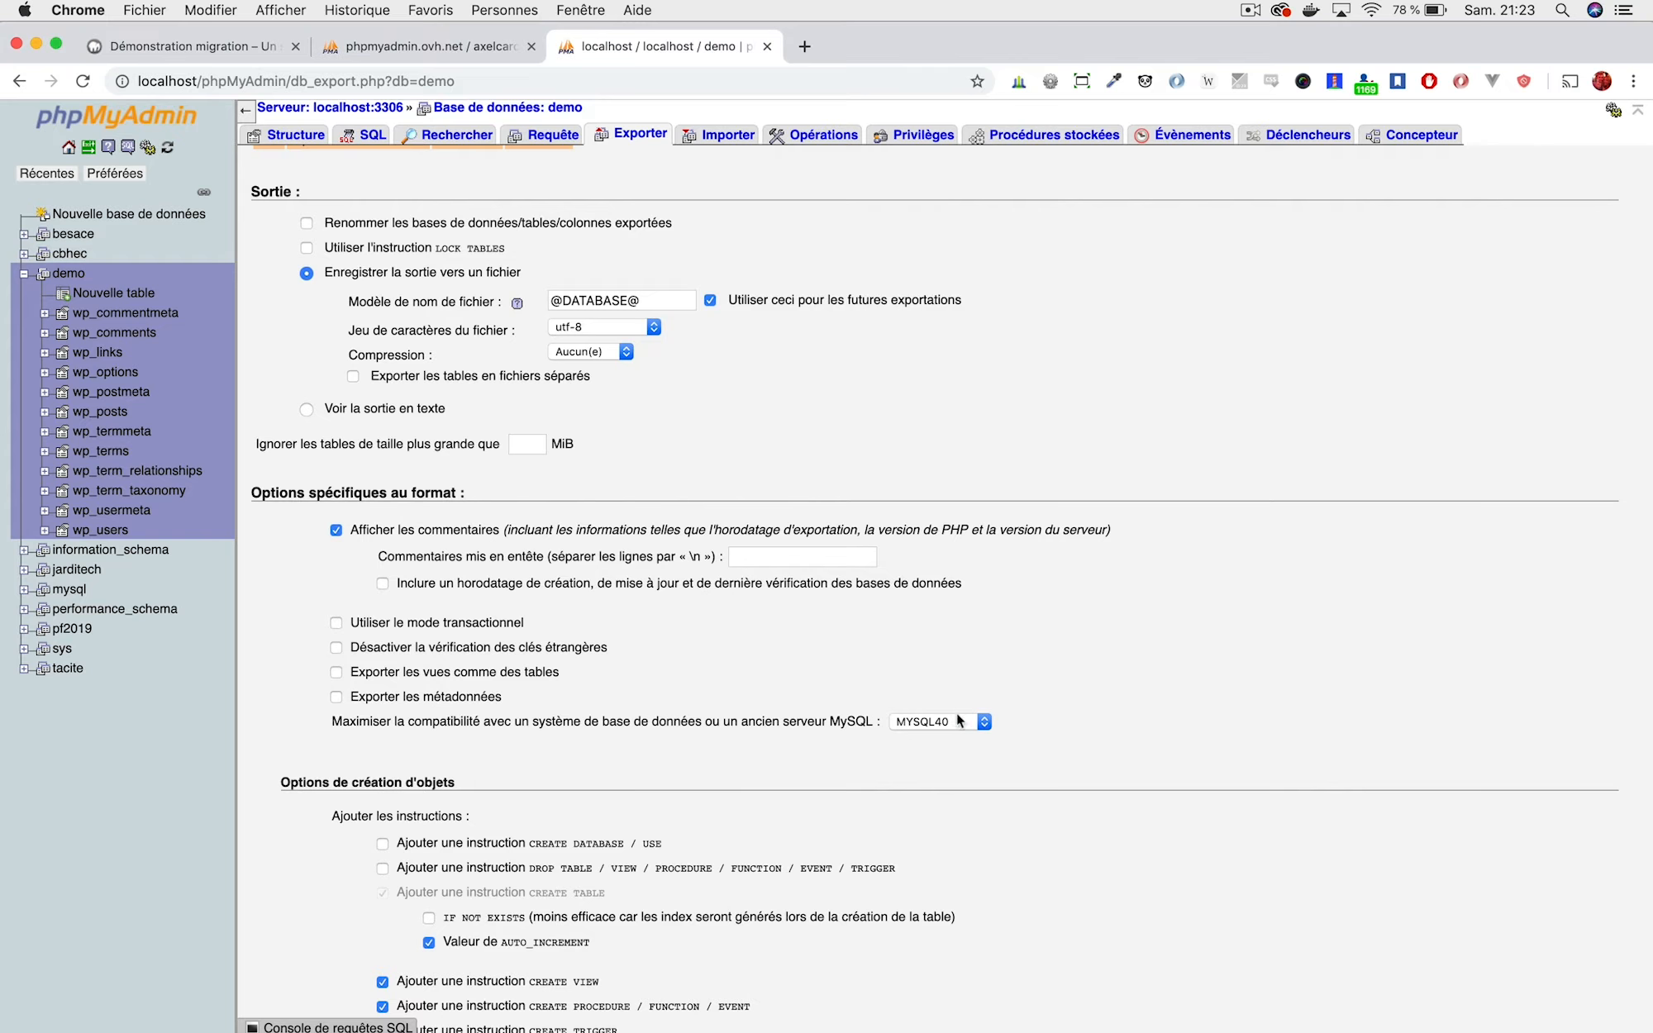
scroll(958, 721, down, 6)
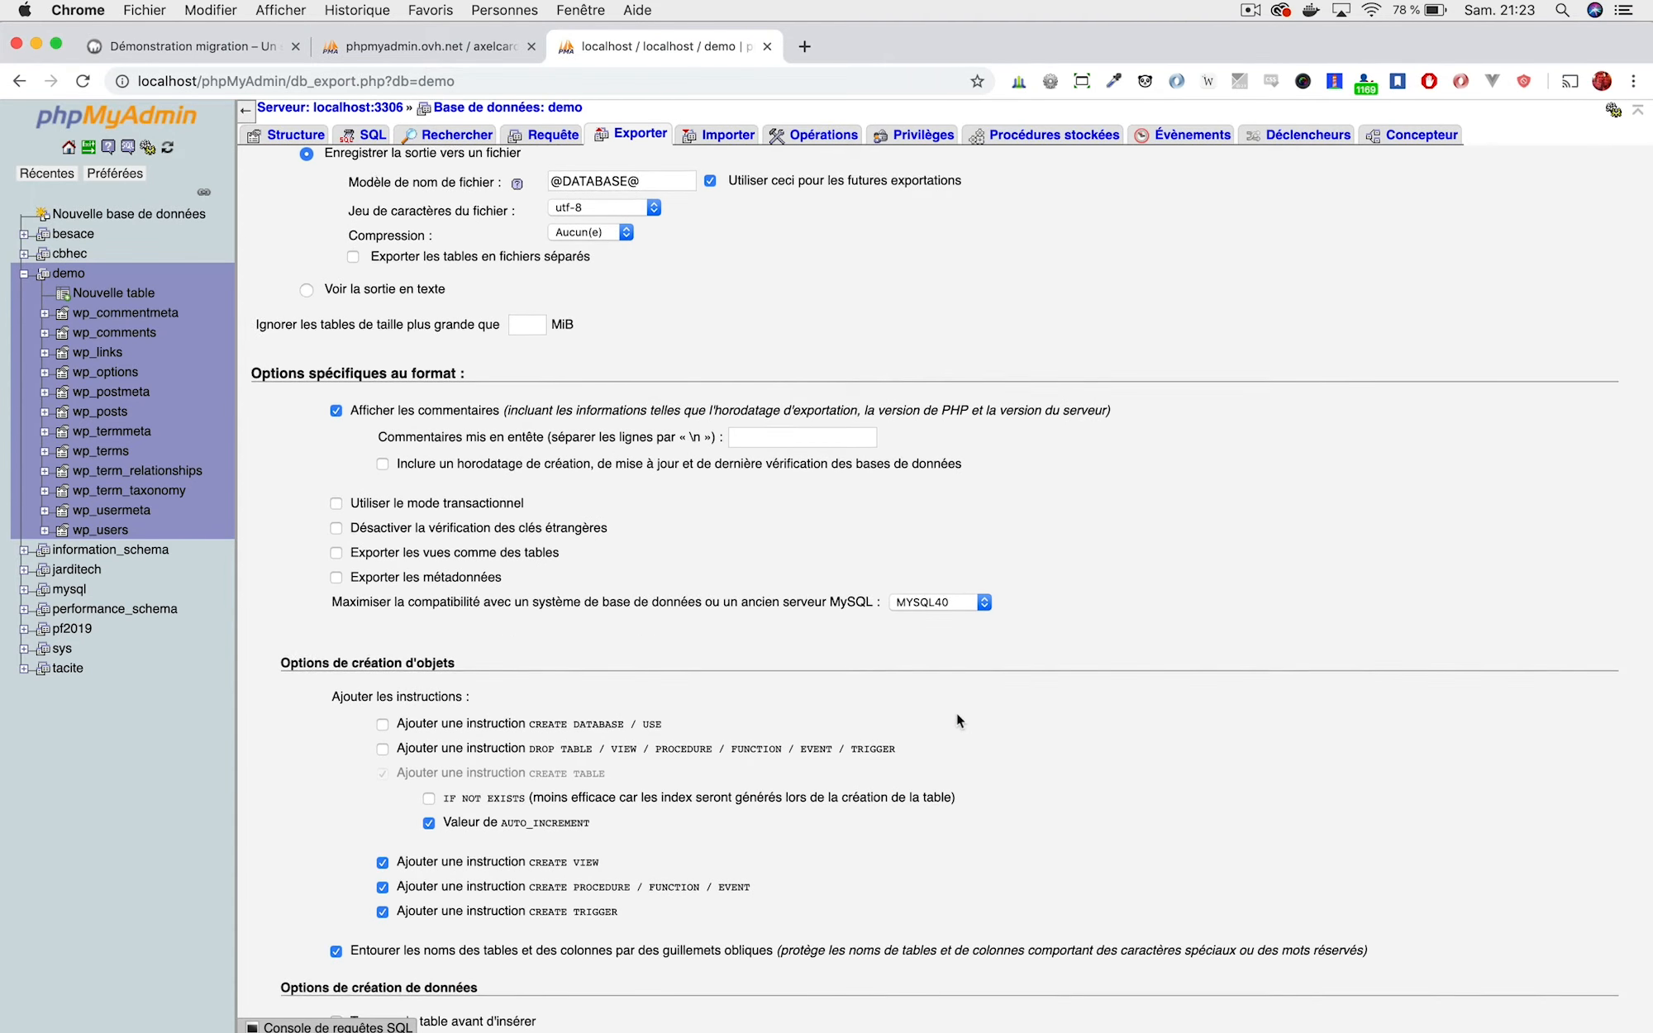
scroll(615, 327, down, 2)
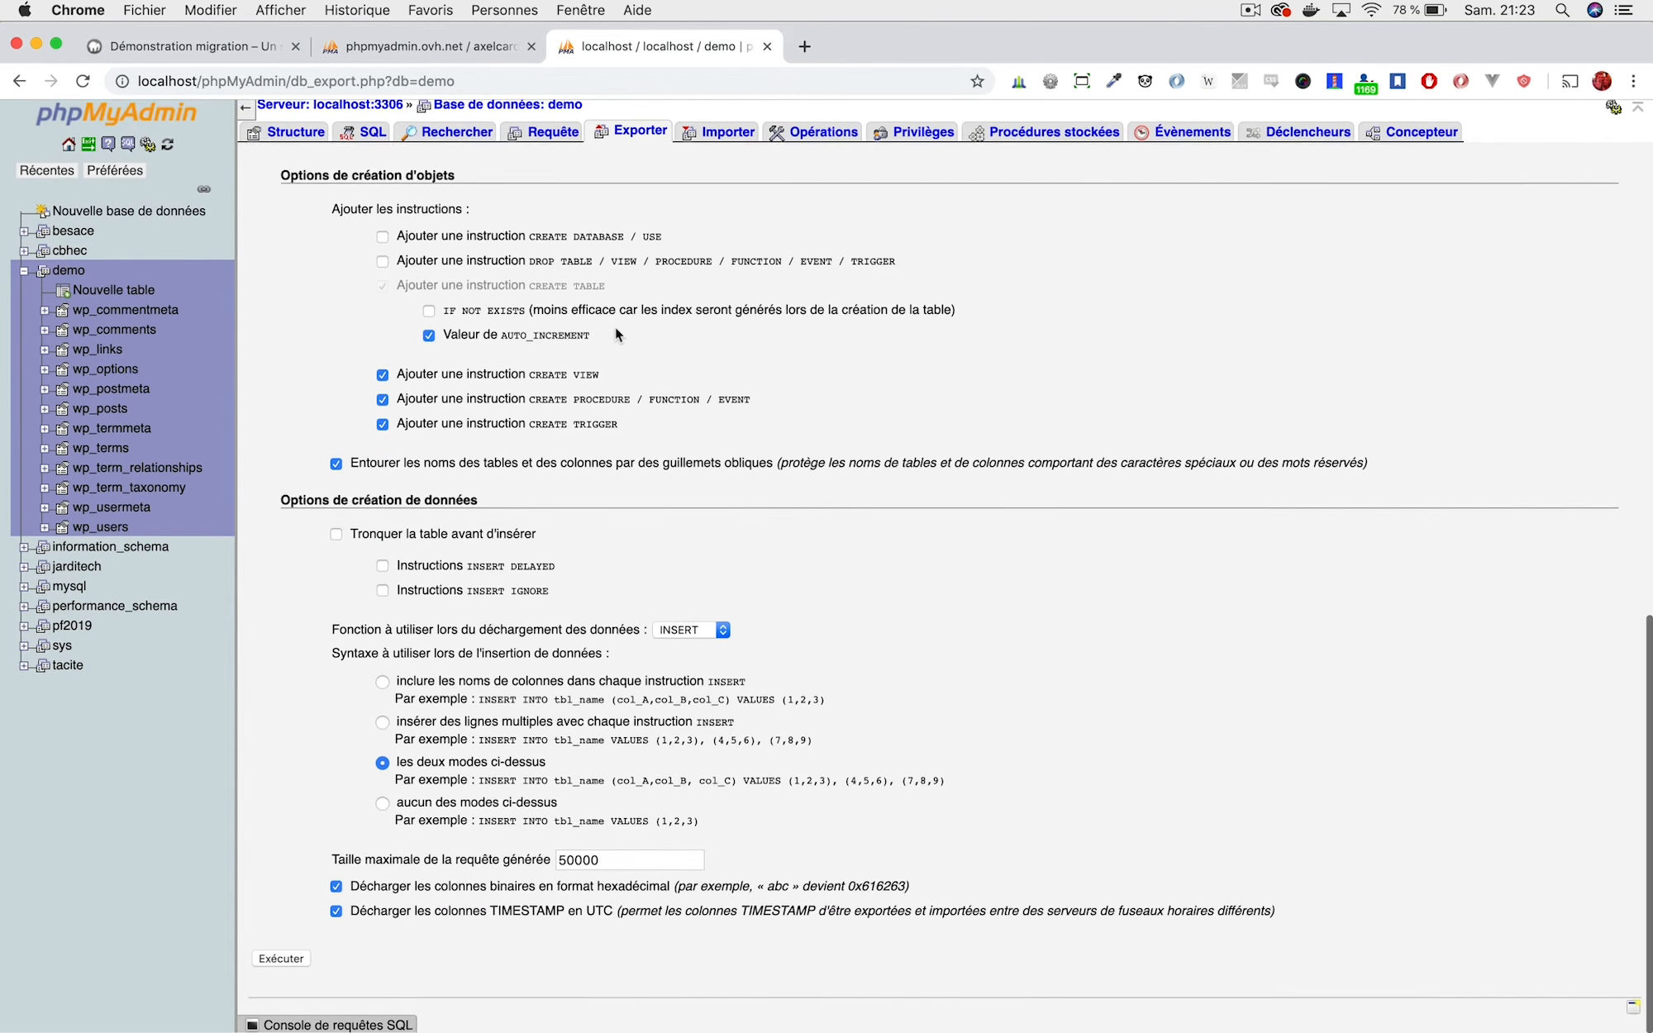
click(283, 961)
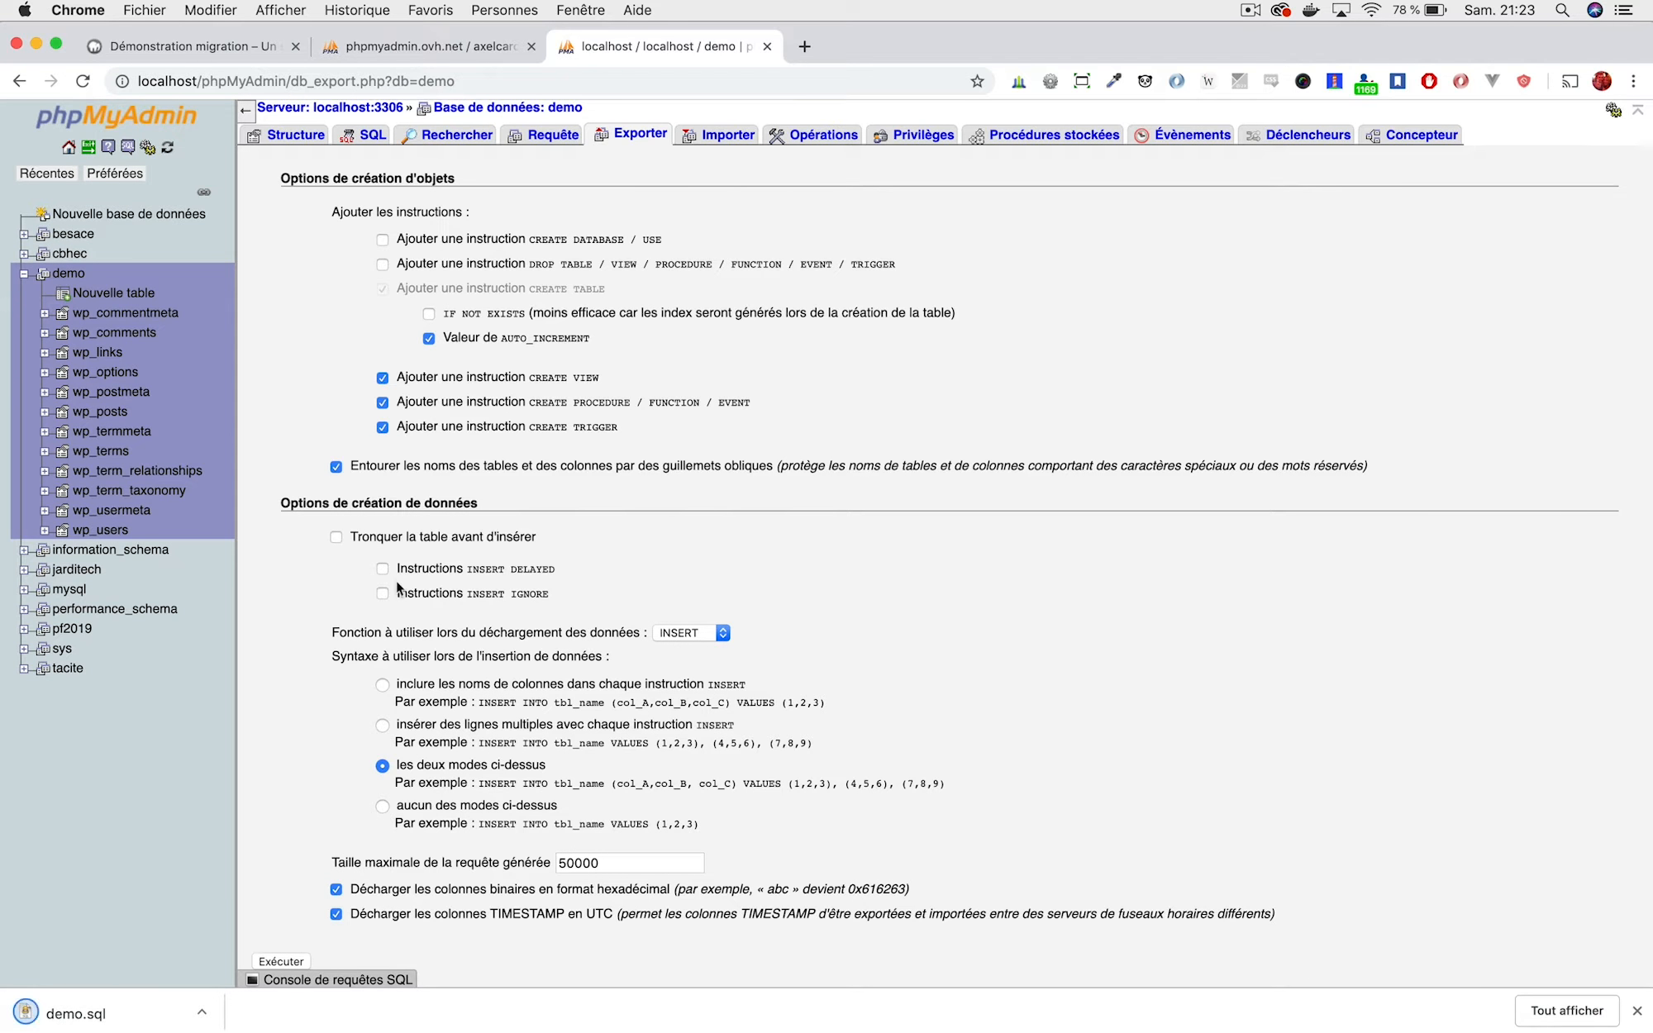
mouse_move(1316, 1013)
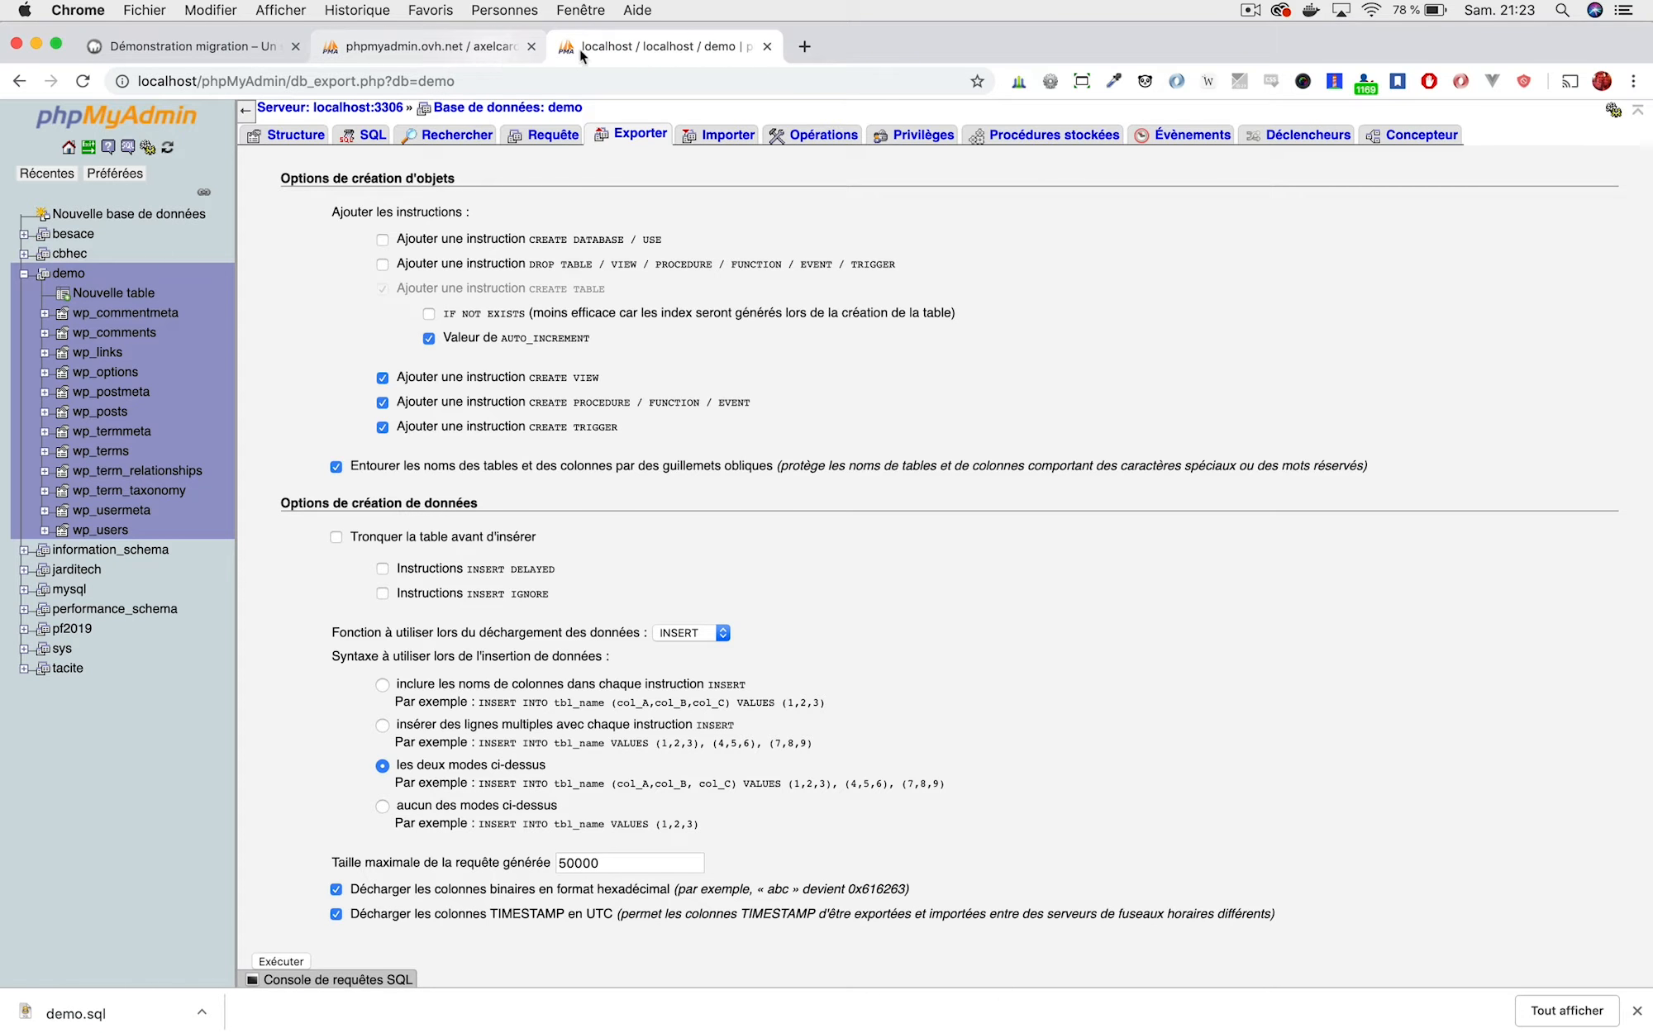
click(439, 51)
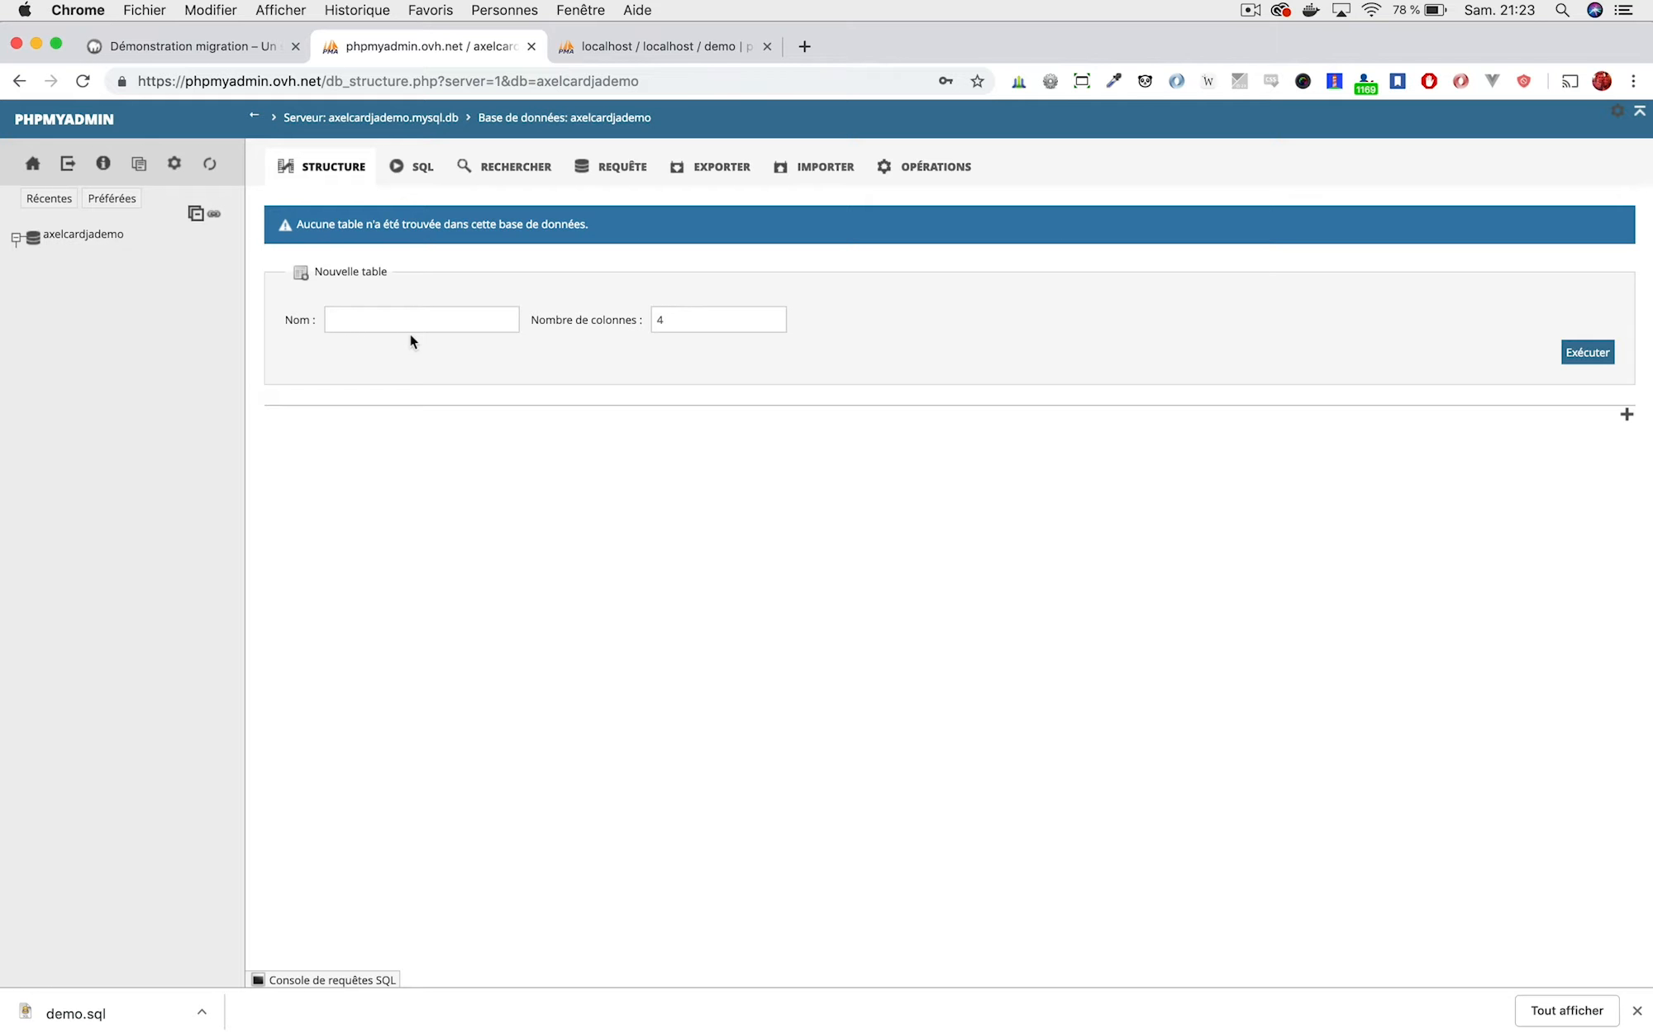
Import demo.sql from Téléchargements into the empty online database.
click(84, 235)
click(815, 167)
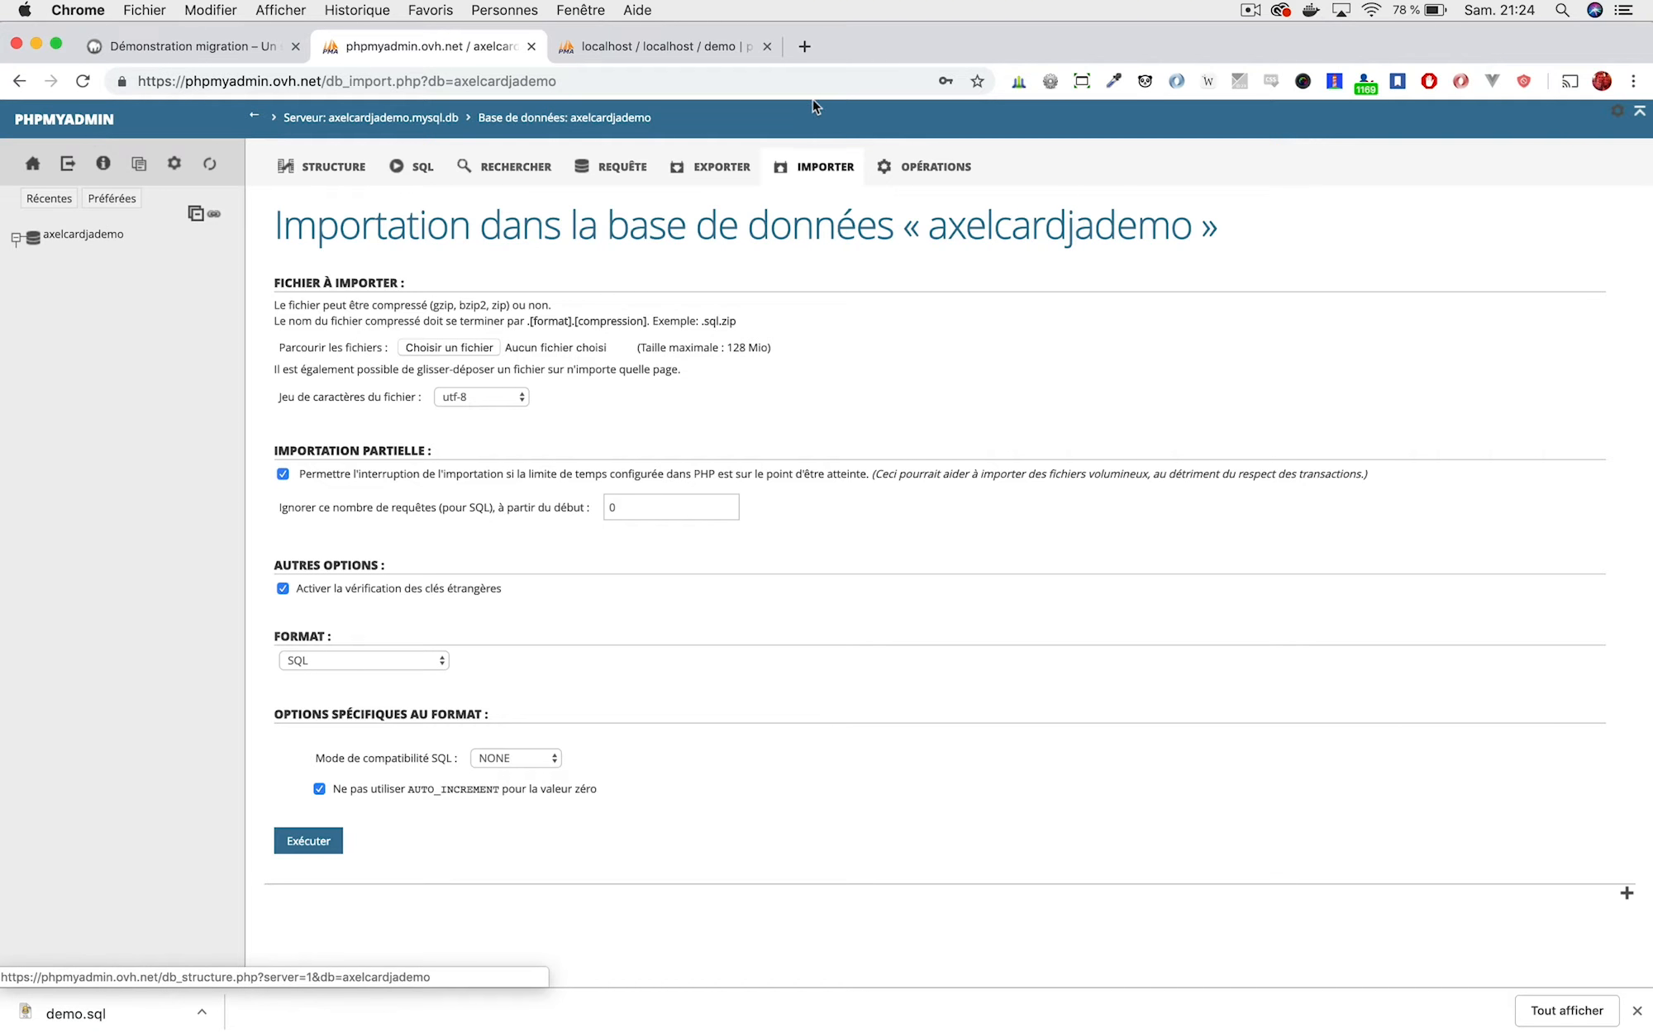
click(483, 347)
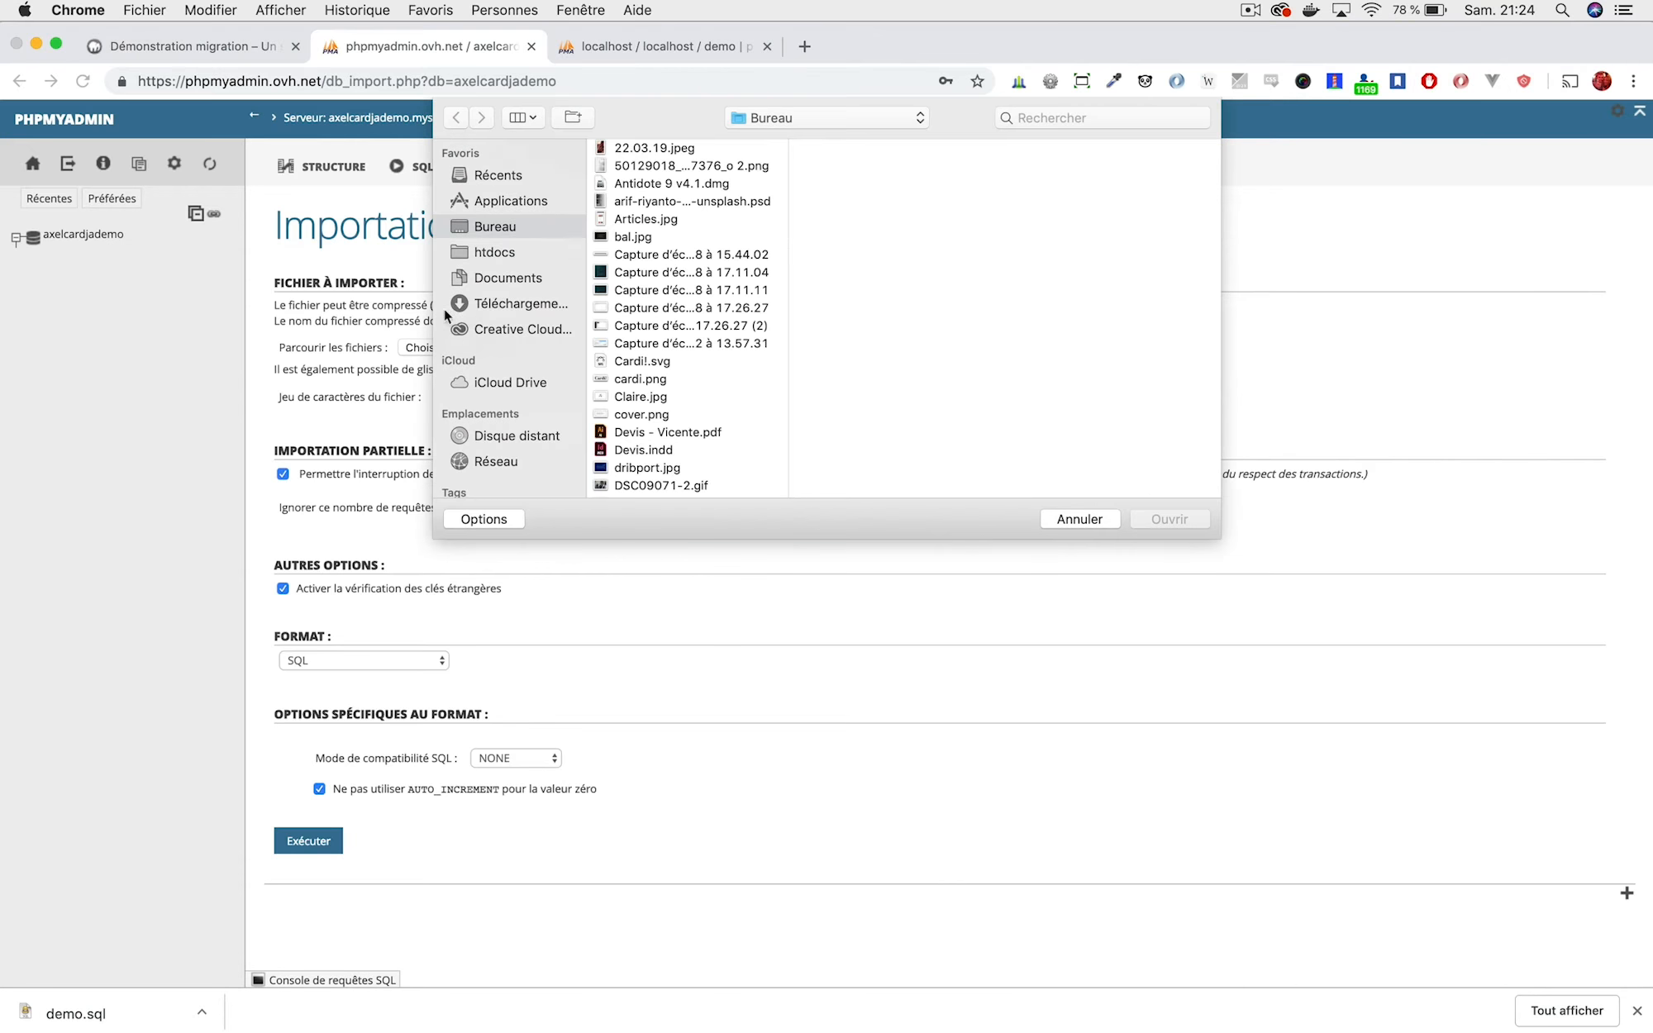
click(522, 304)
scroll(658, 186, up, 2)
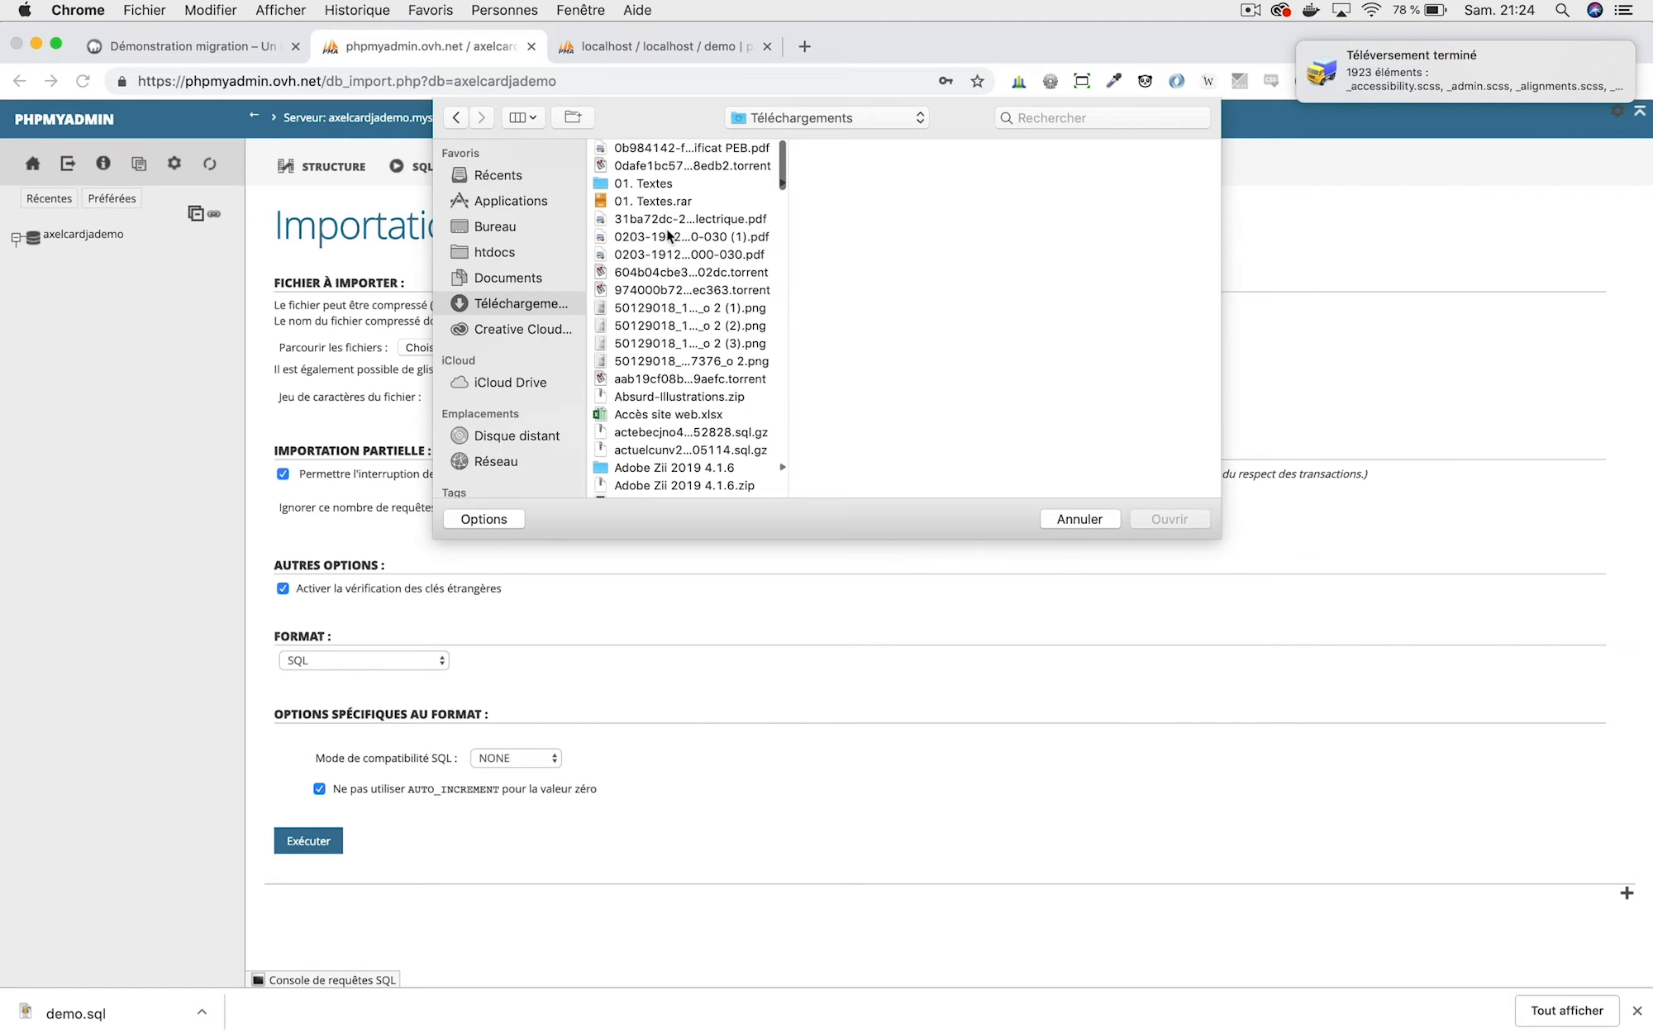
click(671, 256)
text(demo)
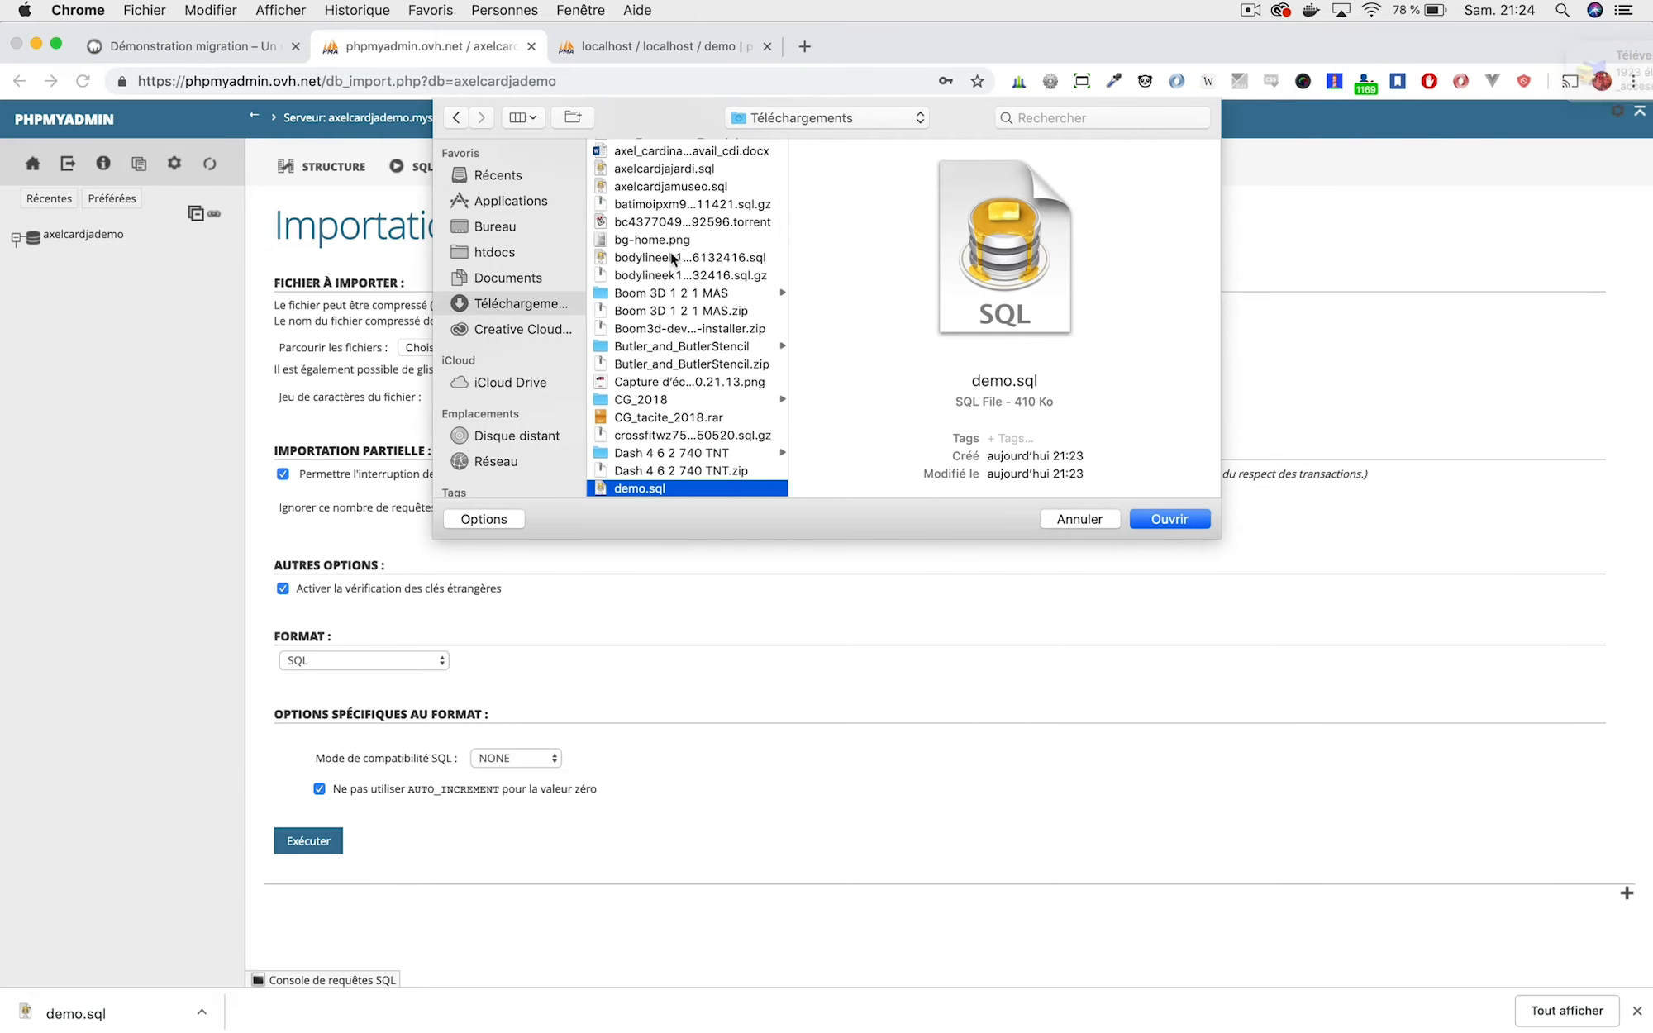
key(Return)
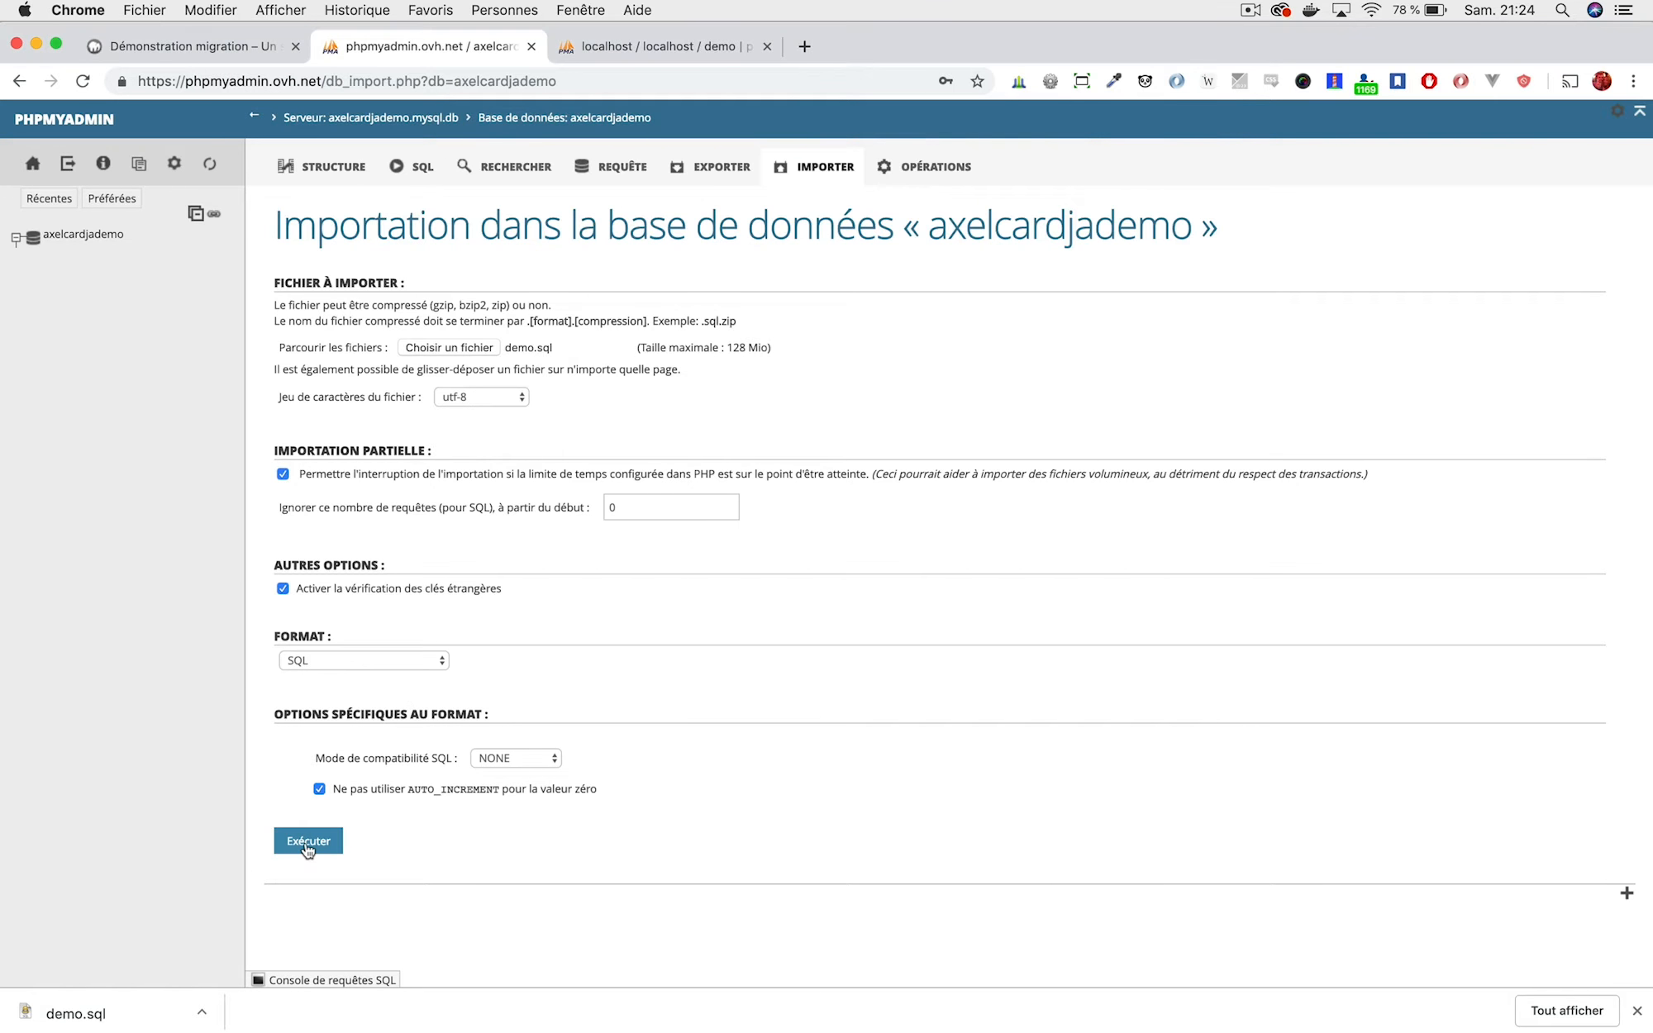
click(308, 843)
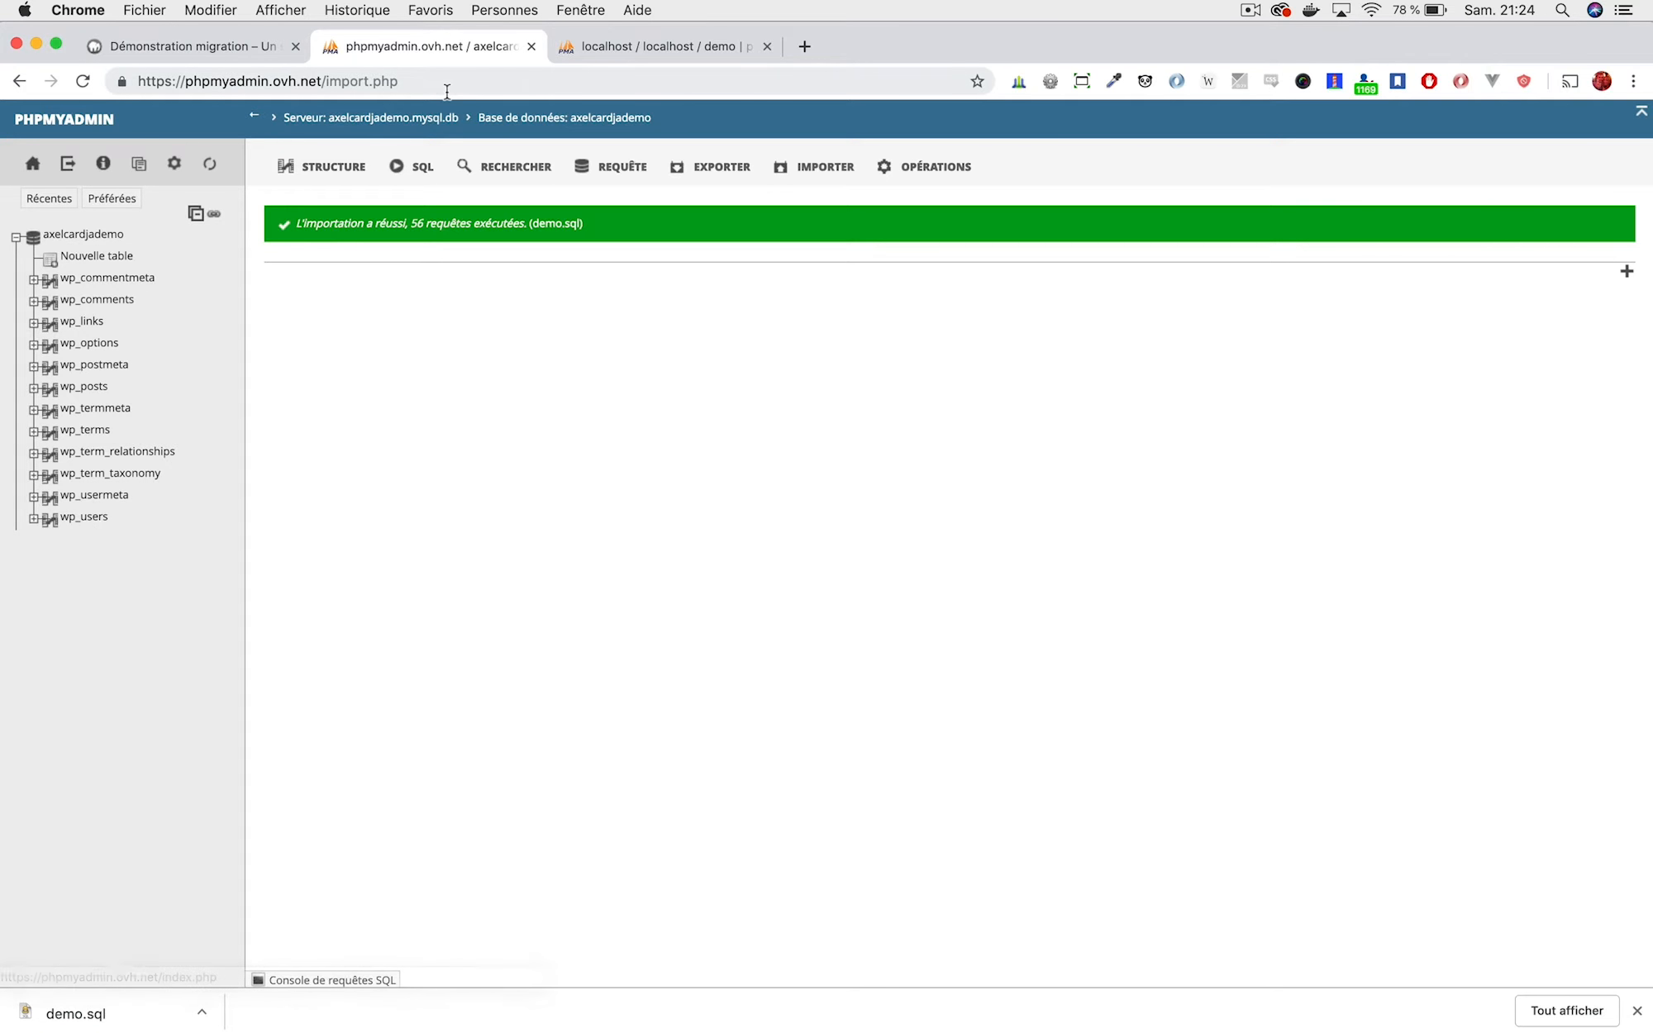
mouse_move(1364, 992)
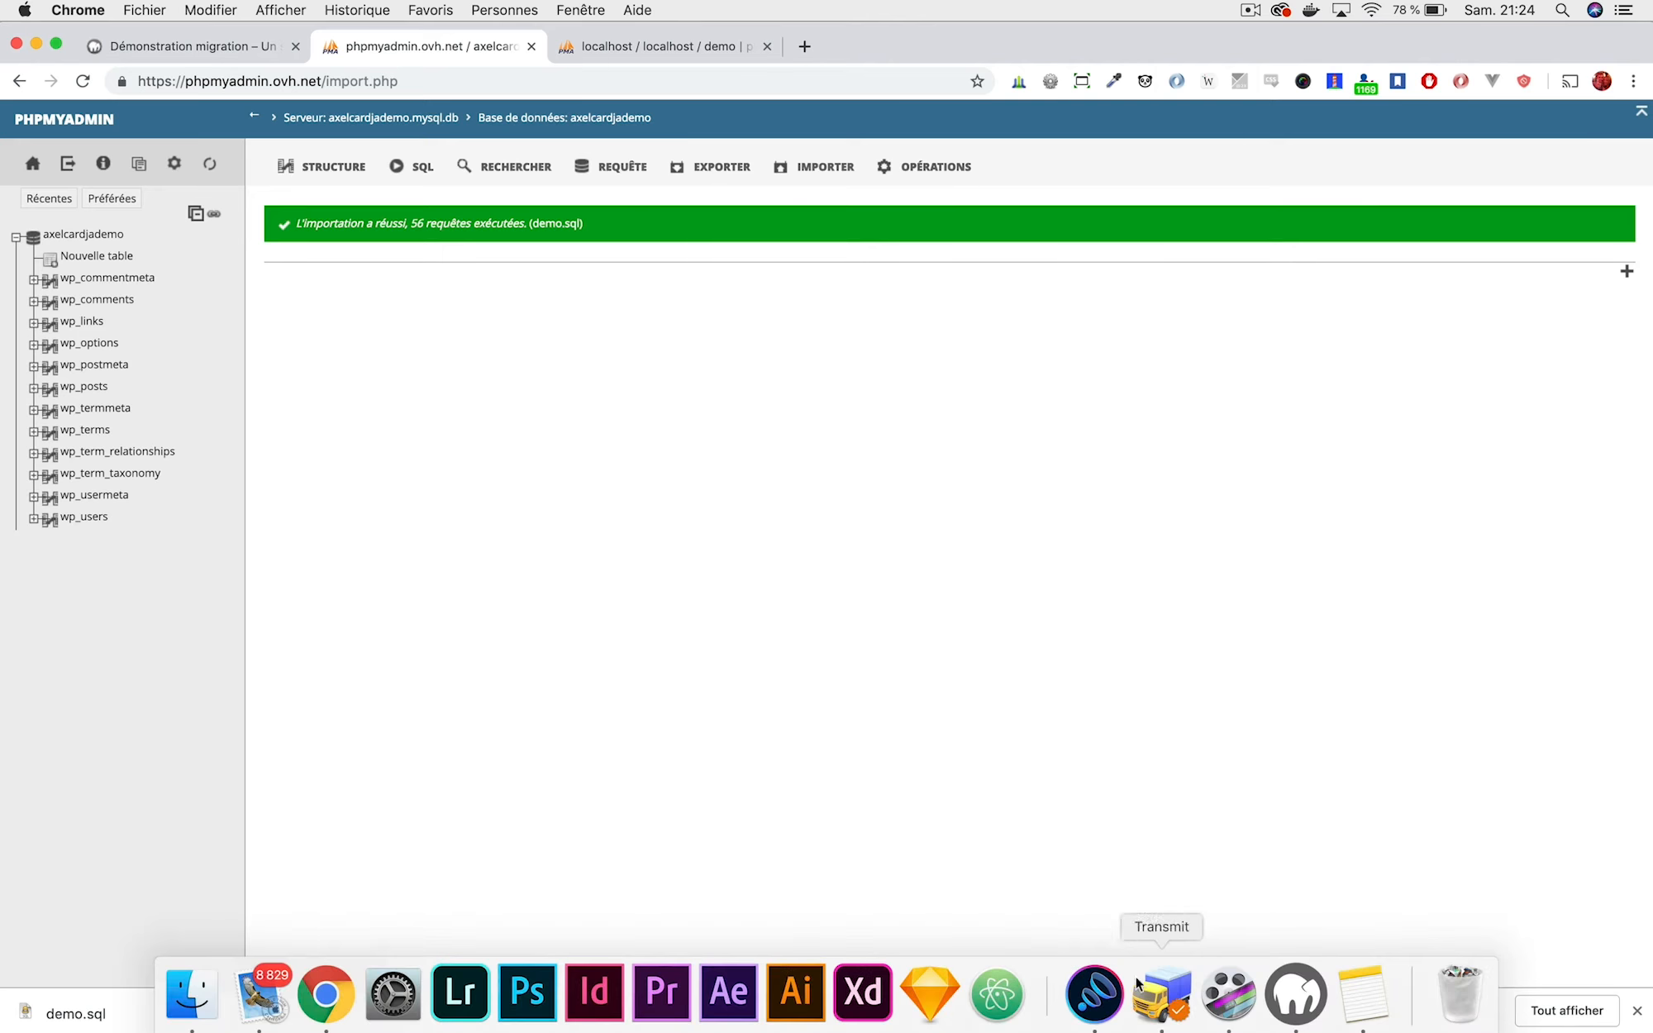
Load axel-cardinaels.be/dev/migration in a new Chrome tab, which shows a database connection error.
click(1161, 1002)
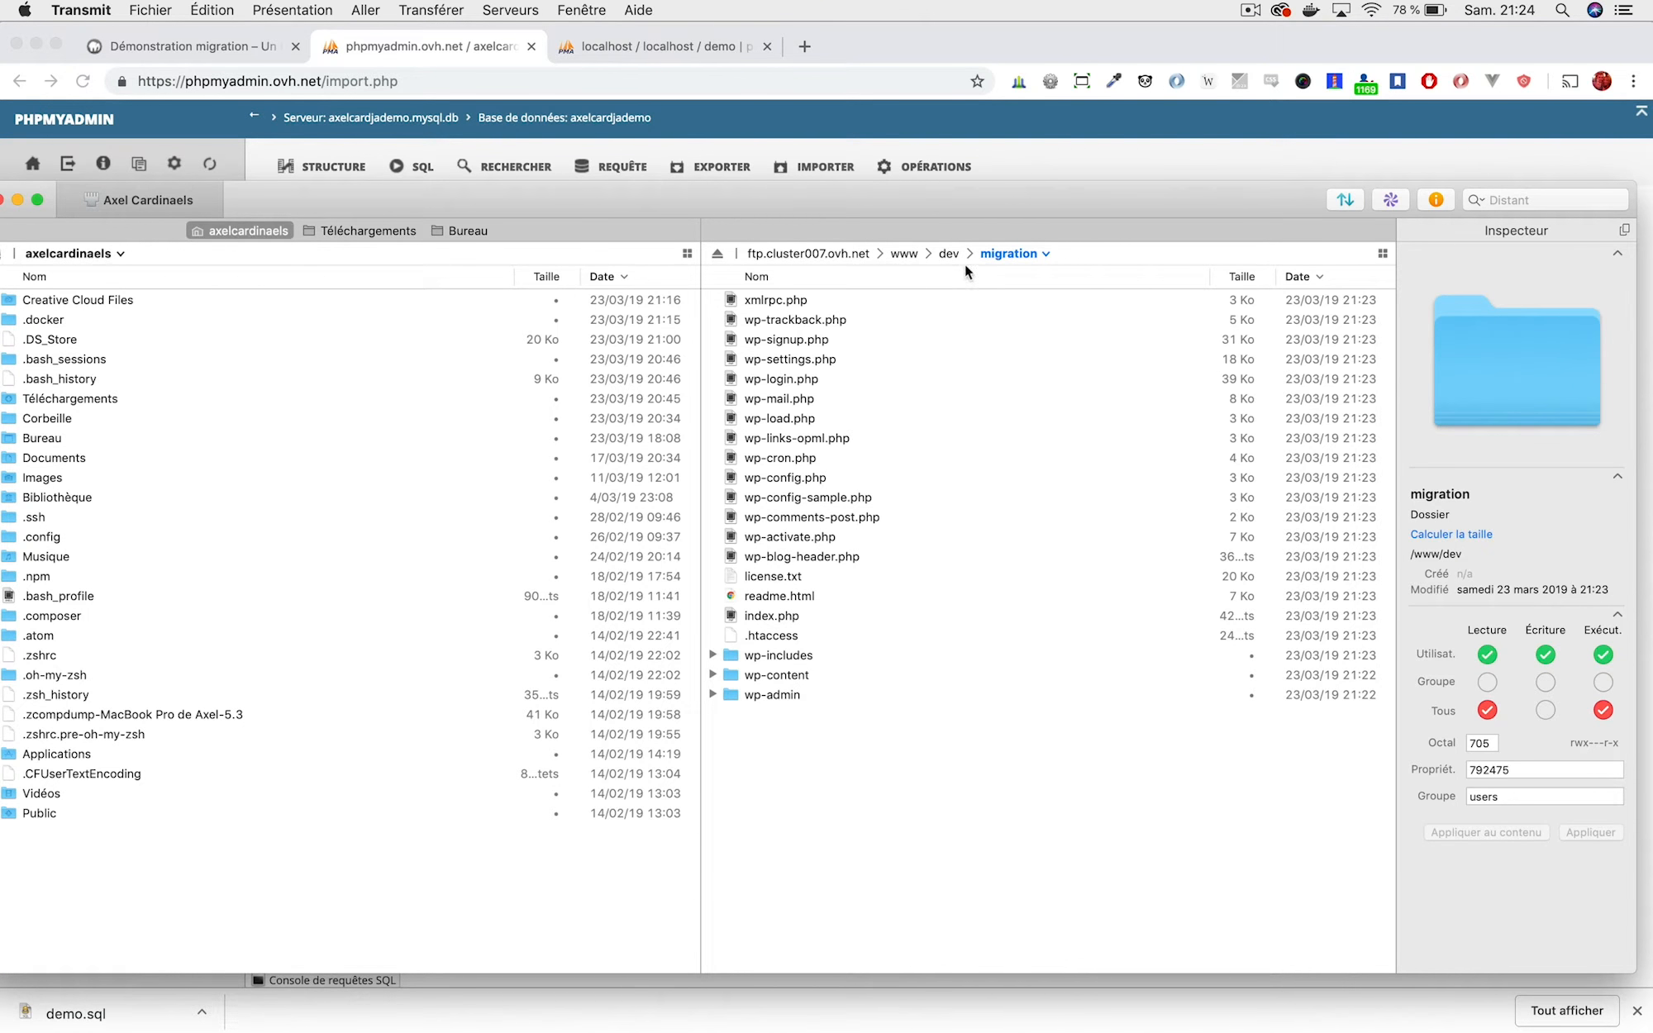
click(804, 46)
click(804, 47)
text(axel-)
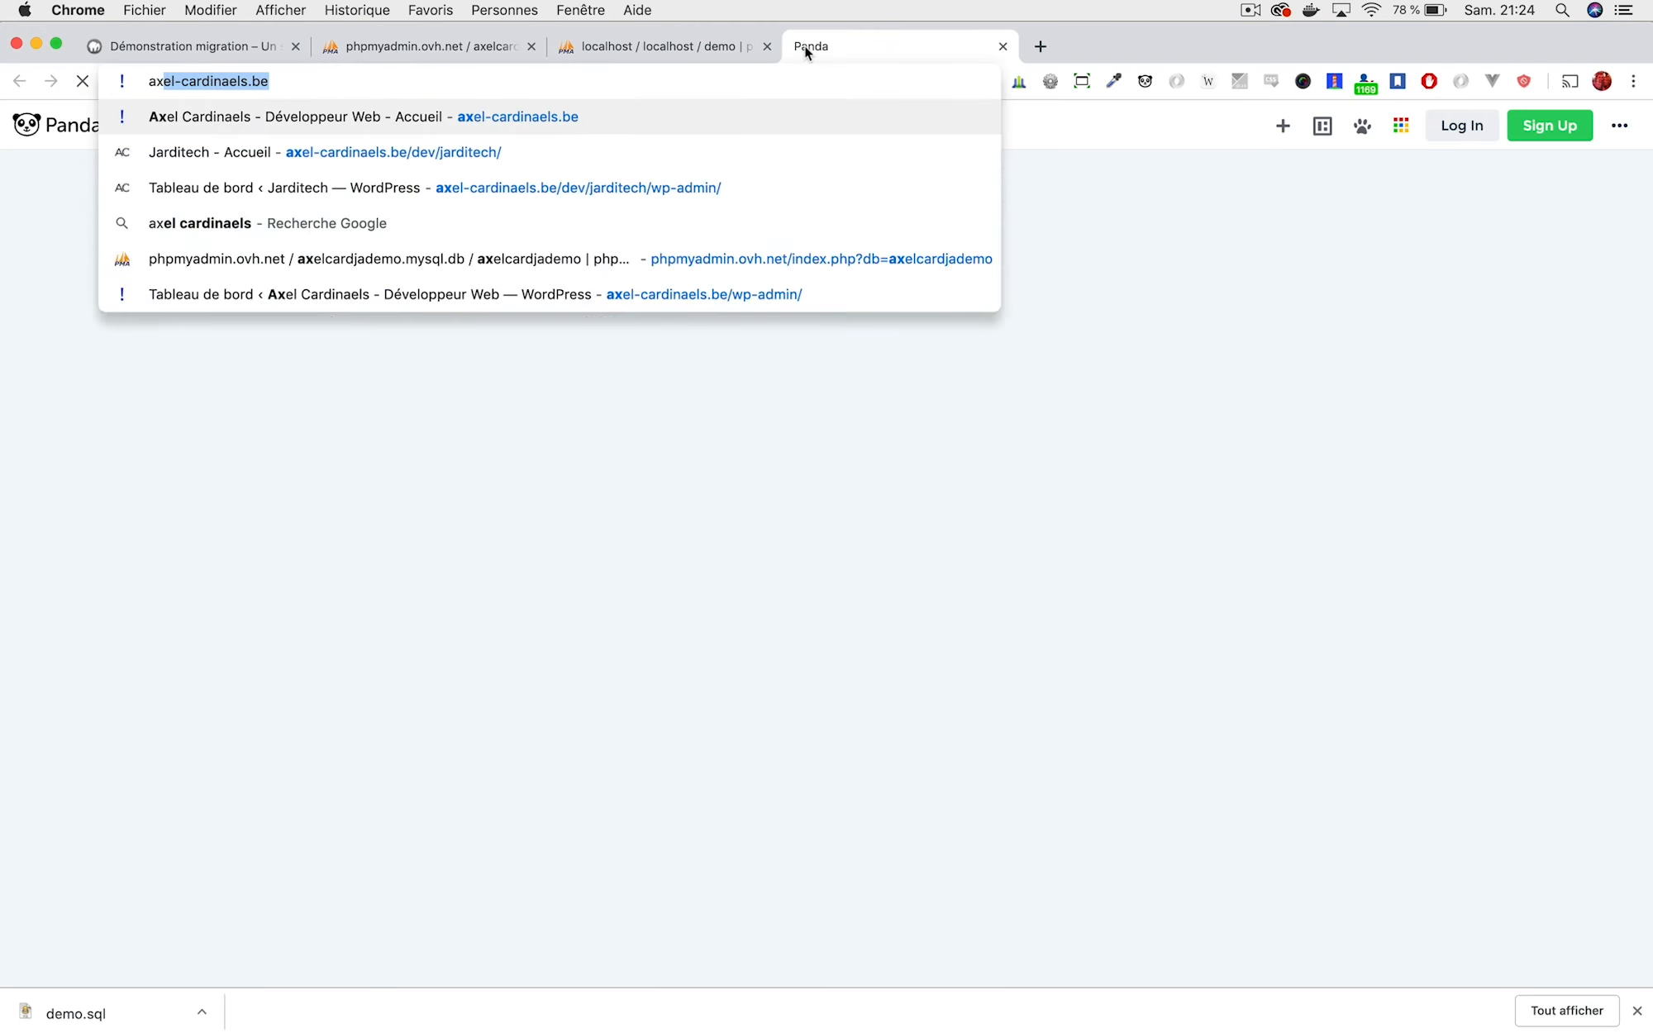
text(cardinaels.be/)
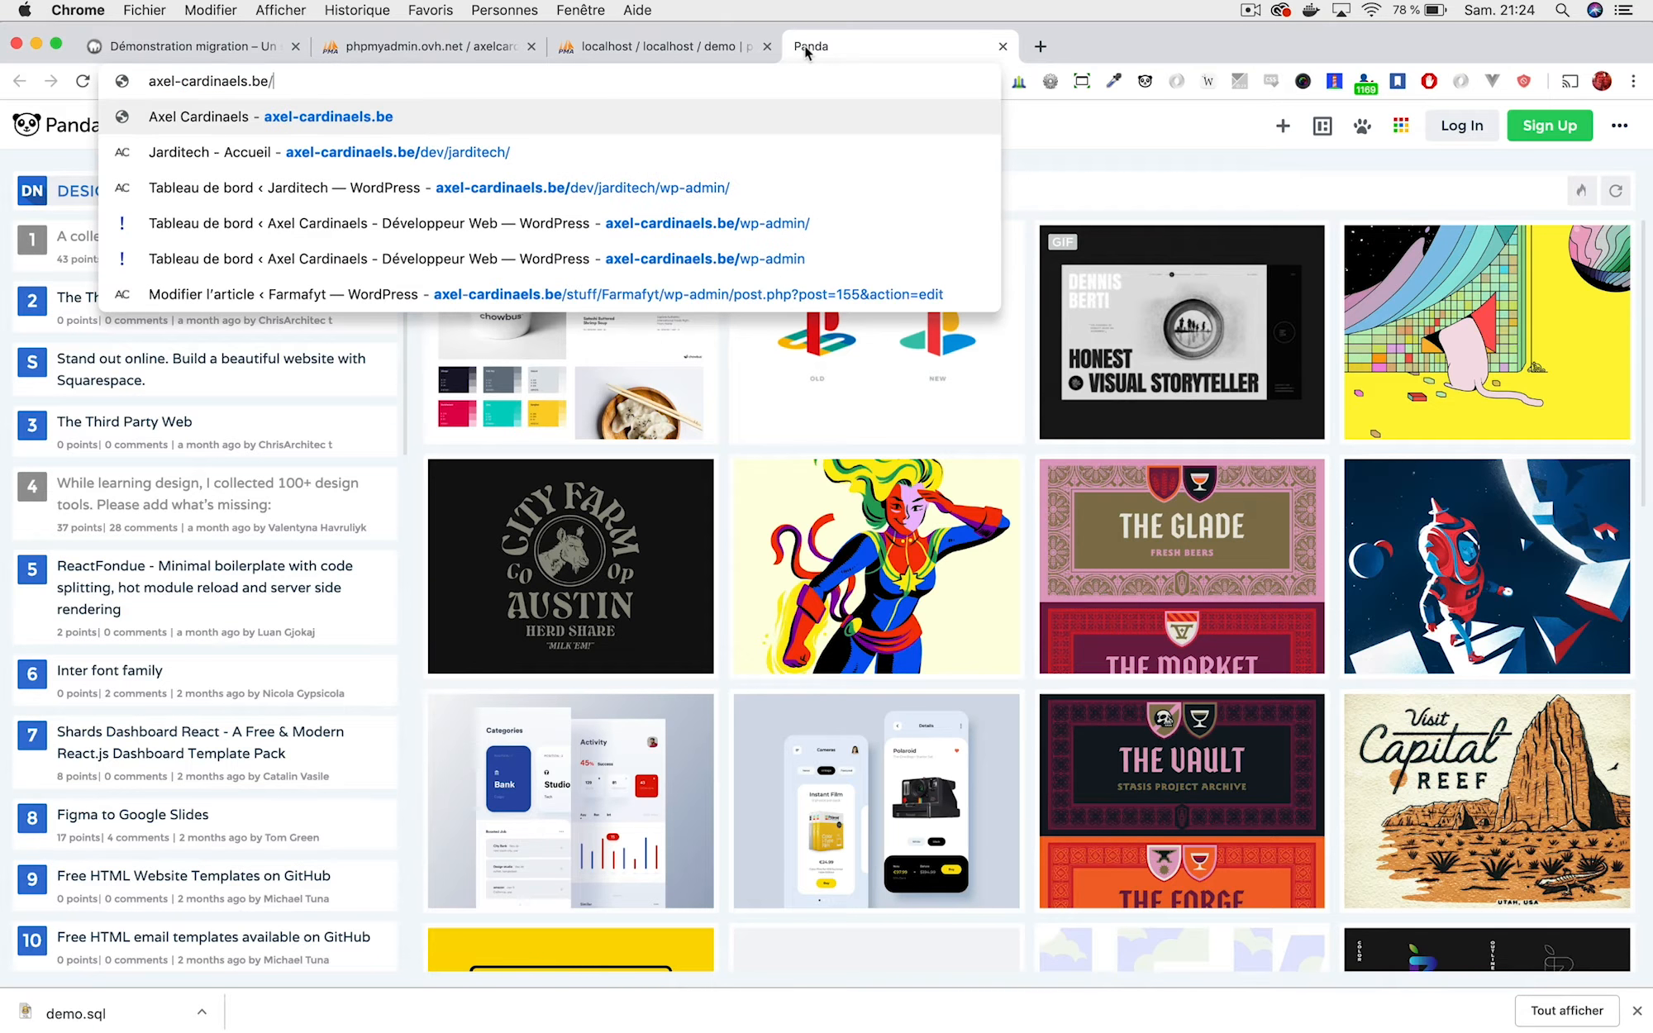
text(dev/)
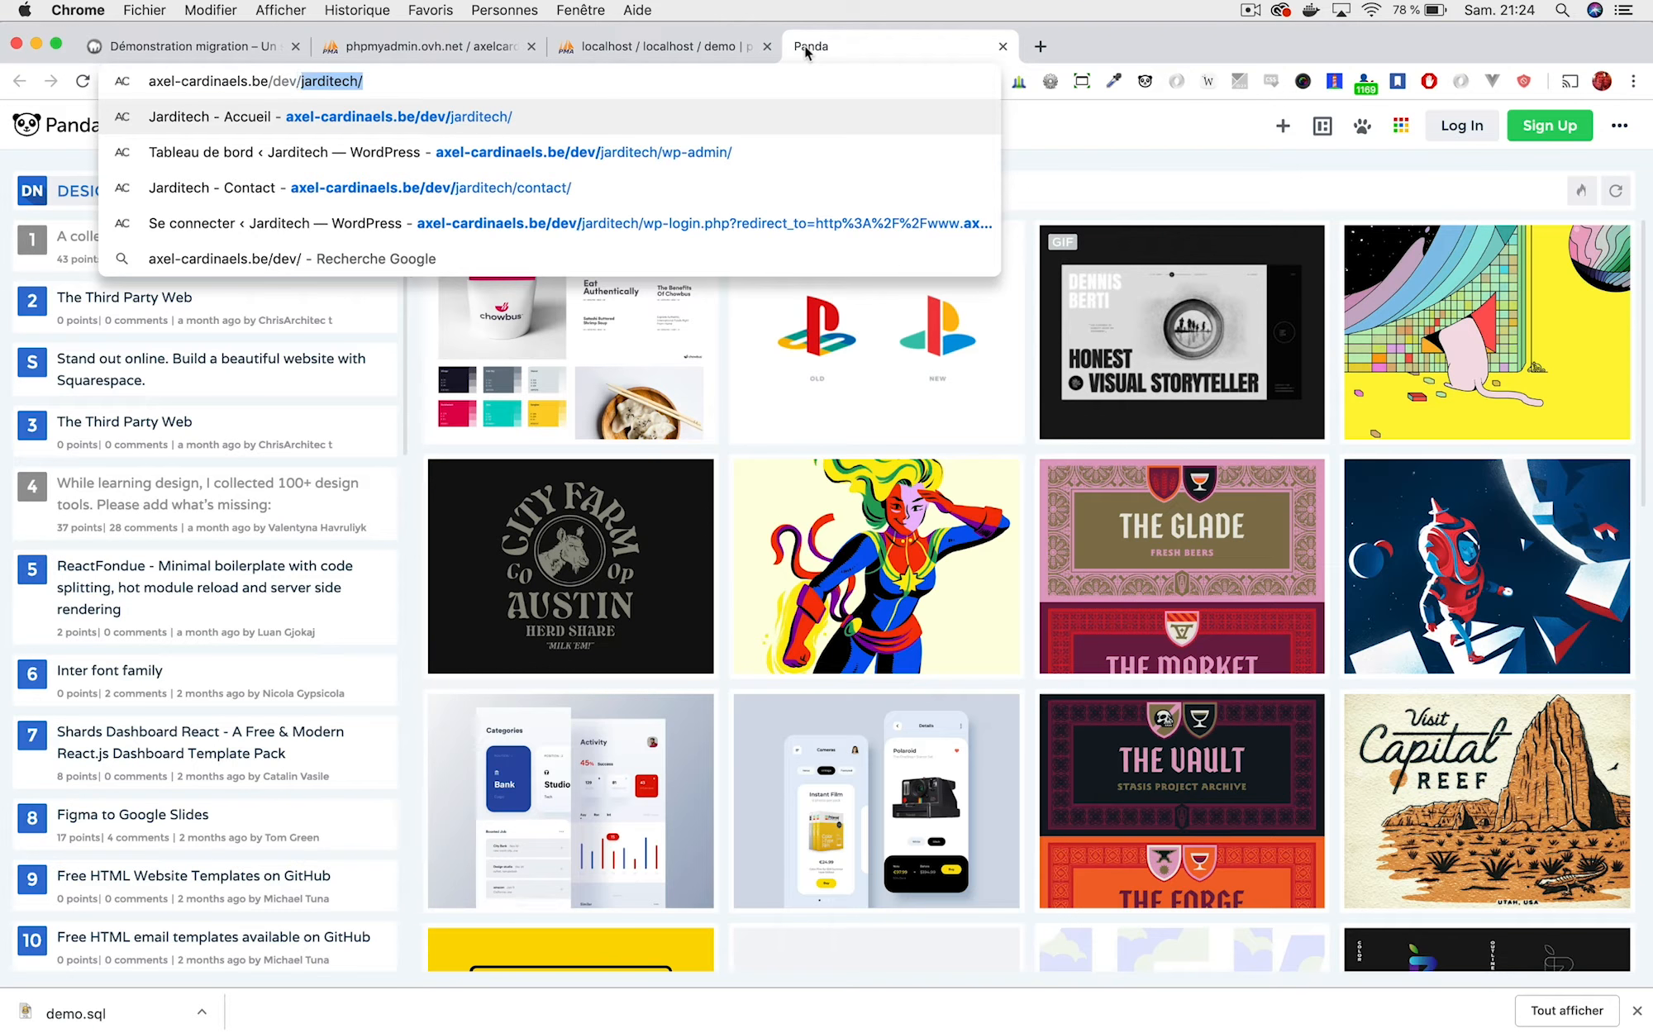
text(migration)
key(Return)
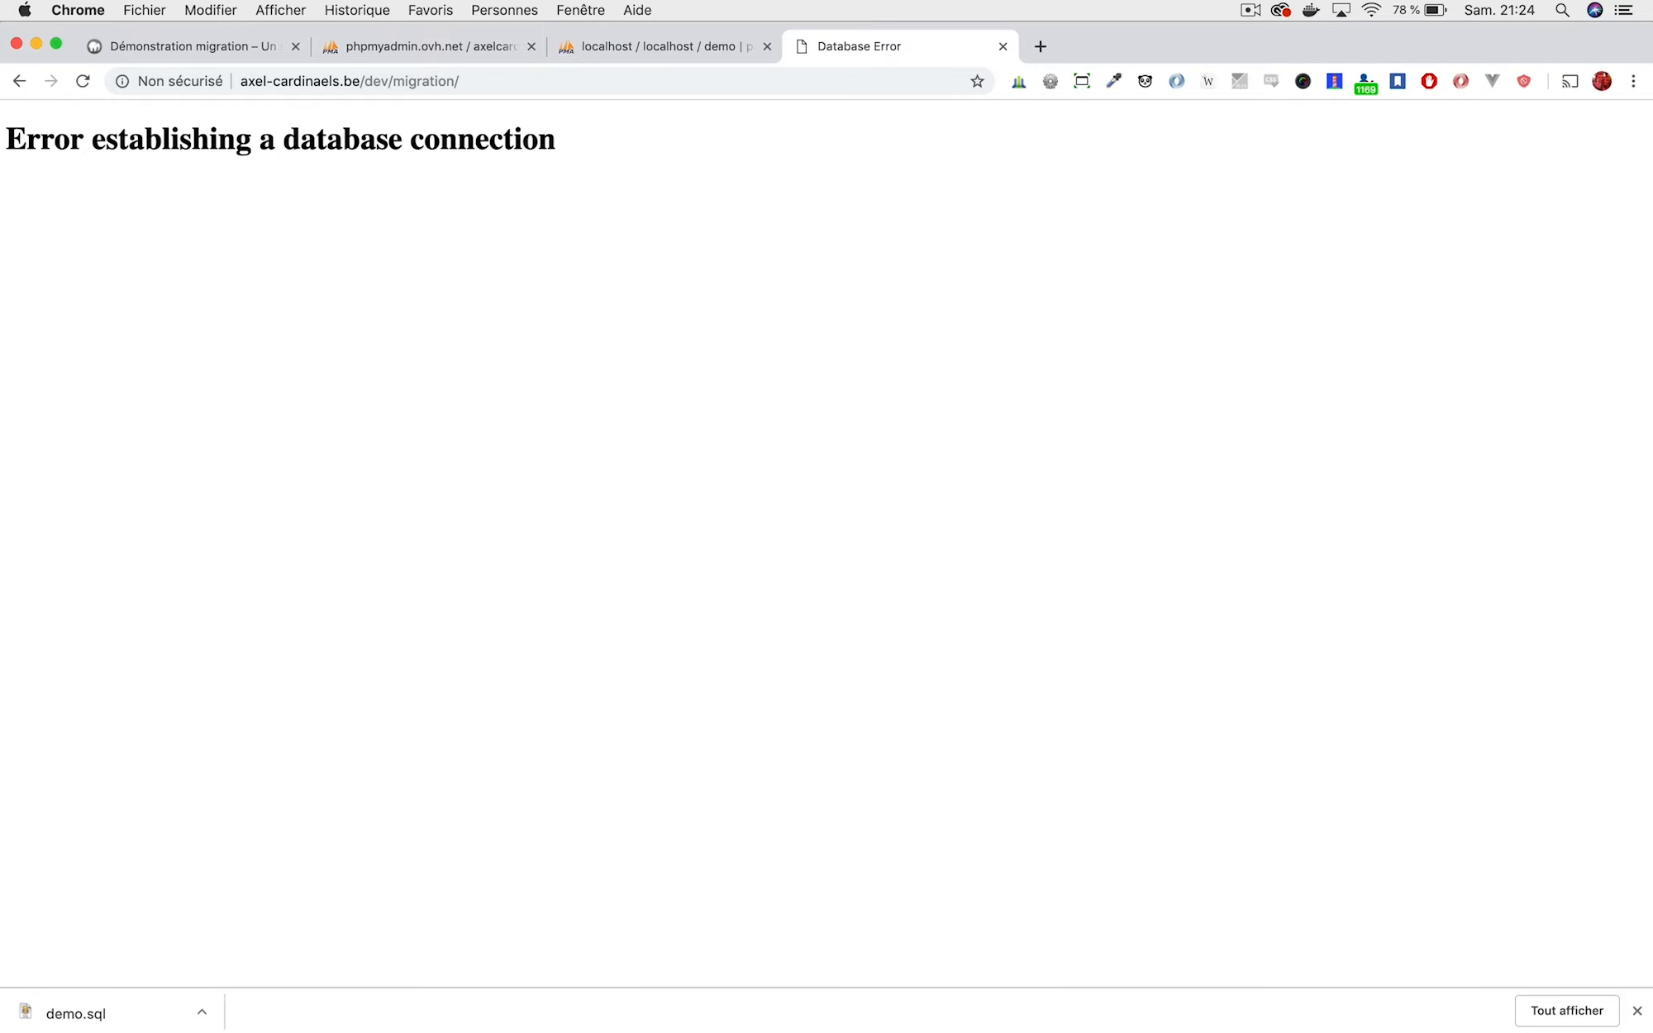
mouse_move(1223, 1025)
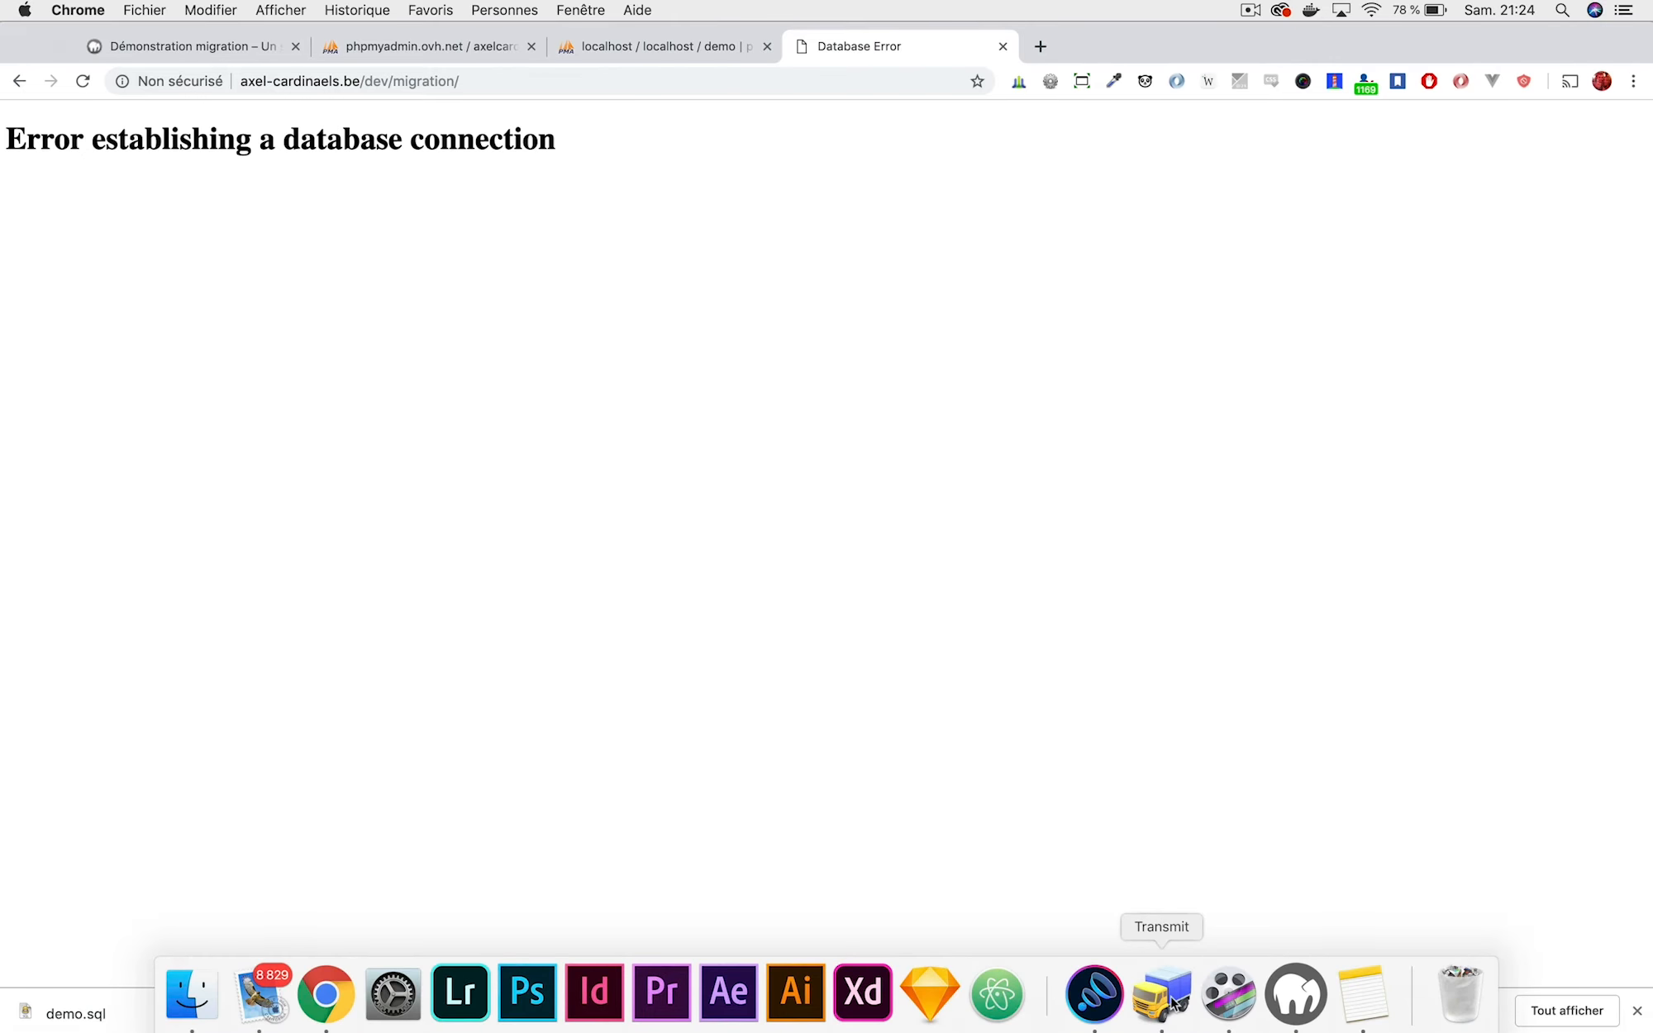
click(1170, 1001)
Open the remote wp-config.php with Ouvrir avec > Sublime Text (par défaut).
click(802, 478)
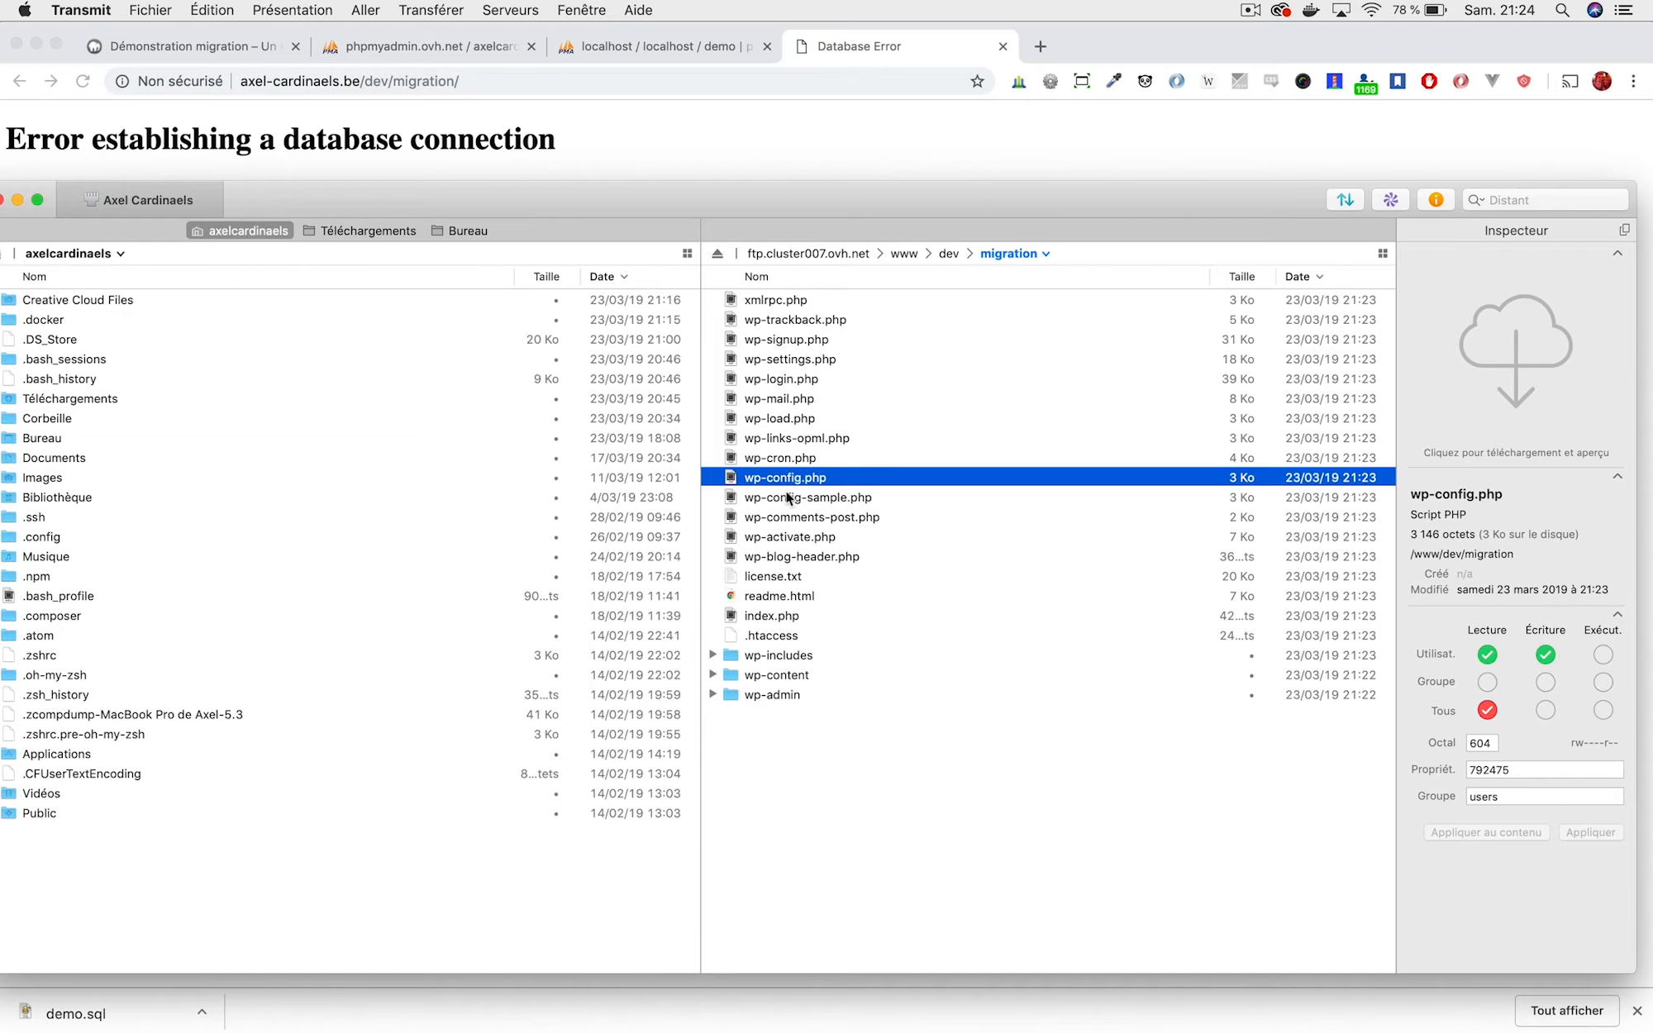
right_click(769, 482)
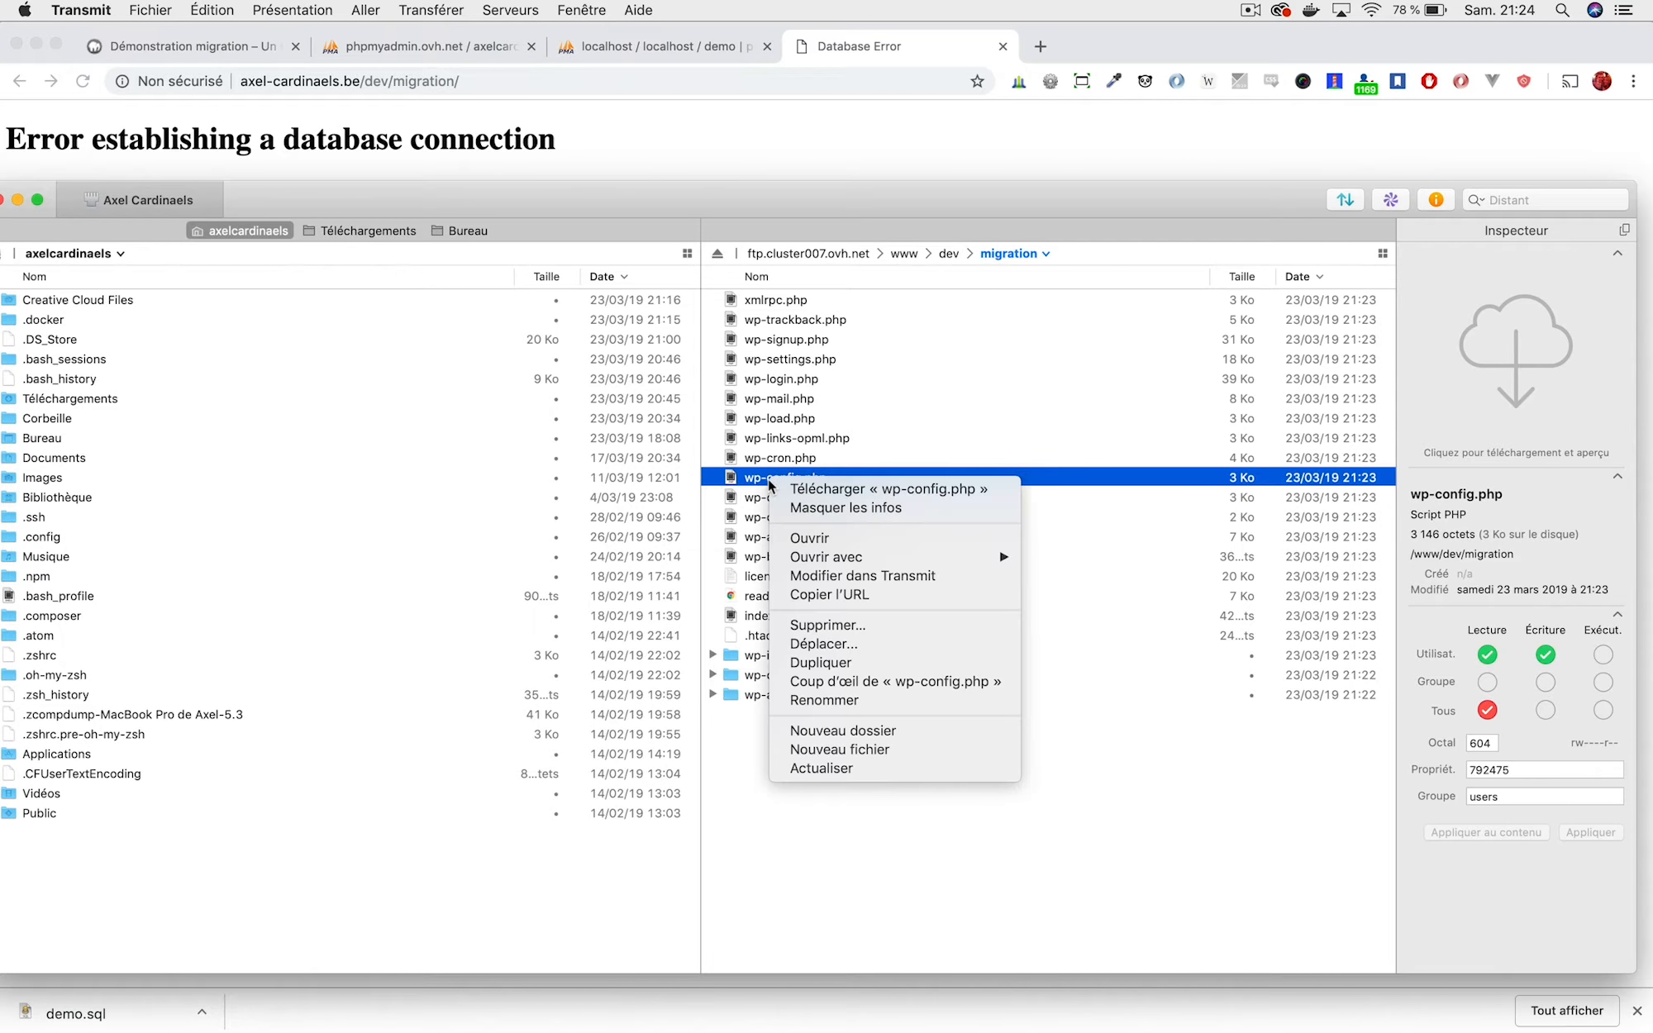
mouse_move(878, 560)
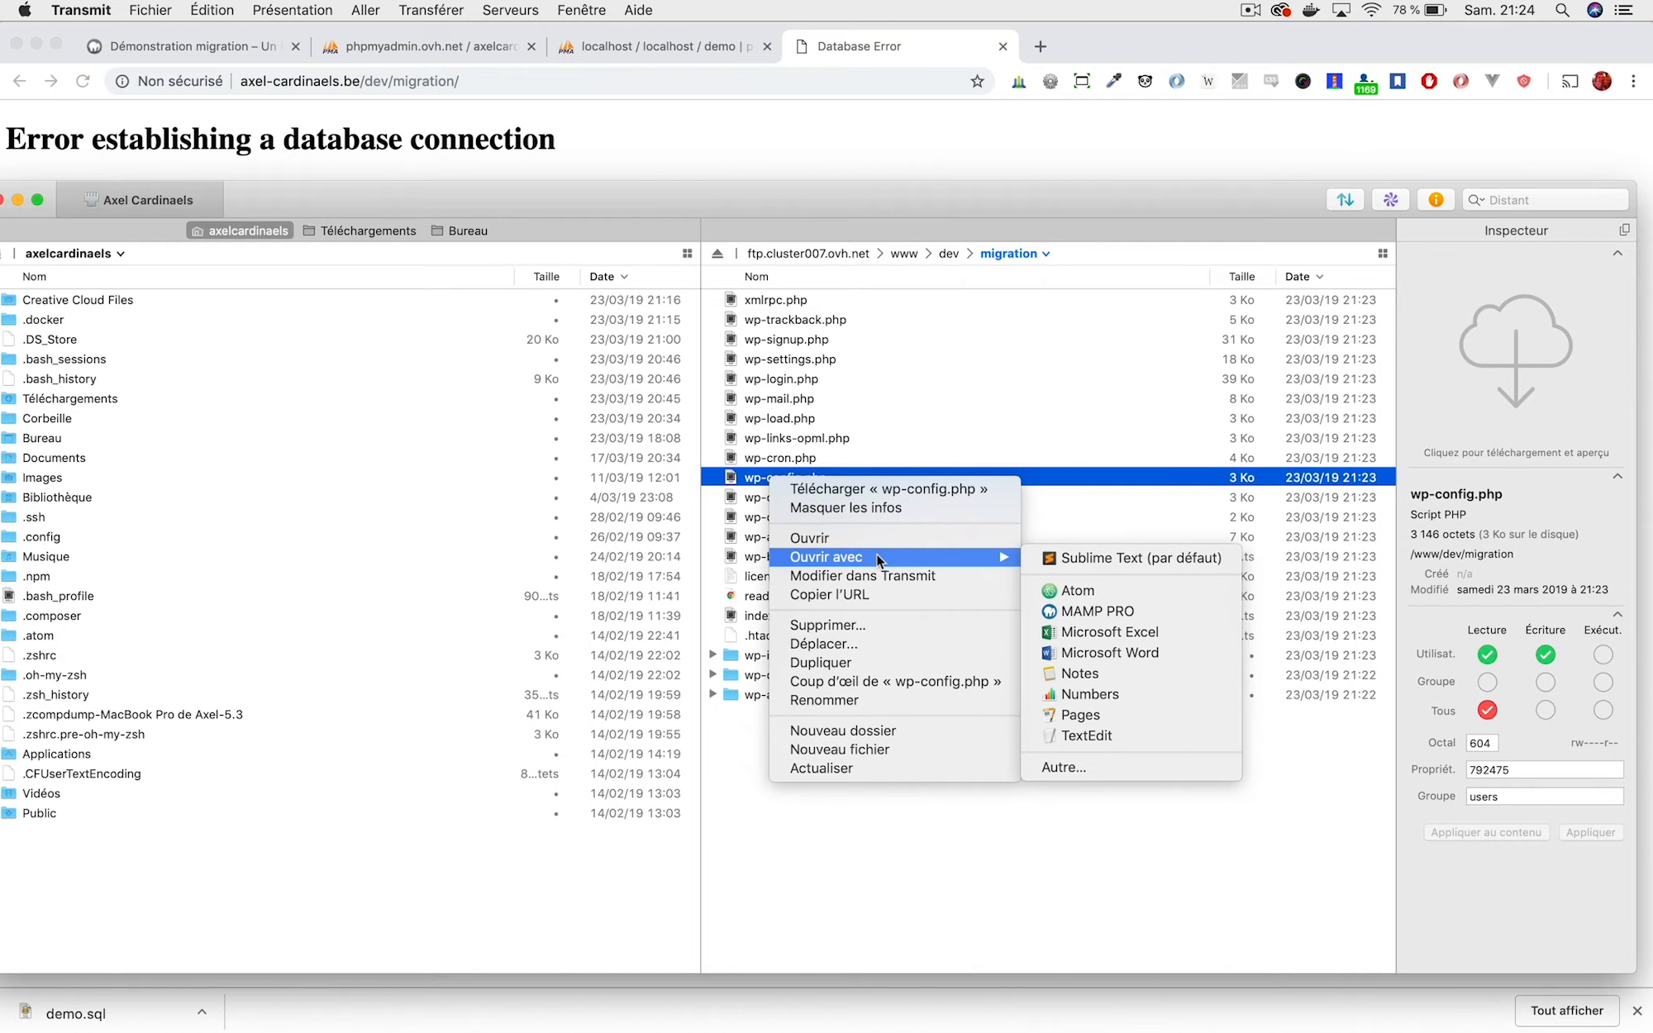
click(1106, 562)
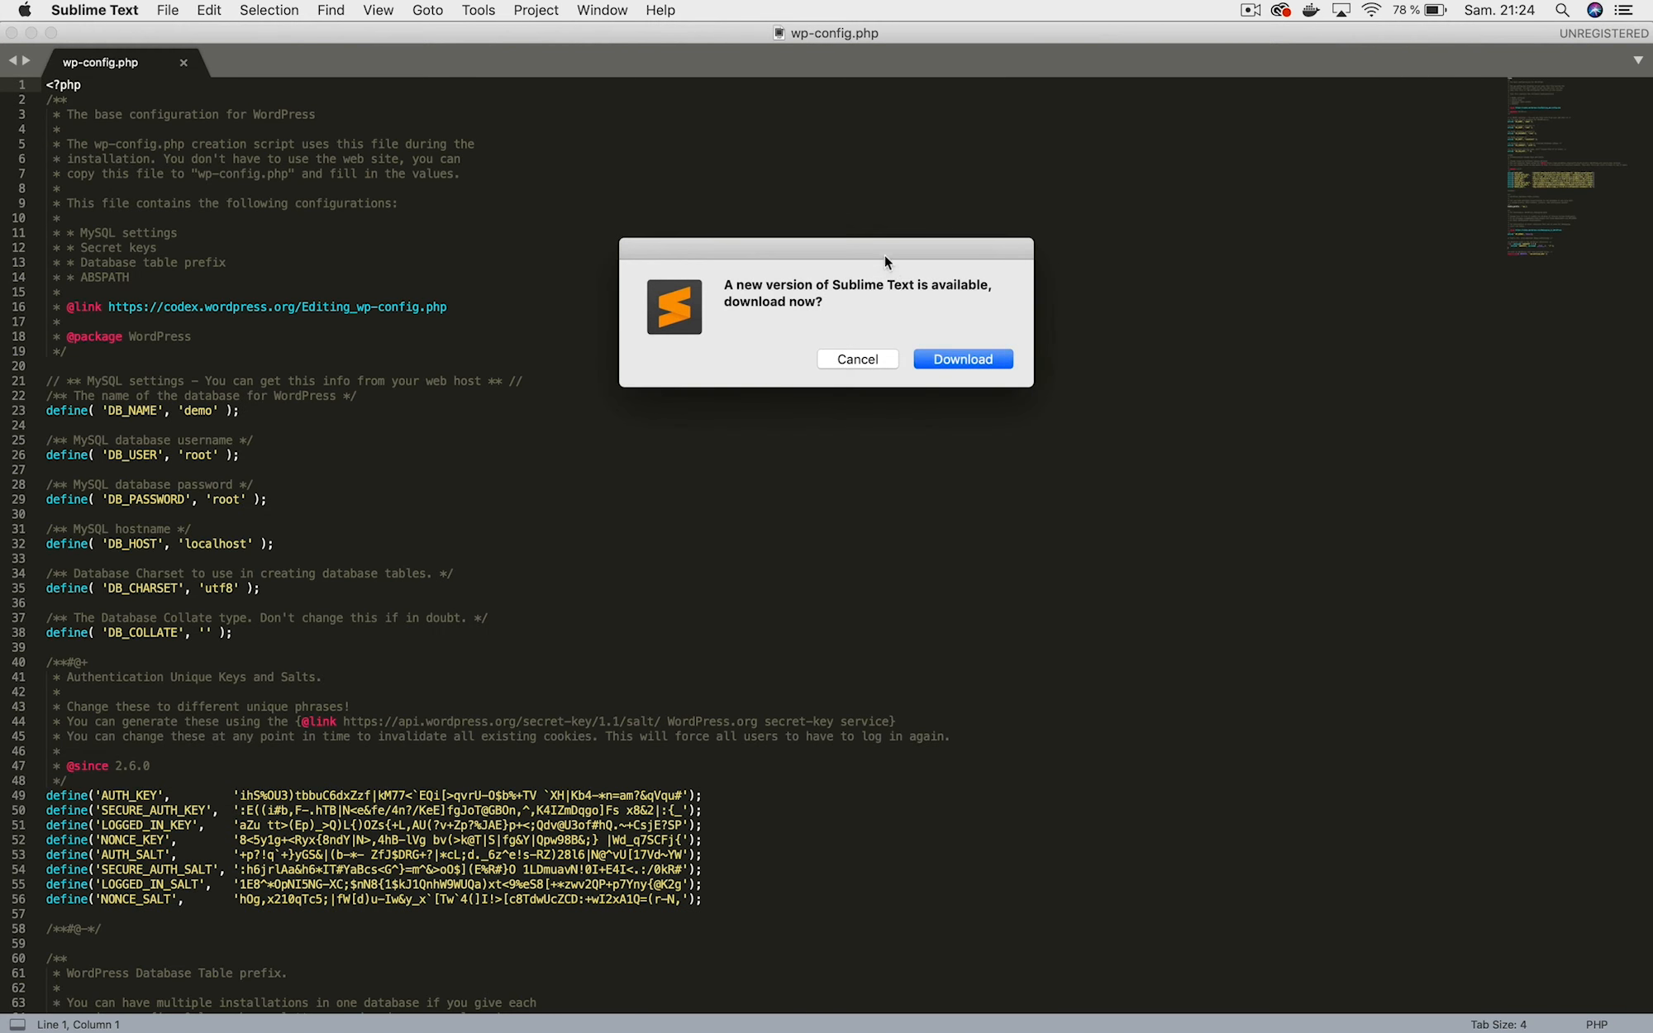
Replace the DB_NAME value demo with the online database name copied from Notes.
click(852, 360)
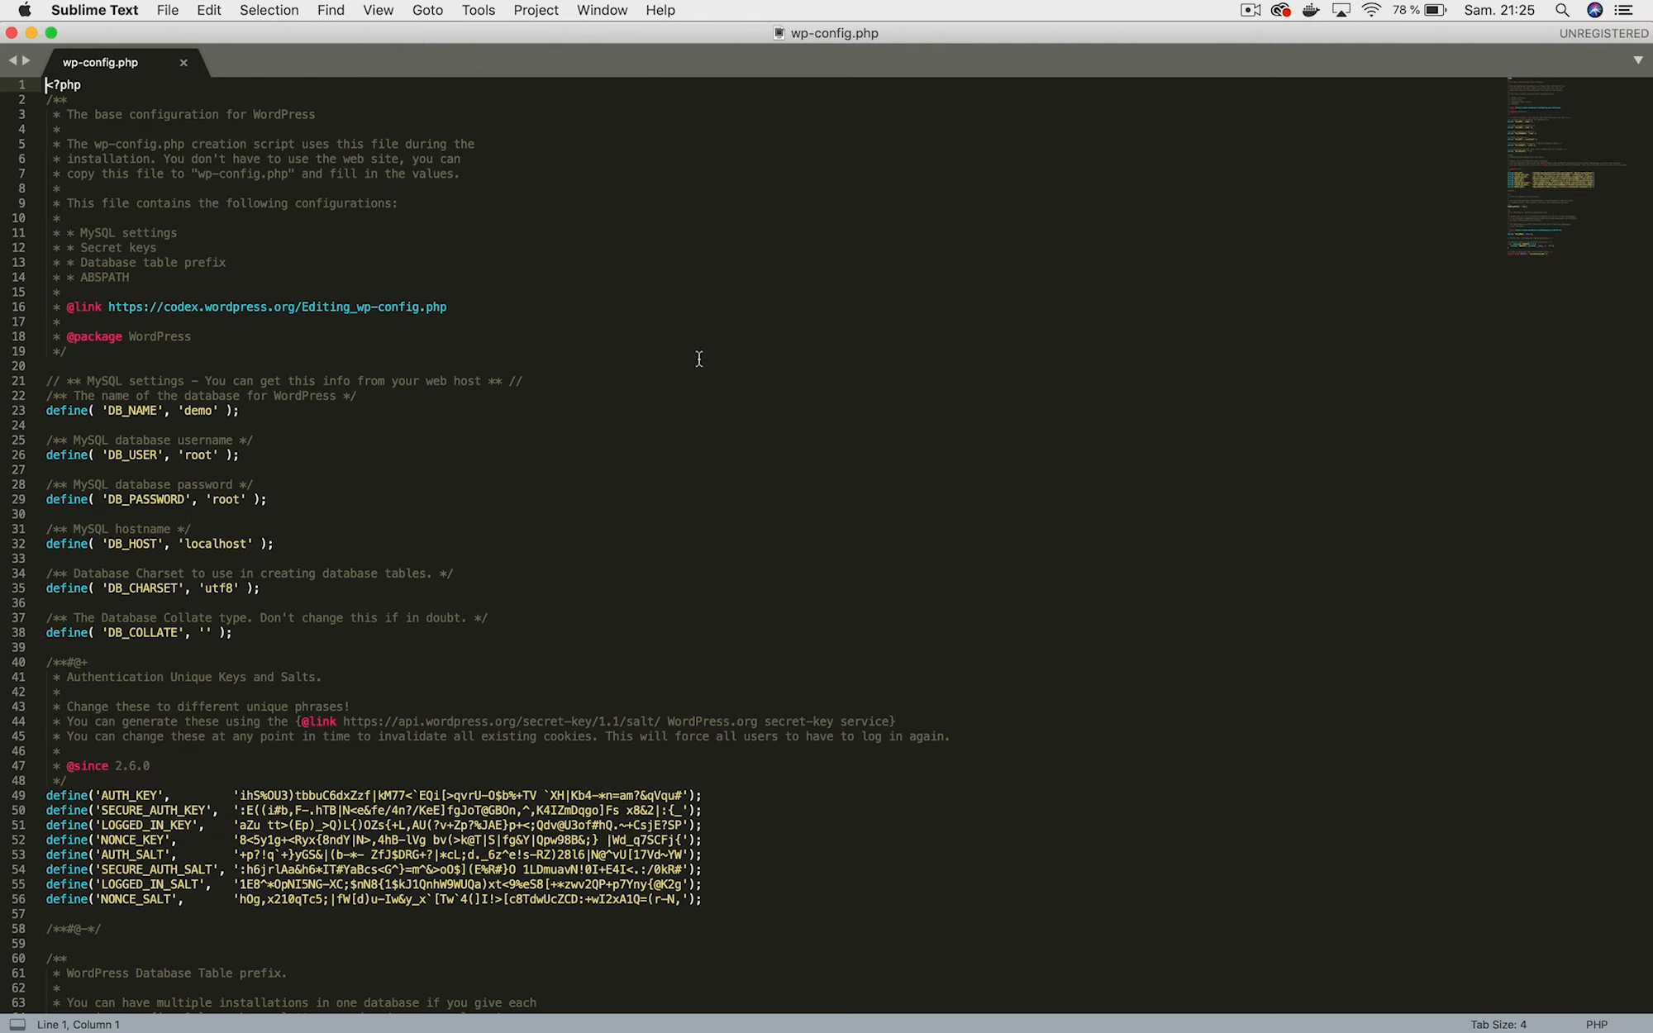
scroll(589, 368, down, 3)
scroll(590, 369, up, 3)
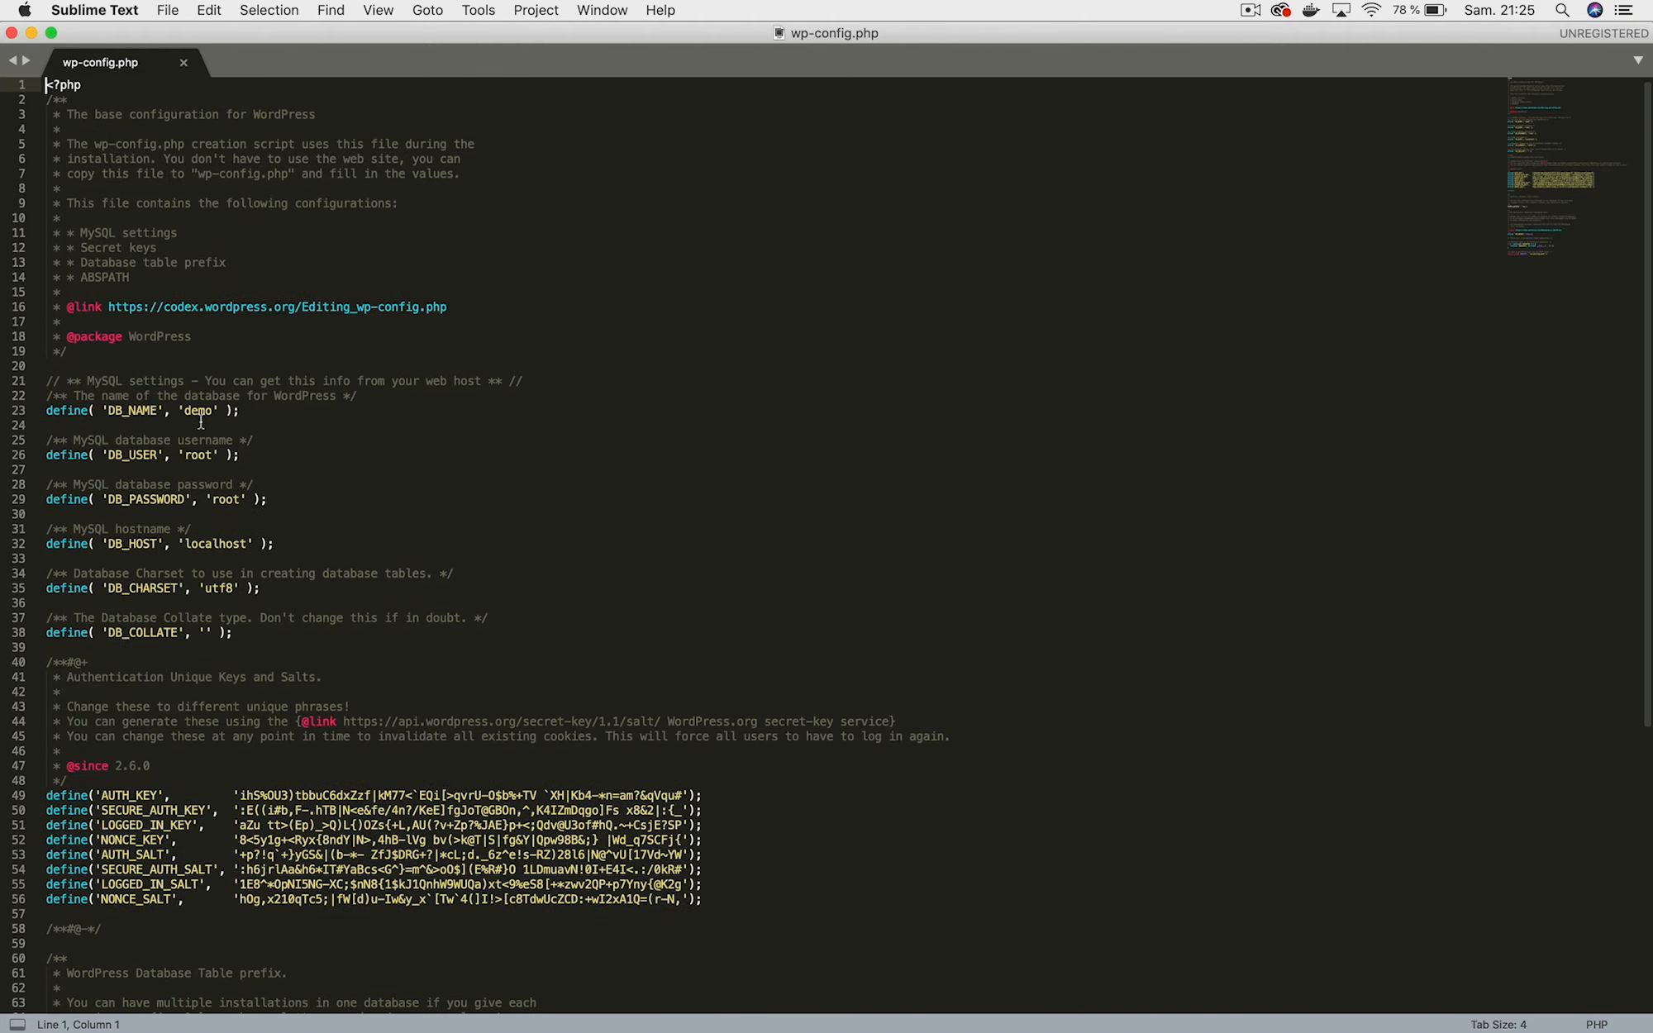
scroll(201, 421, down, 2)
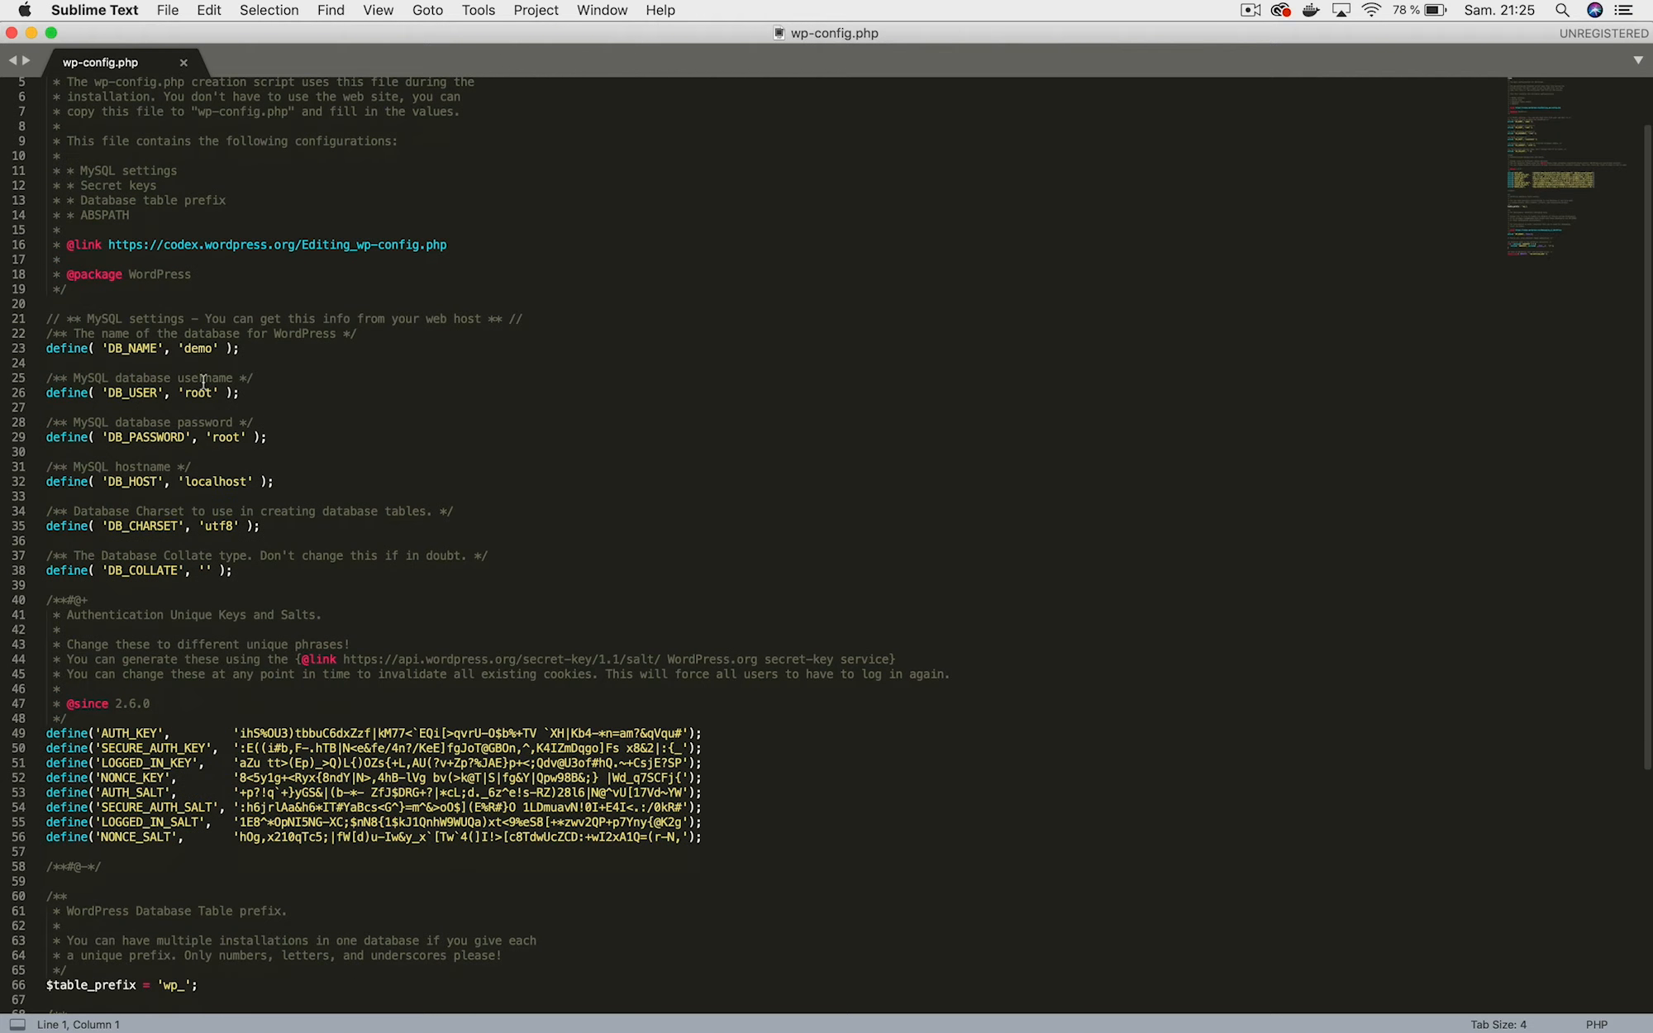
scroll(198, 350, up, 2)
mouse_move(237, 1017)
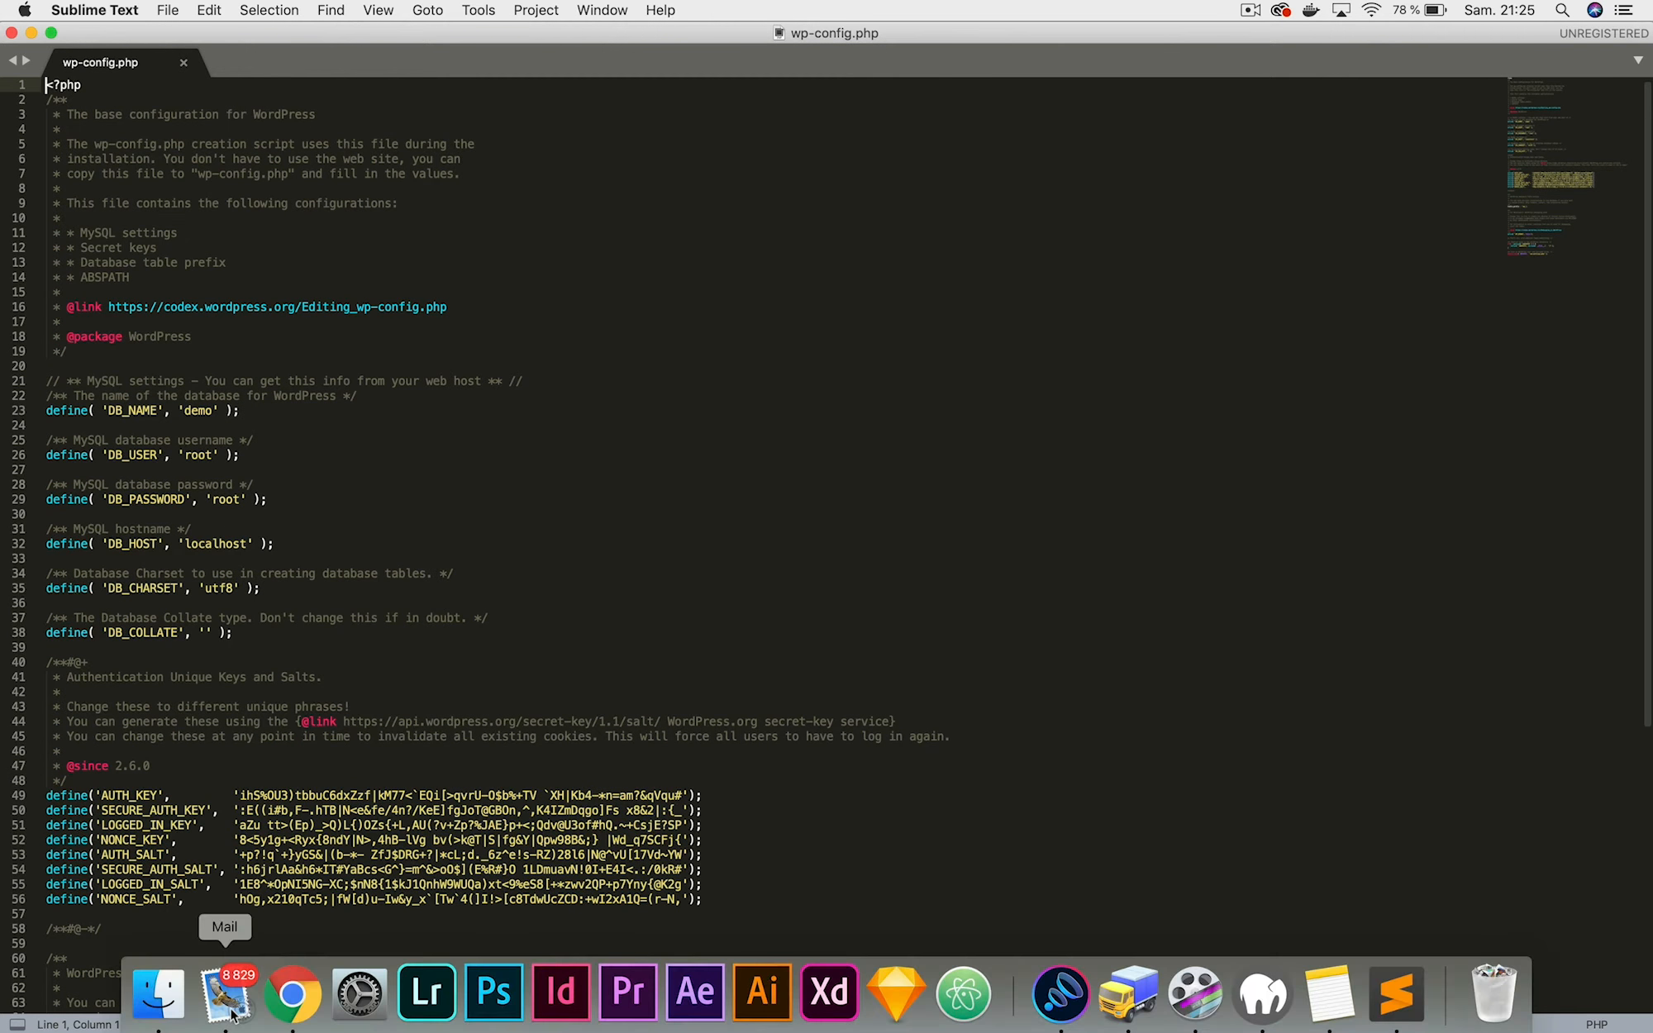
click(1328, 996)
drag(1055, 424, 907, 420)
key(super+c)
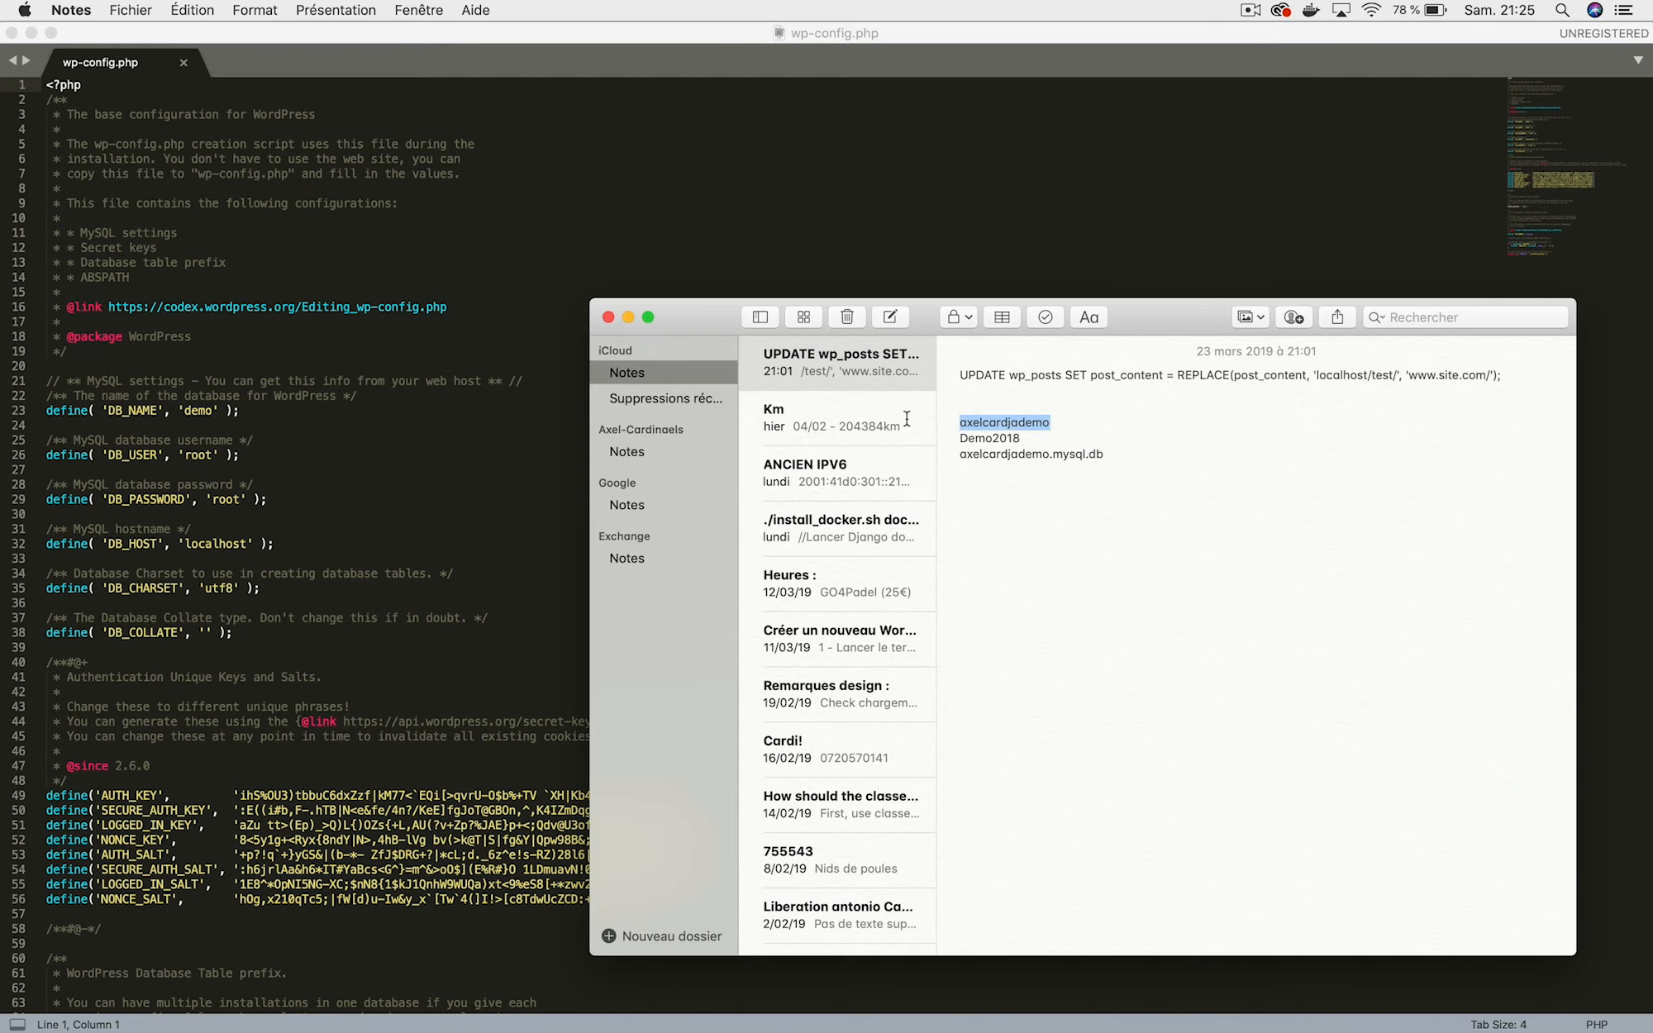
key(super+Tab)
double_click(208, 411)
key(BackSpace)
key(super+v)
Replace DB_USER root with the online user name and enter the hosted database password.
double_click(211, 455)
text(r)
key(BackSpace)
key(super+v)
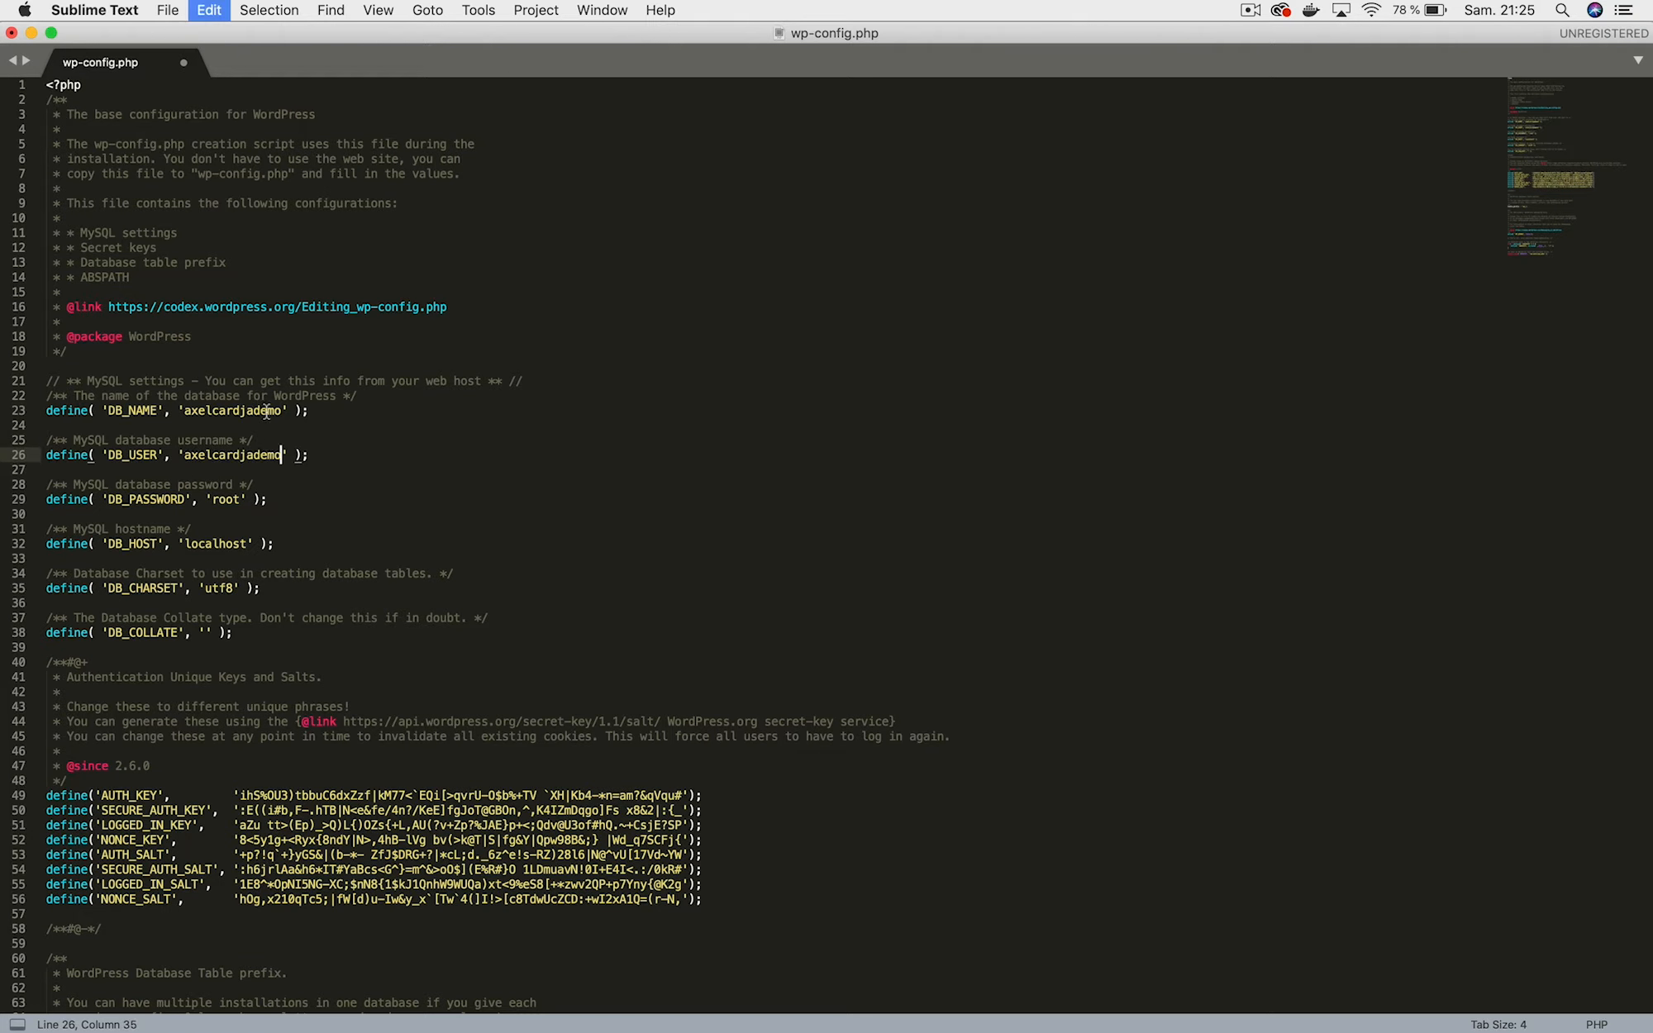
click(239, 499)
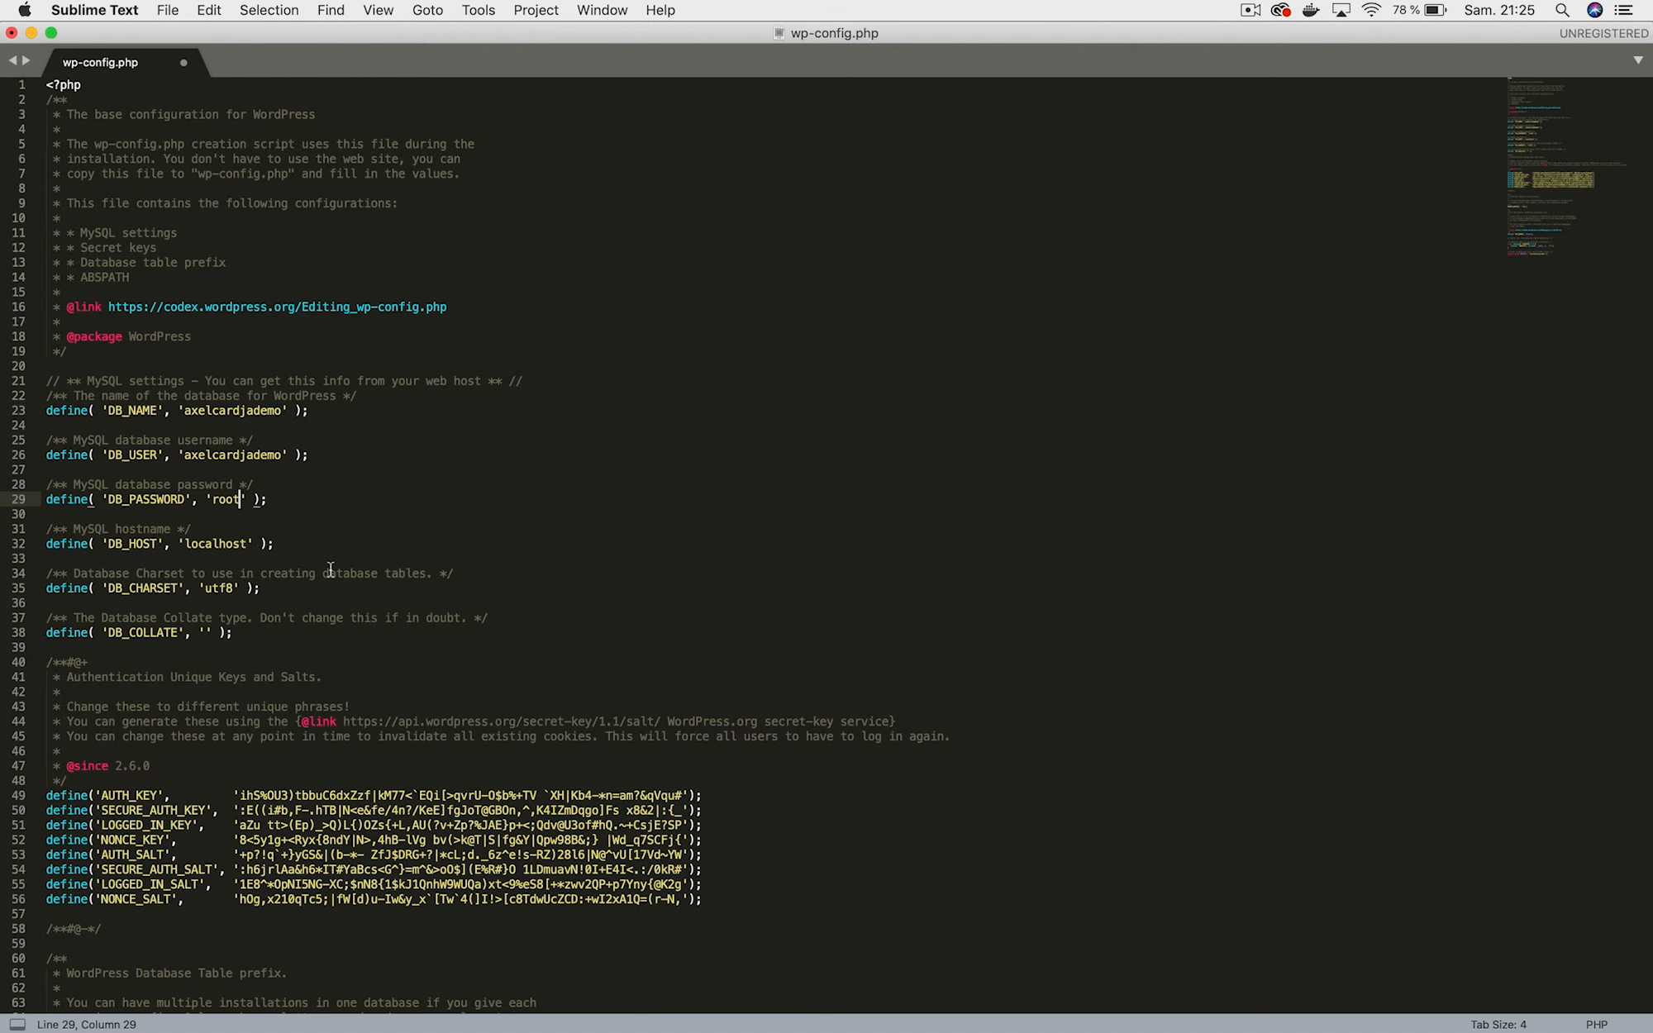
key(BackSpace)
key(BackSpace)
key(BackSpace)
key(BackSpace)
click(317, 471)
click(239, 440)
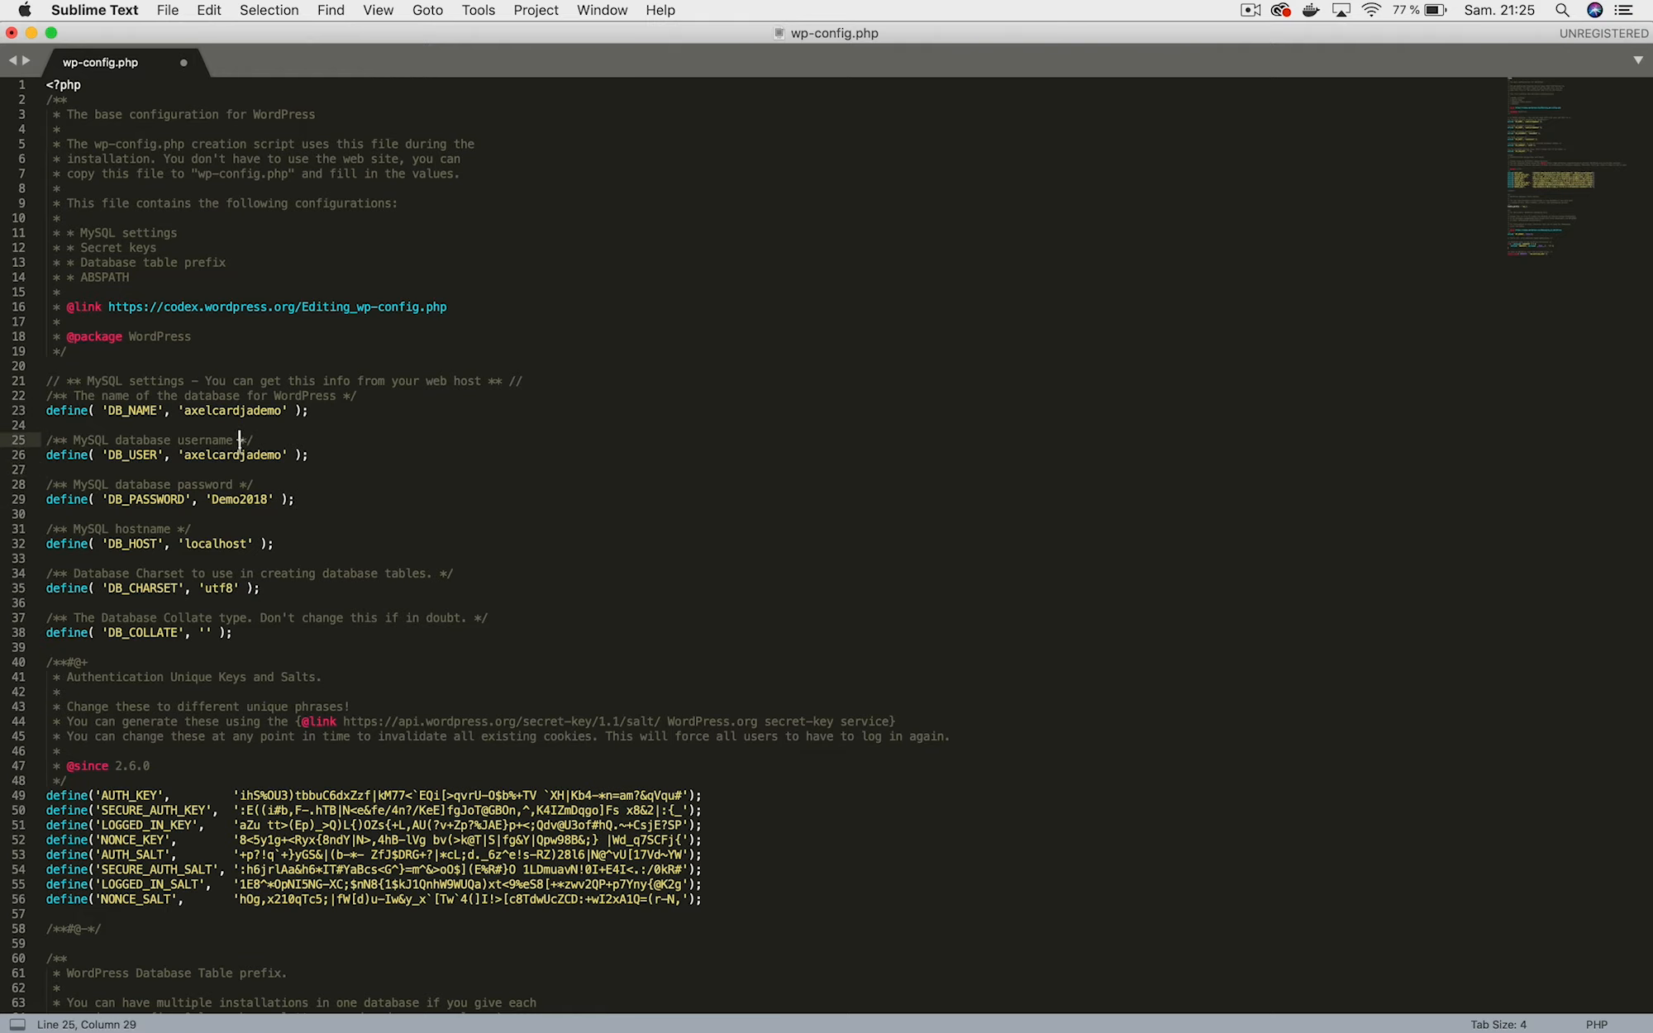
Replace DB_HOST localhost with the hosted .mysql.db host and save wp-config.php.
click(249, 539)
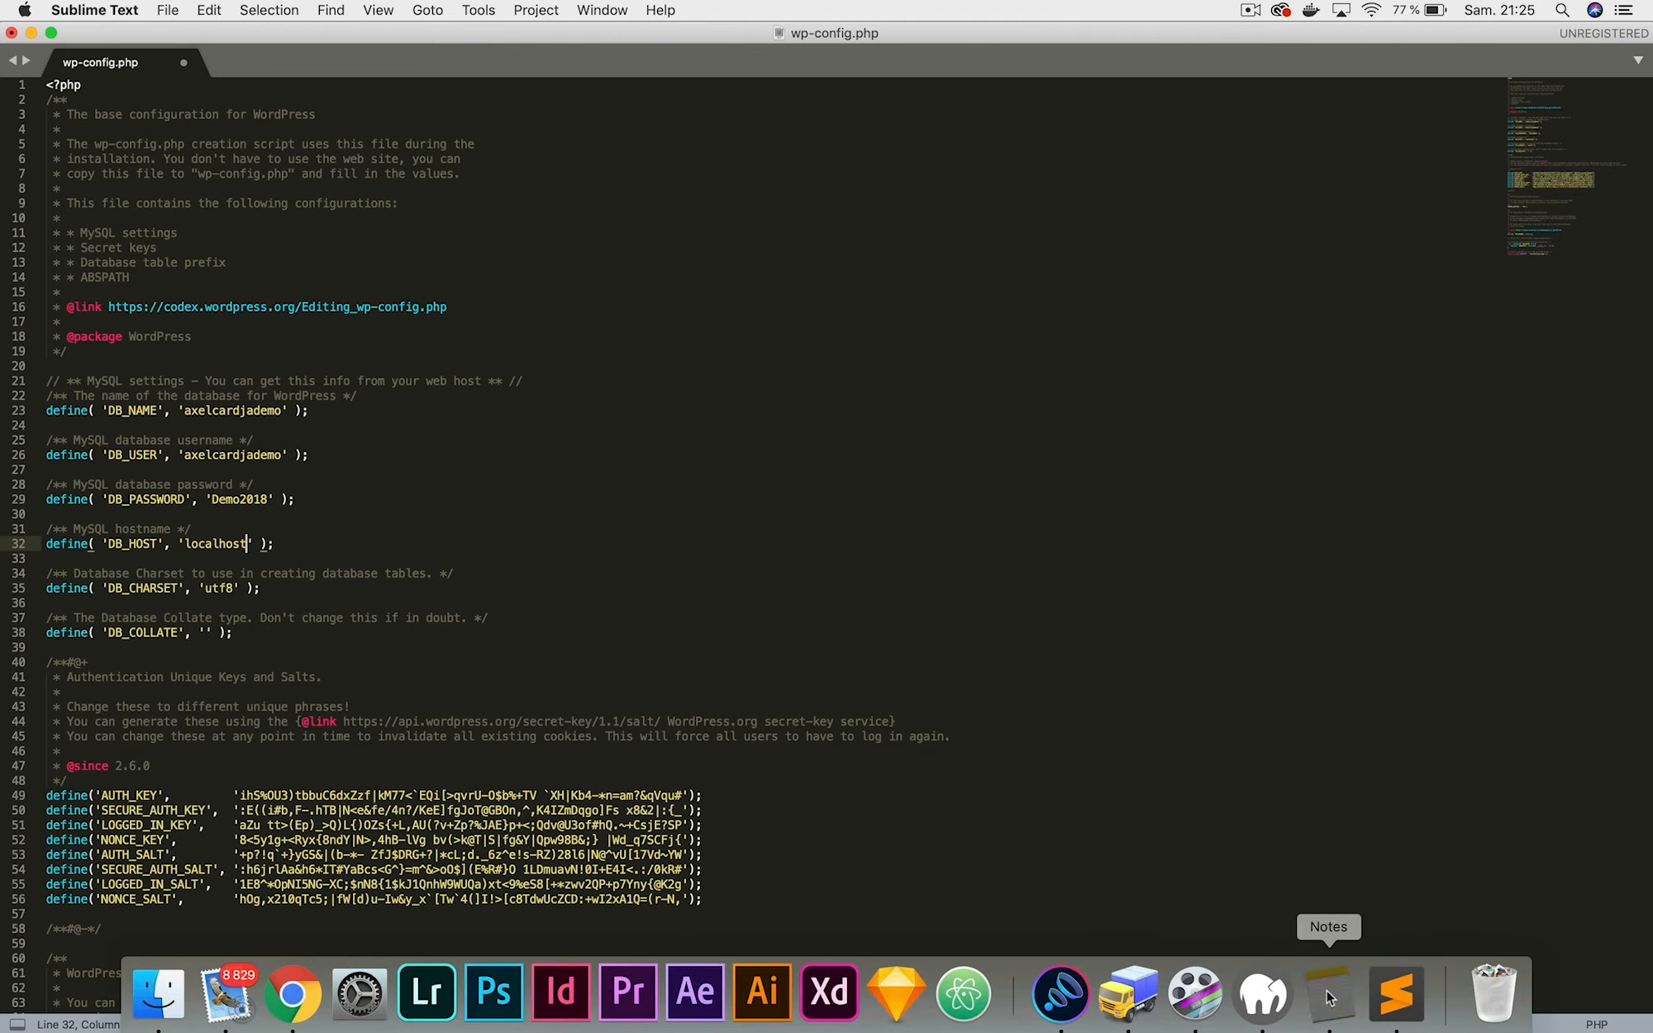
click(1328, 992)
drag(1107, 454, 862, 447)
key(super+c)
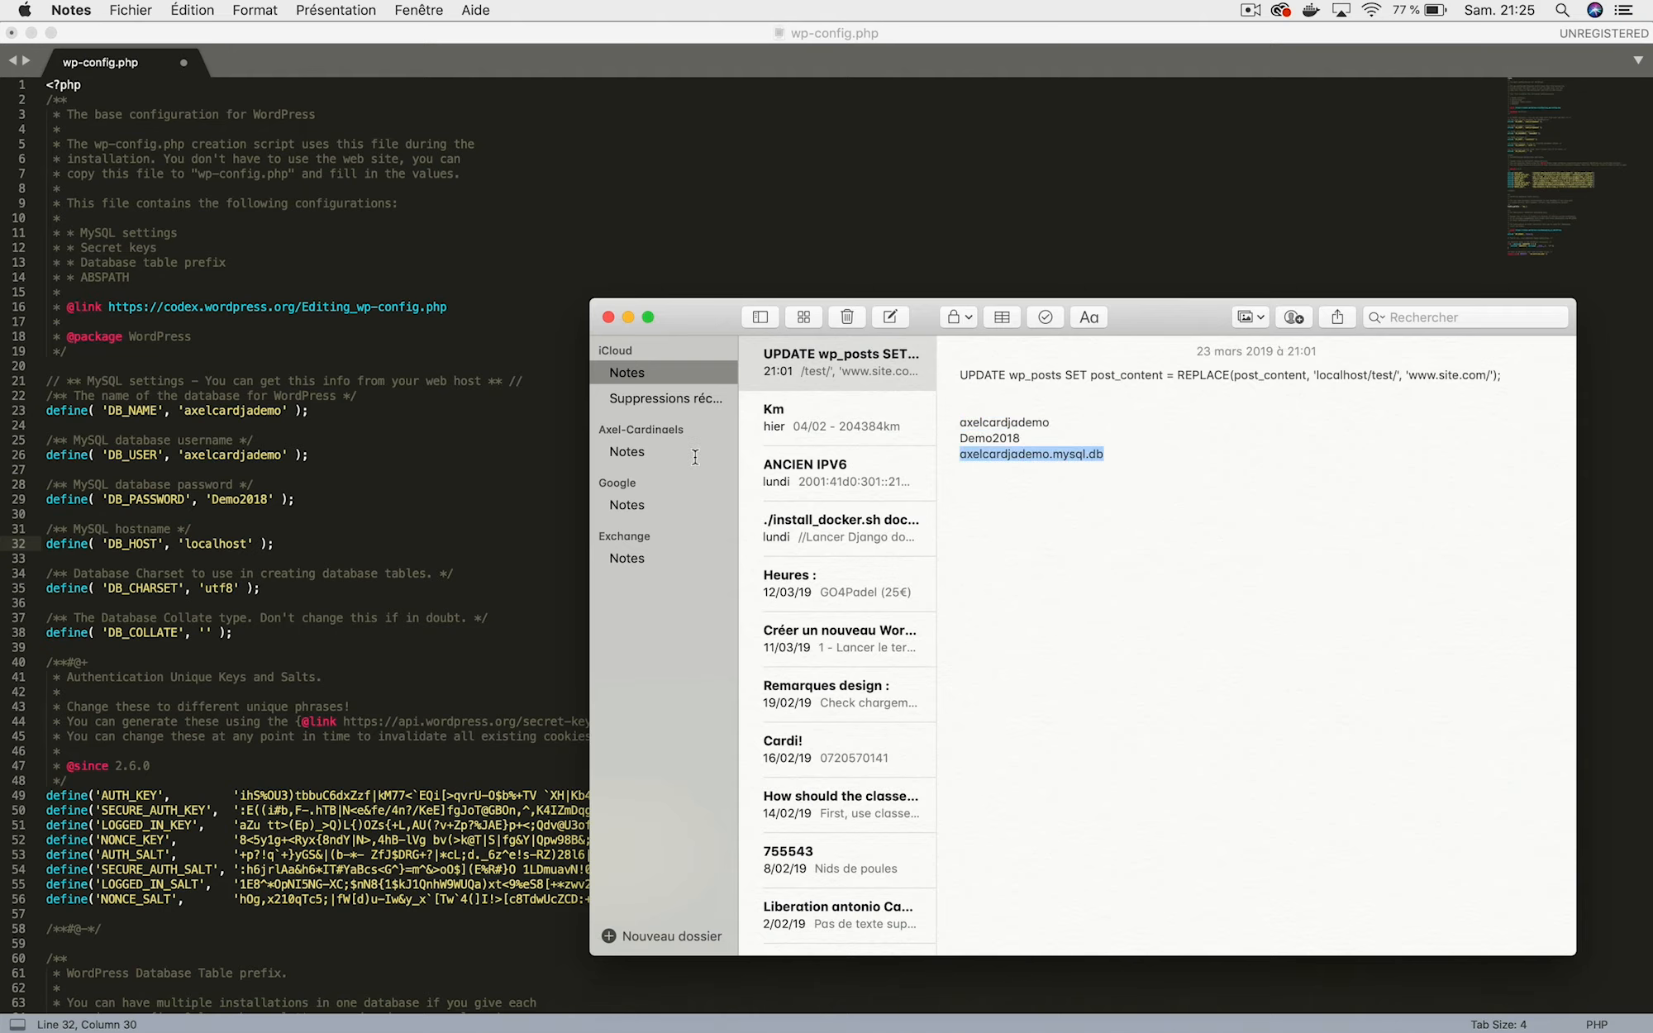
click(248, 543)
key(BackSpace)
key(BackSpace)
key(BackSpace)
key(BackSpace)
key(BackSpace)
key(BackSpace)
key(BackSpace)
key(BackSpace)
key(BackSpace)
key(super+v)
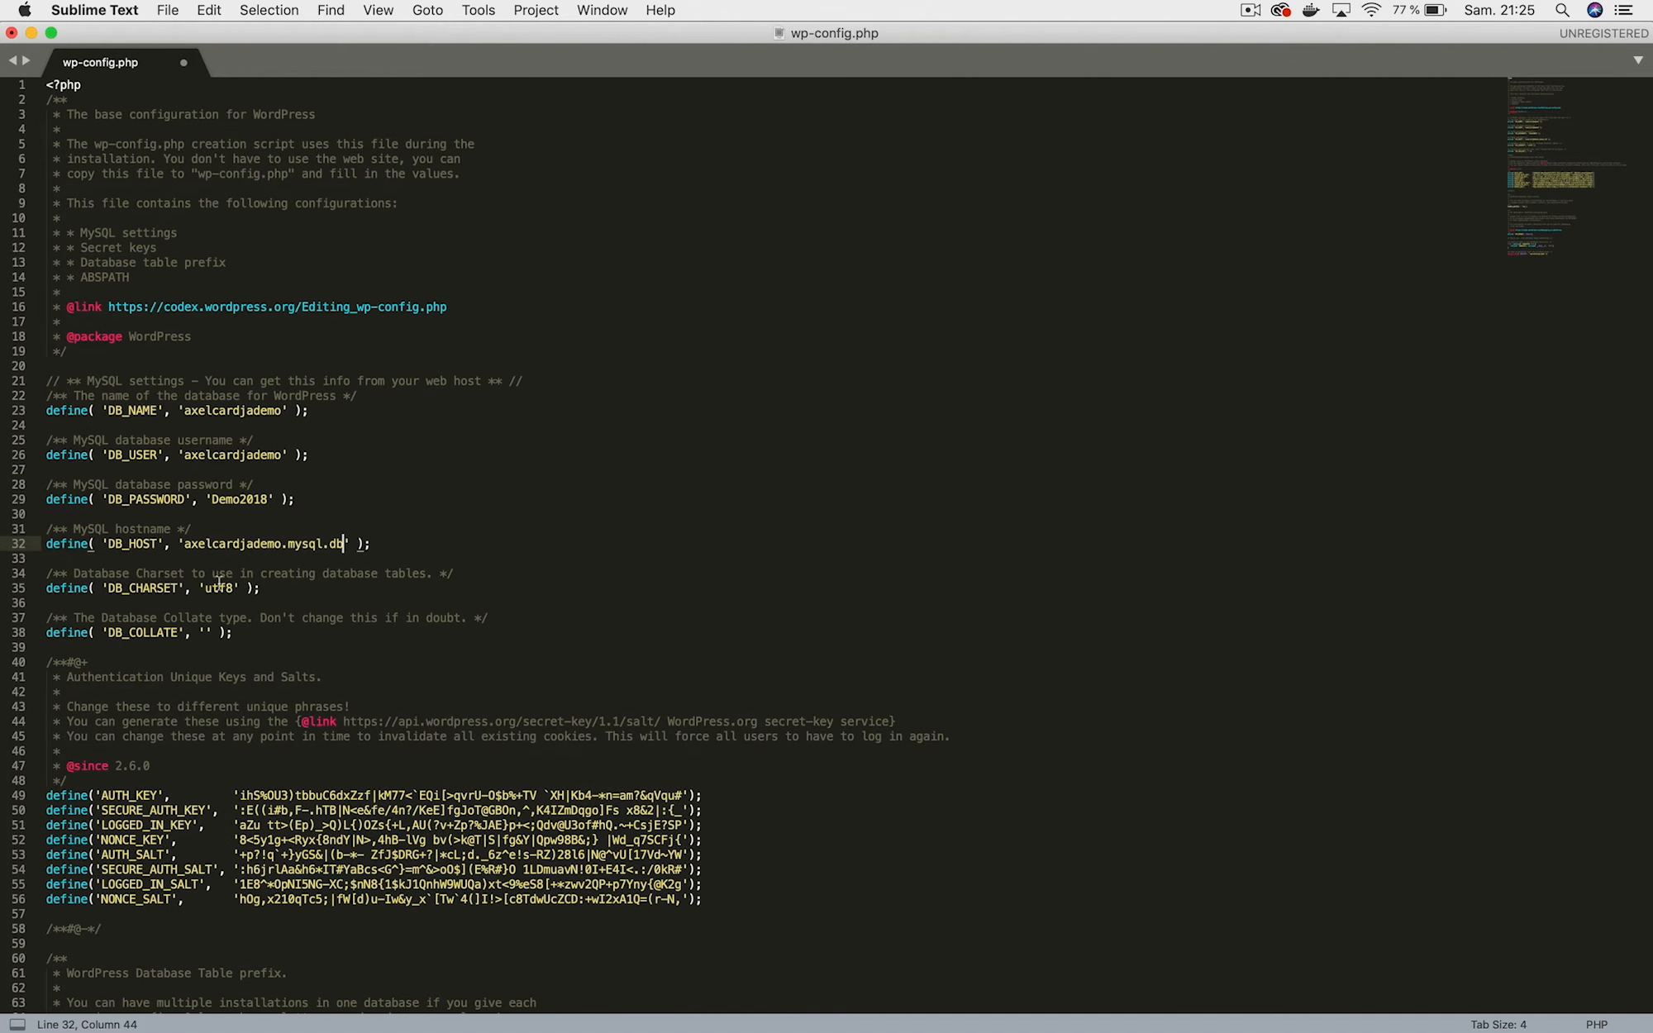
scroll(244, 543, down, 5)
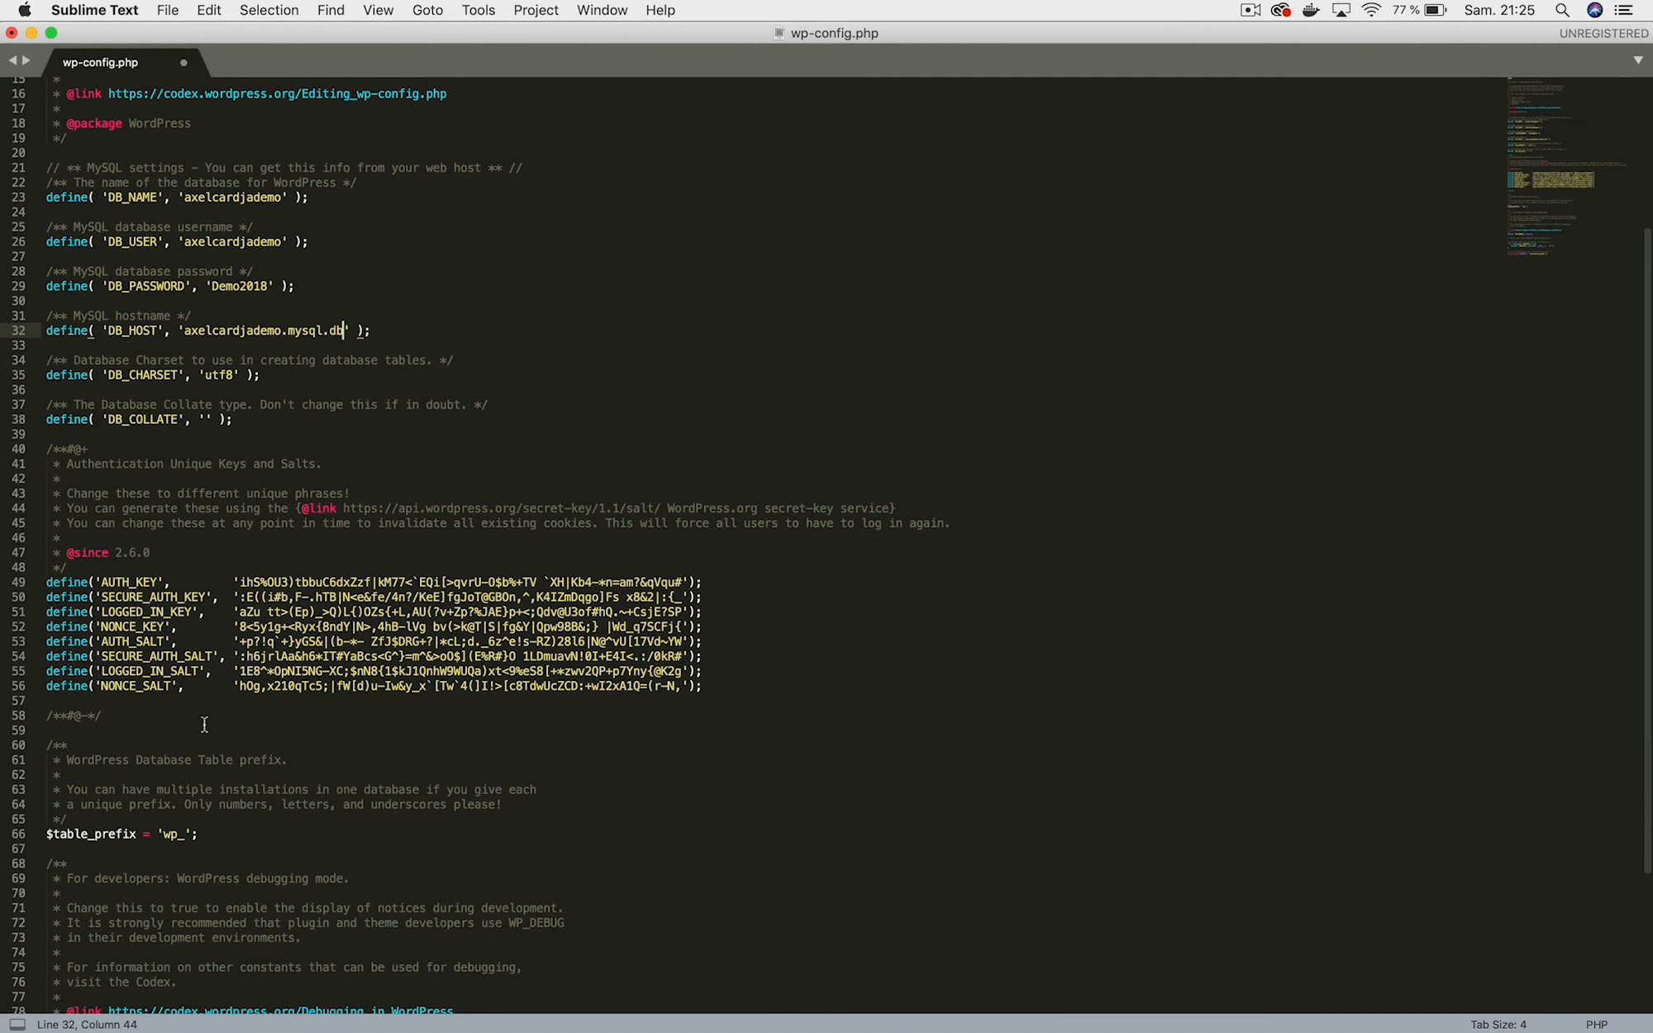
scroll(299, 572, down, 5)
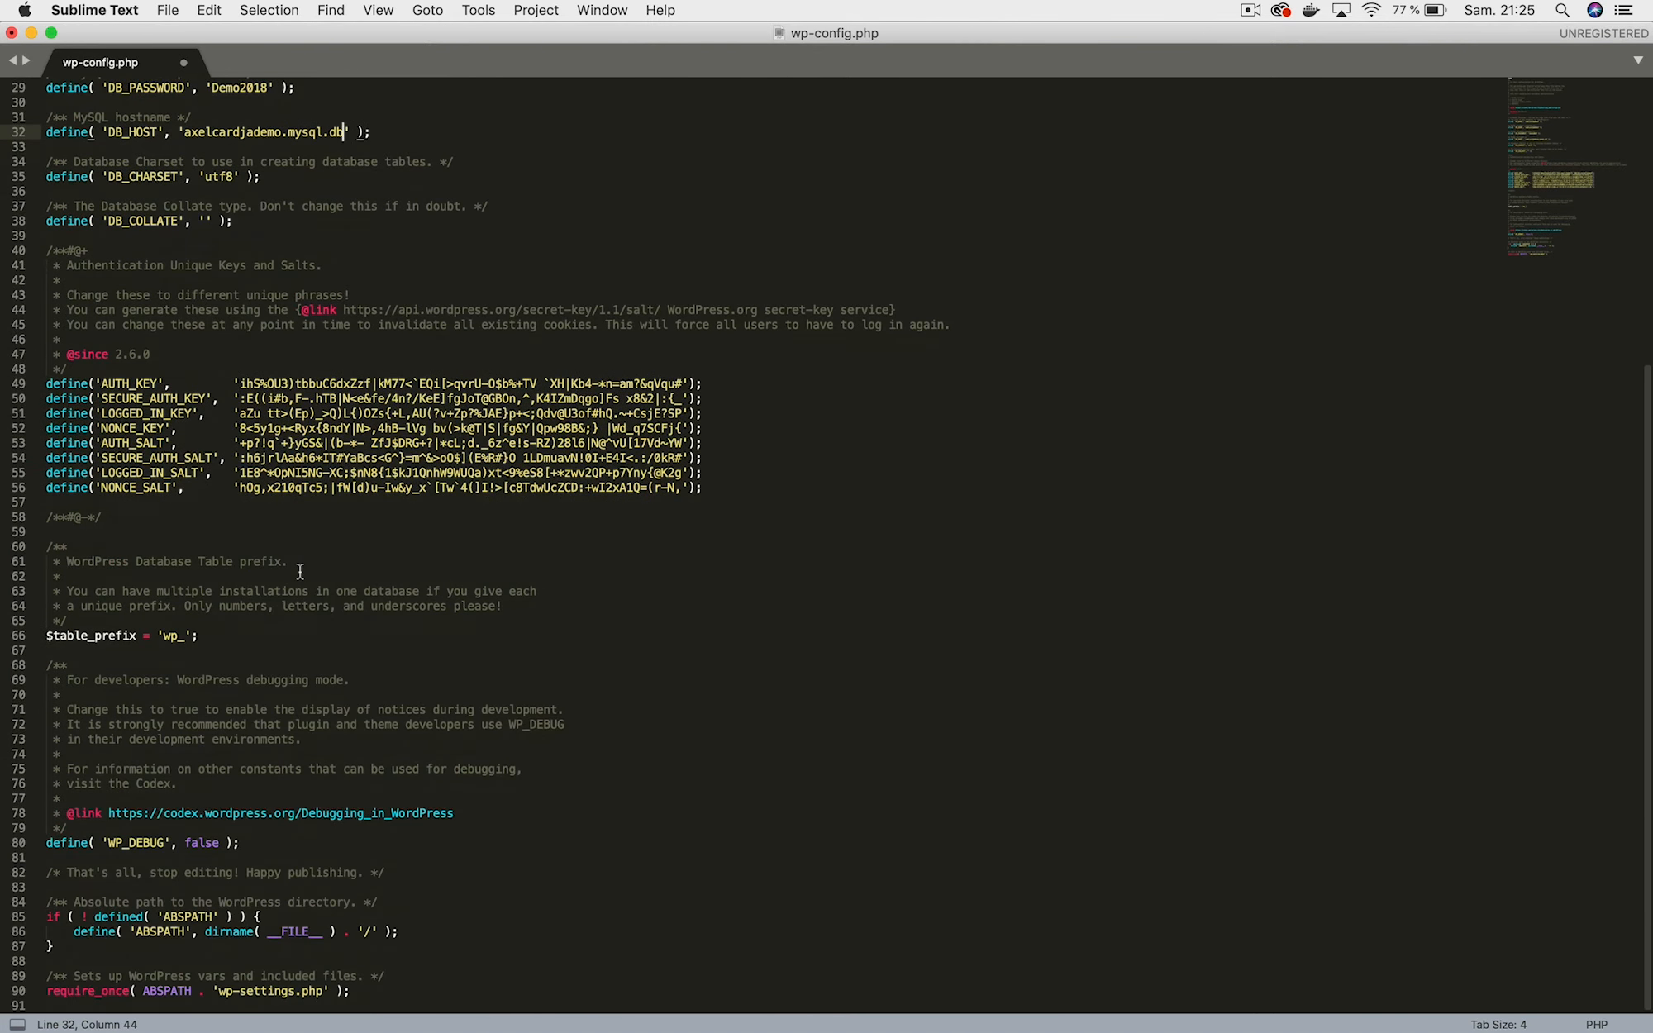
scroll(299, 572, up, 10)
click(339, 457)
key(super+s)
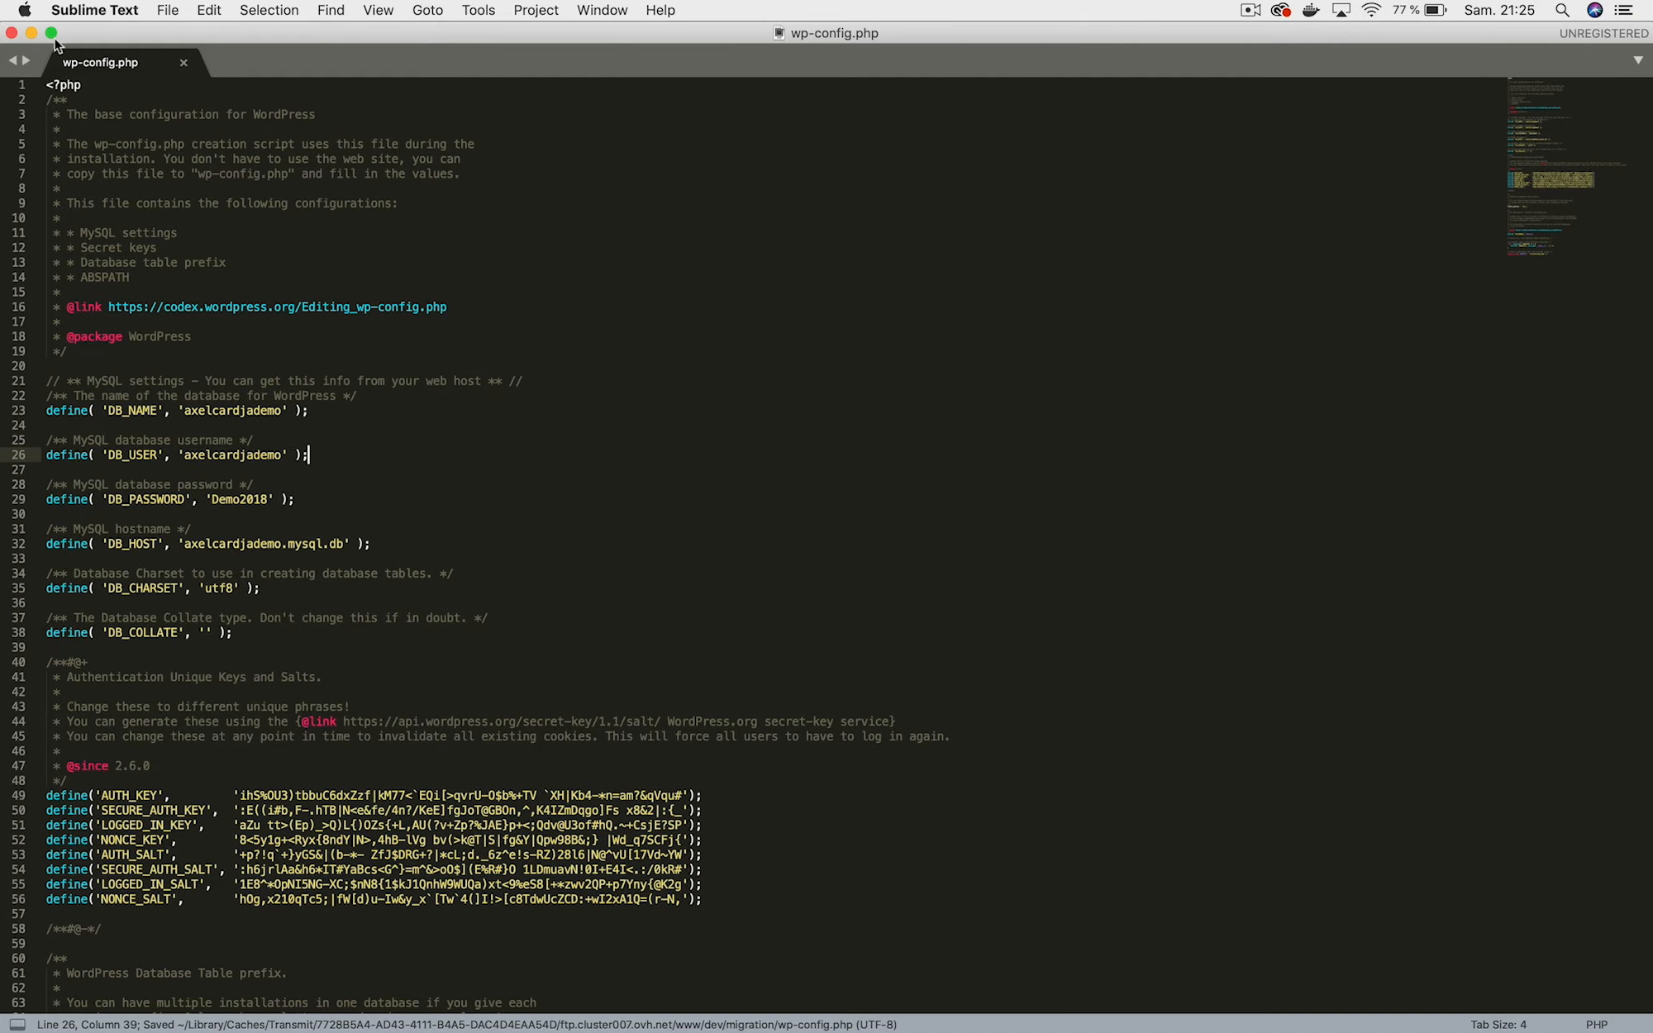
Close Sublime Text and reload axel-cardinaels.be/dev/migration, now showing the theme's page-not-found page.
click(9, 32)
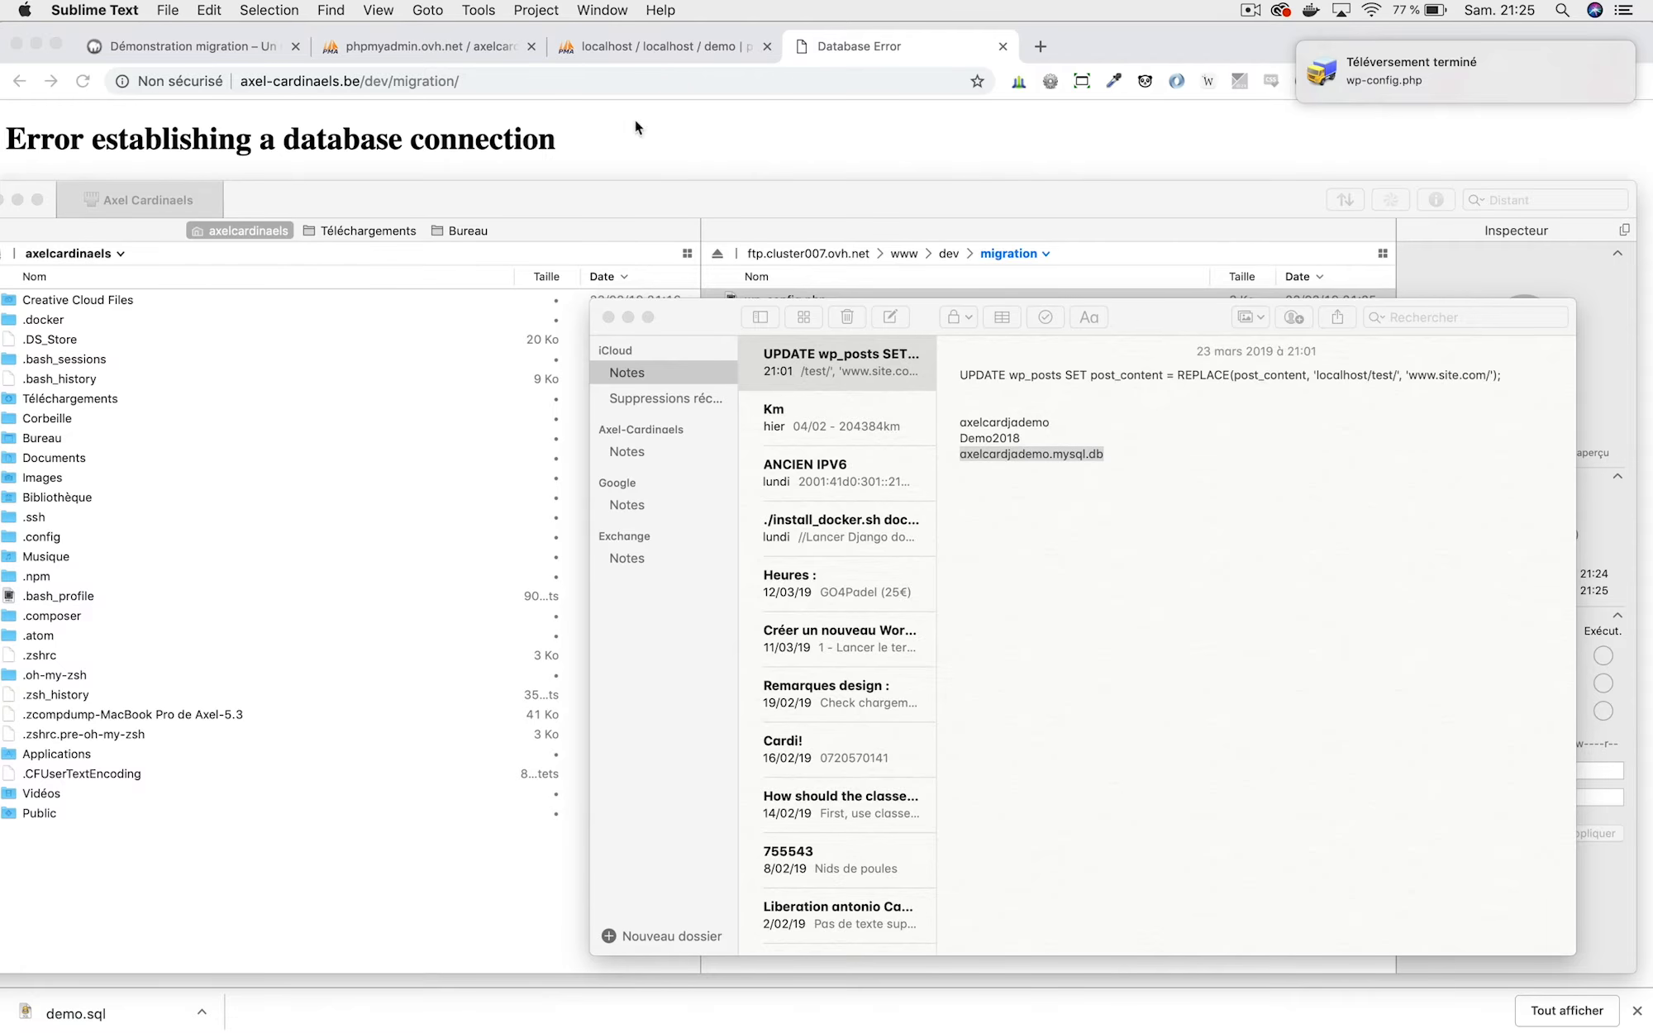
click(687, 37)
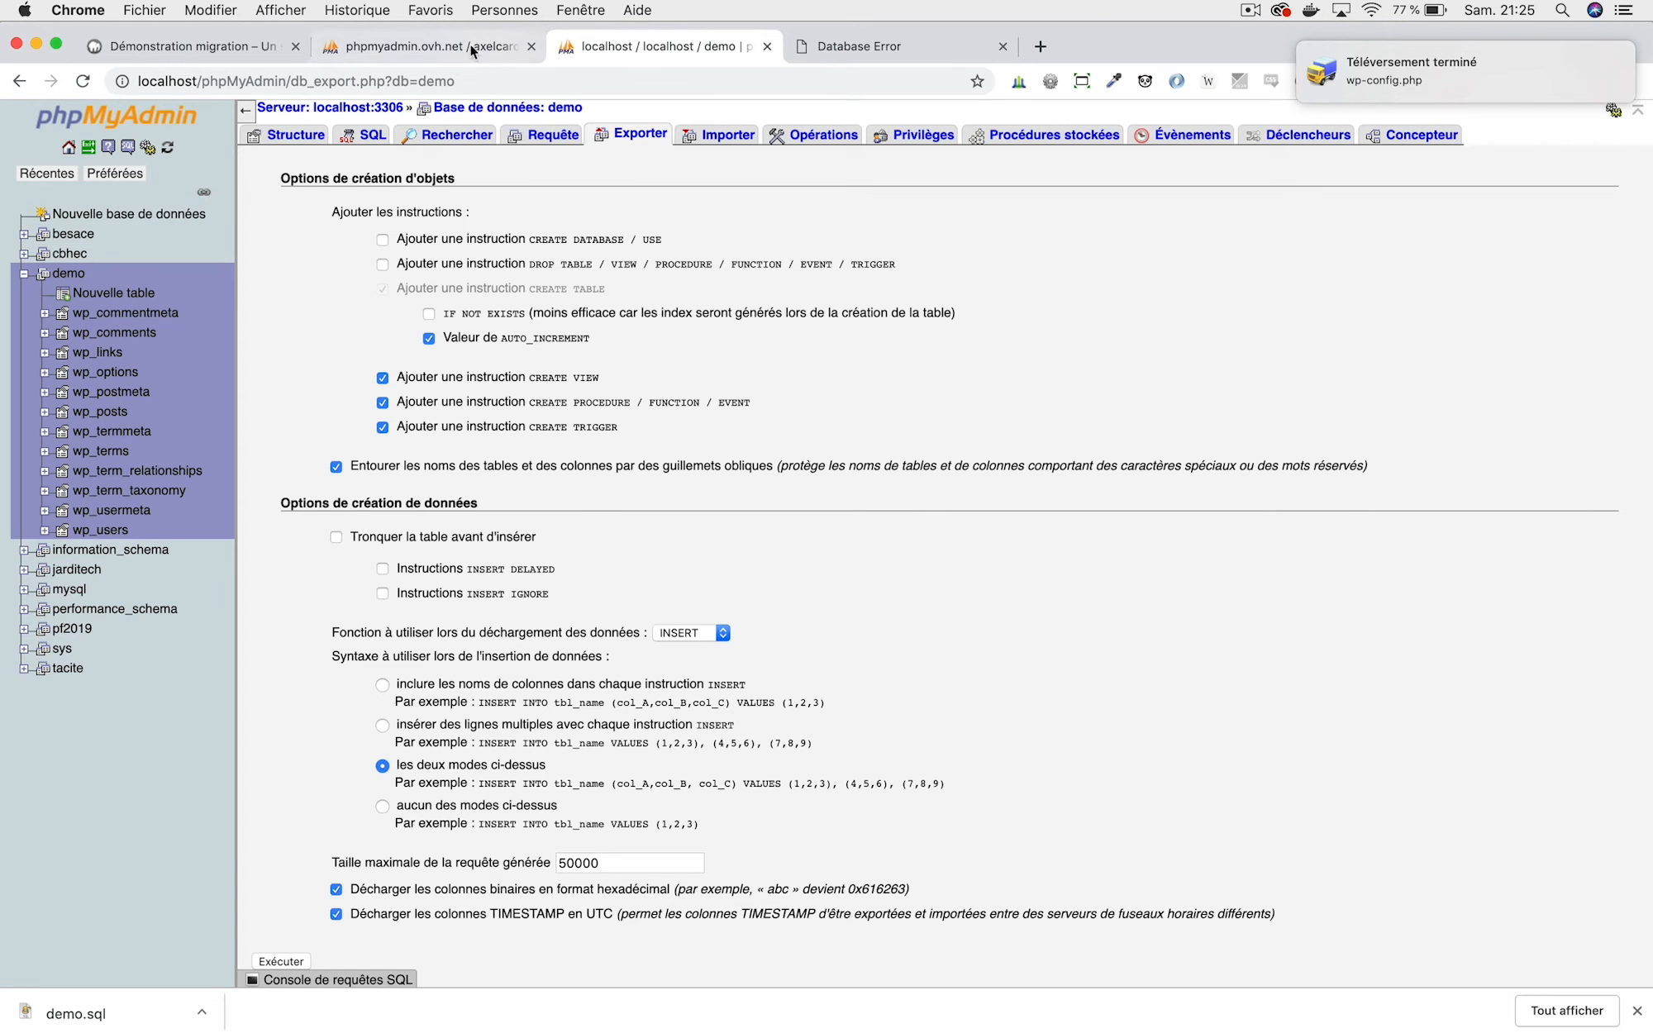
click(913, 47)
key(super+r)
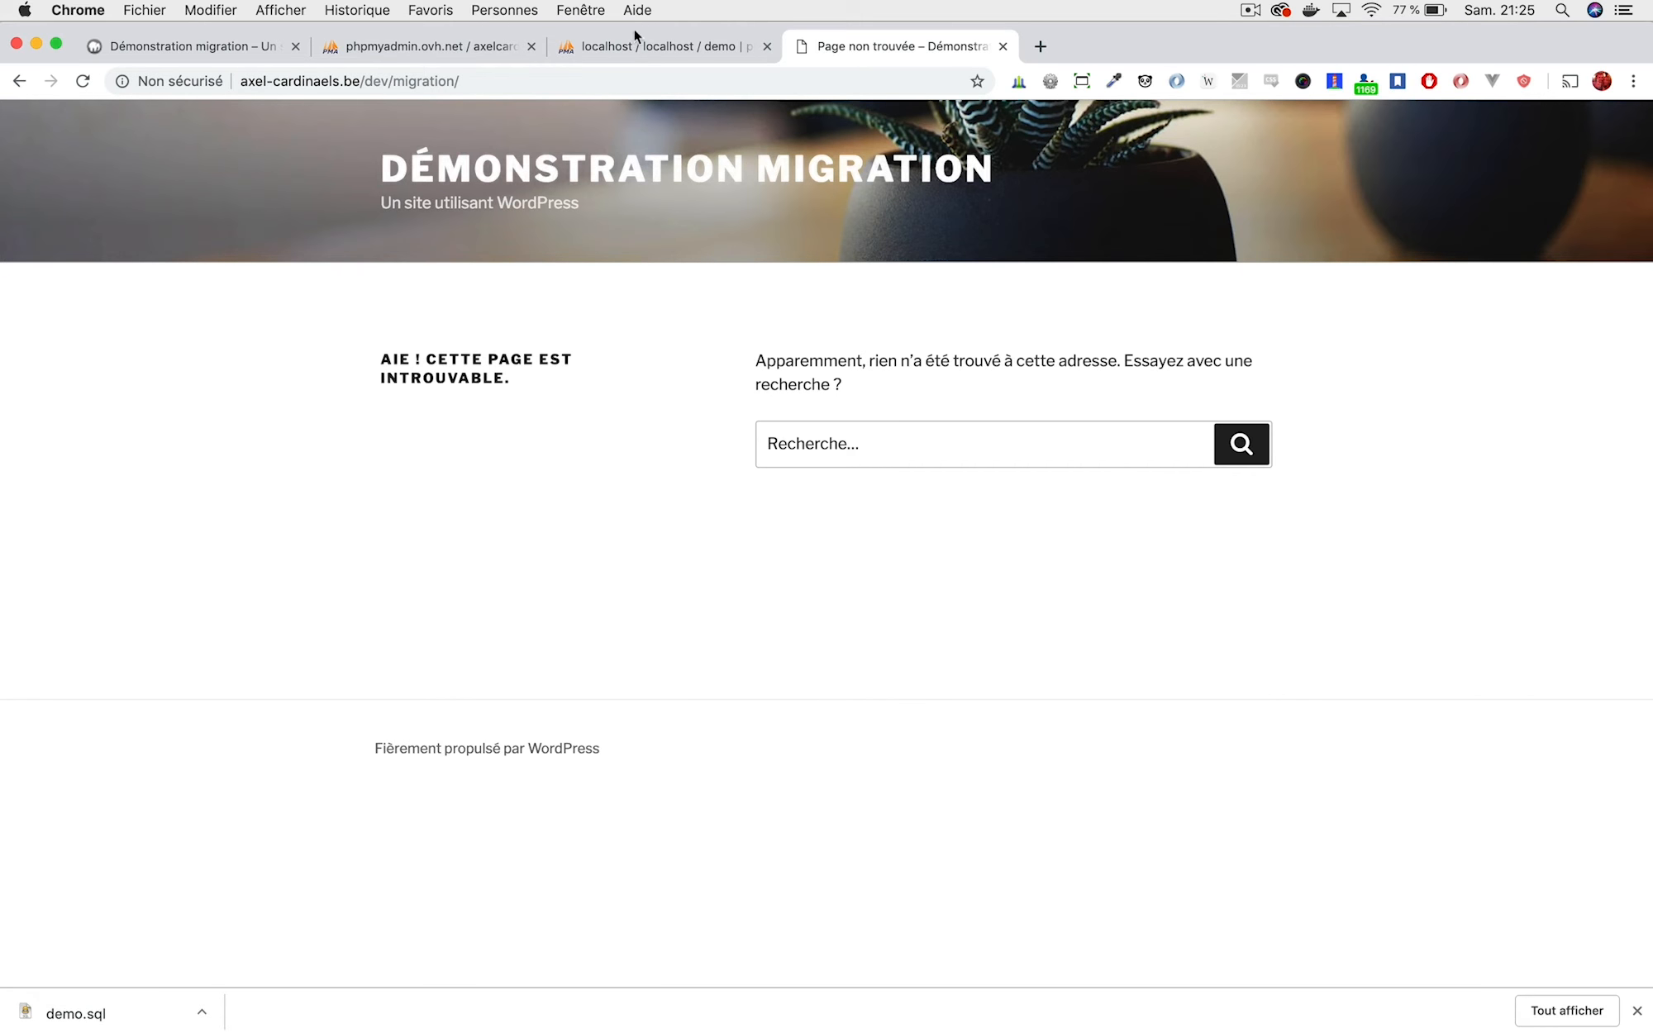
click(615, 54)
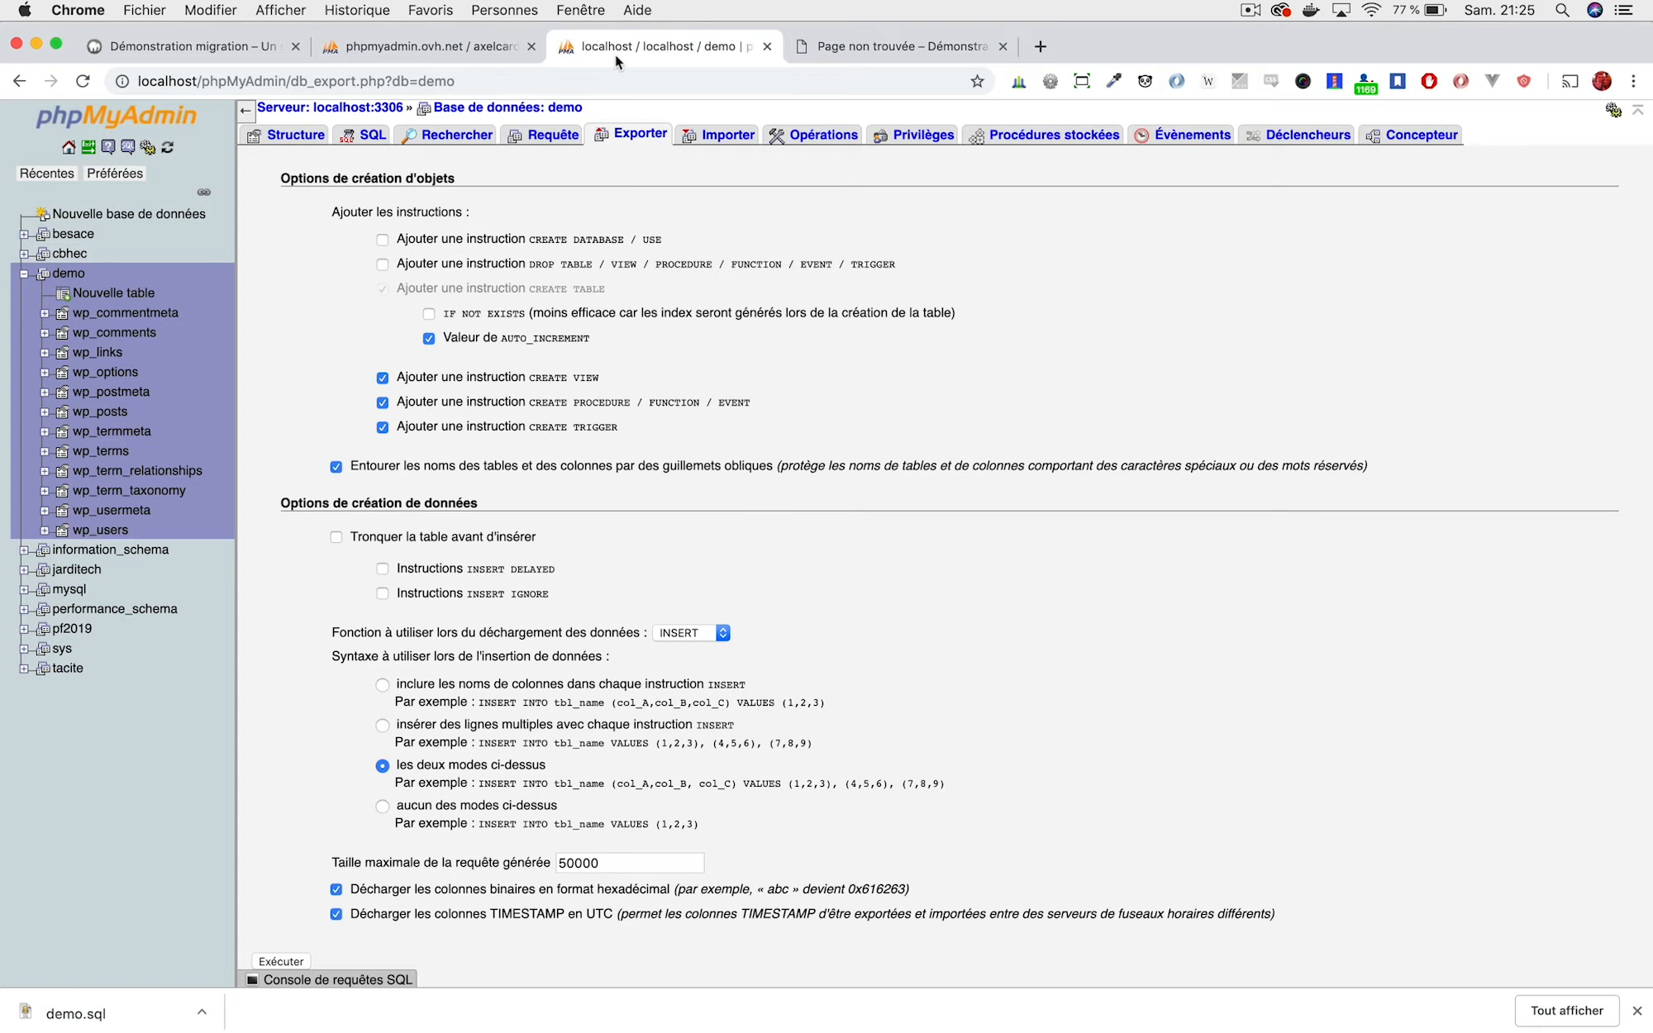
click(445, 44)
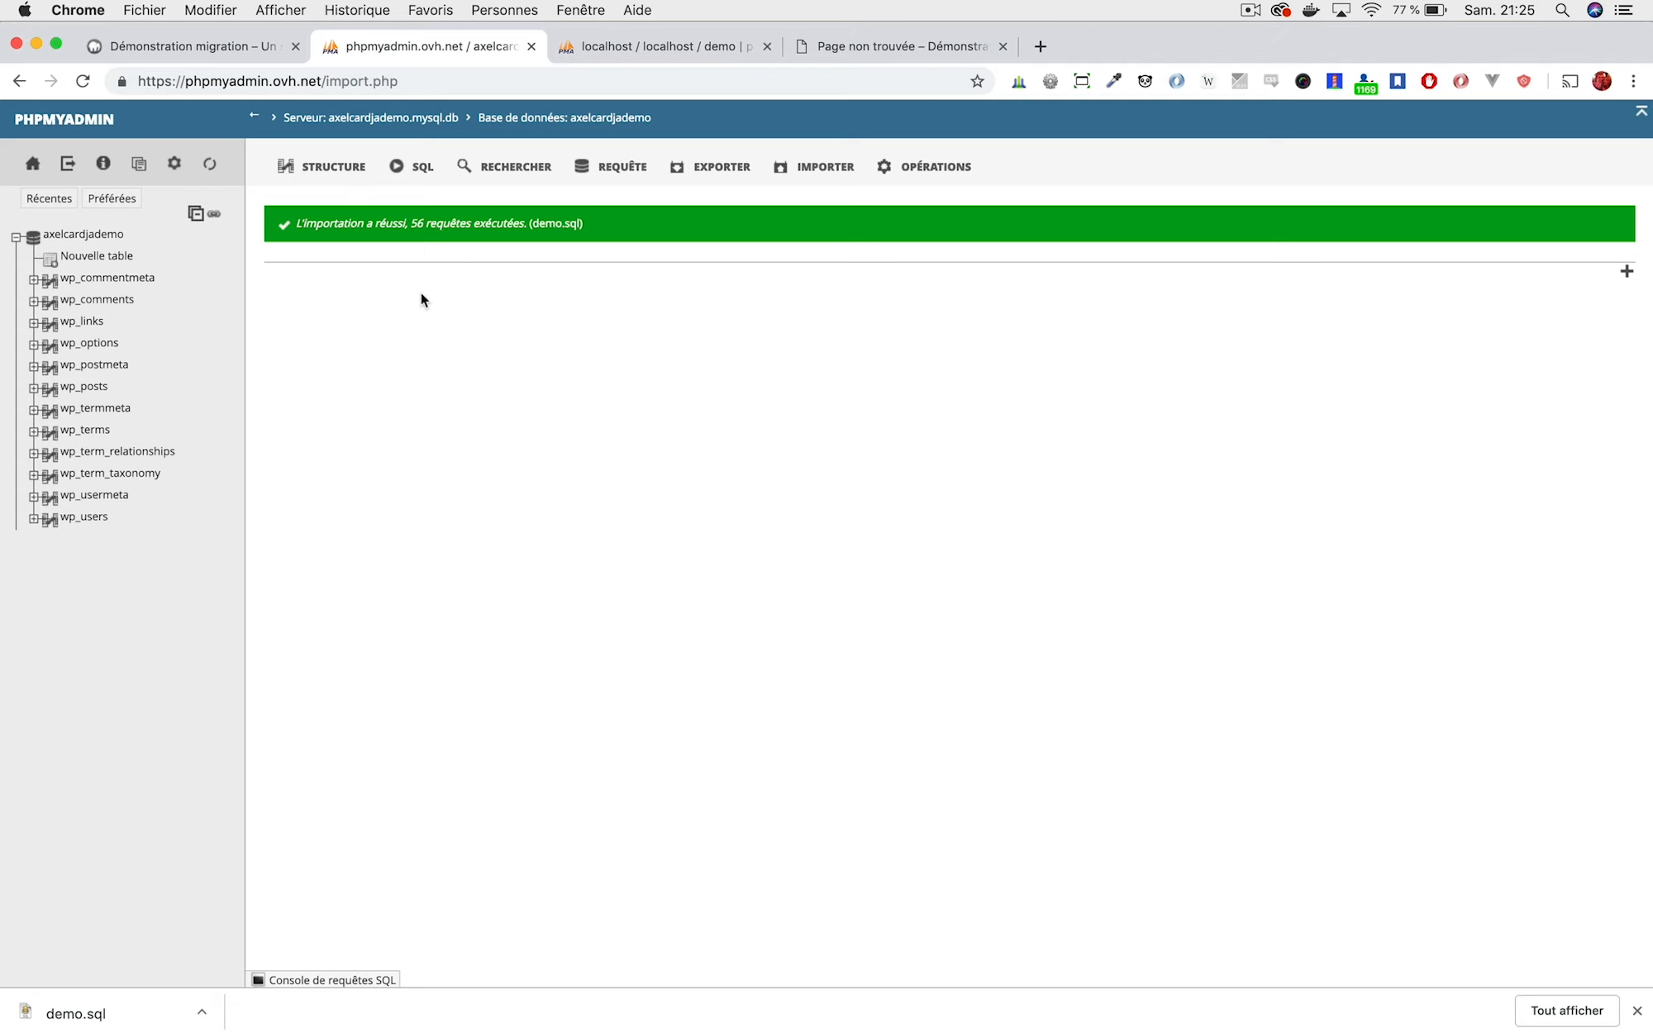
Browse the online wp_options table and compare its siteurl and home with localhost/demo.
click(87, 345)
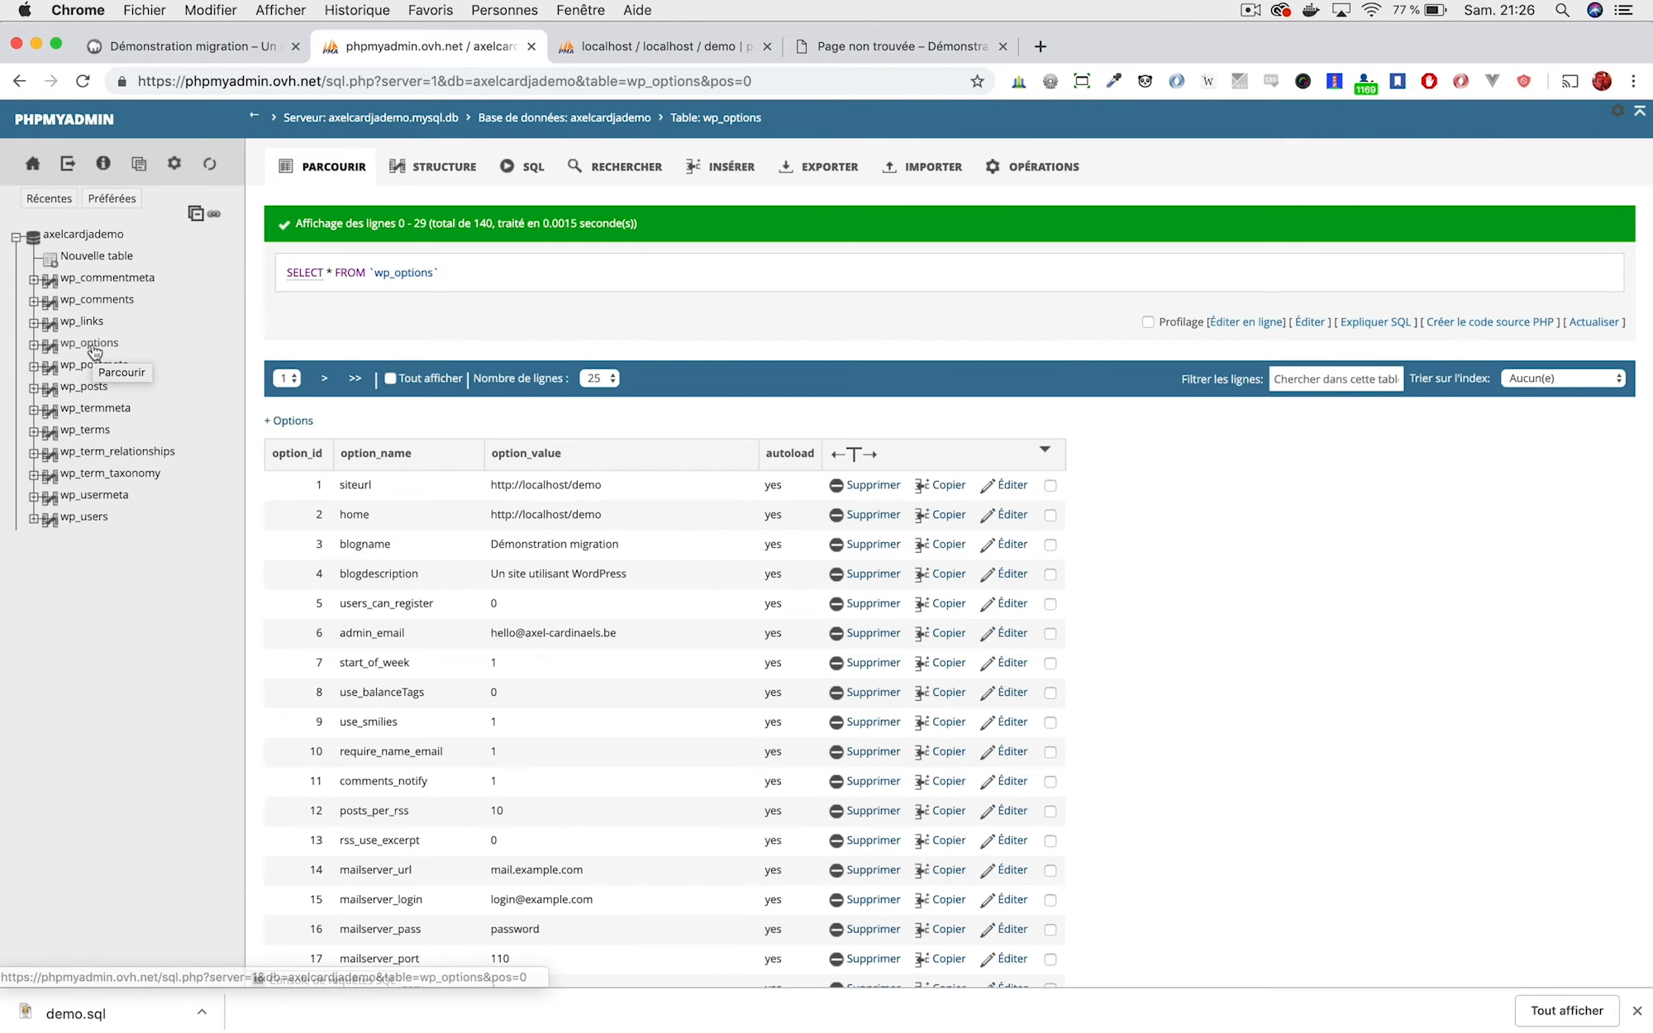
scroll(630, 519, down, 3)
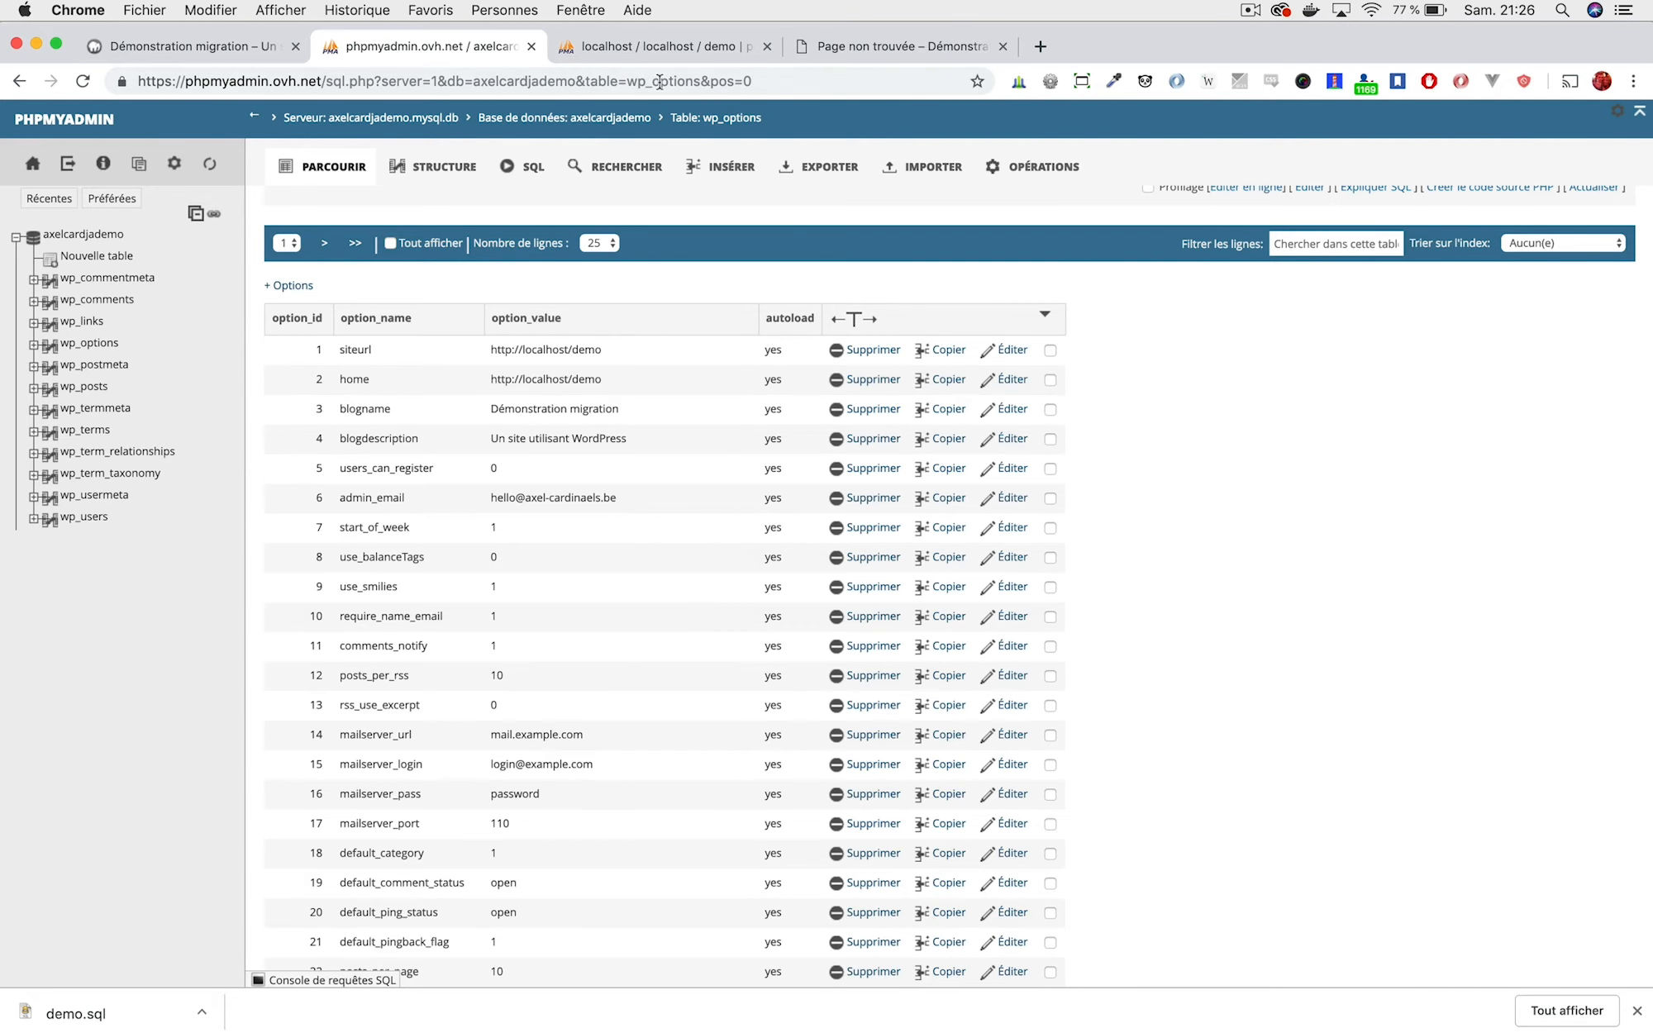
click(718, 55)
click(848, 51)
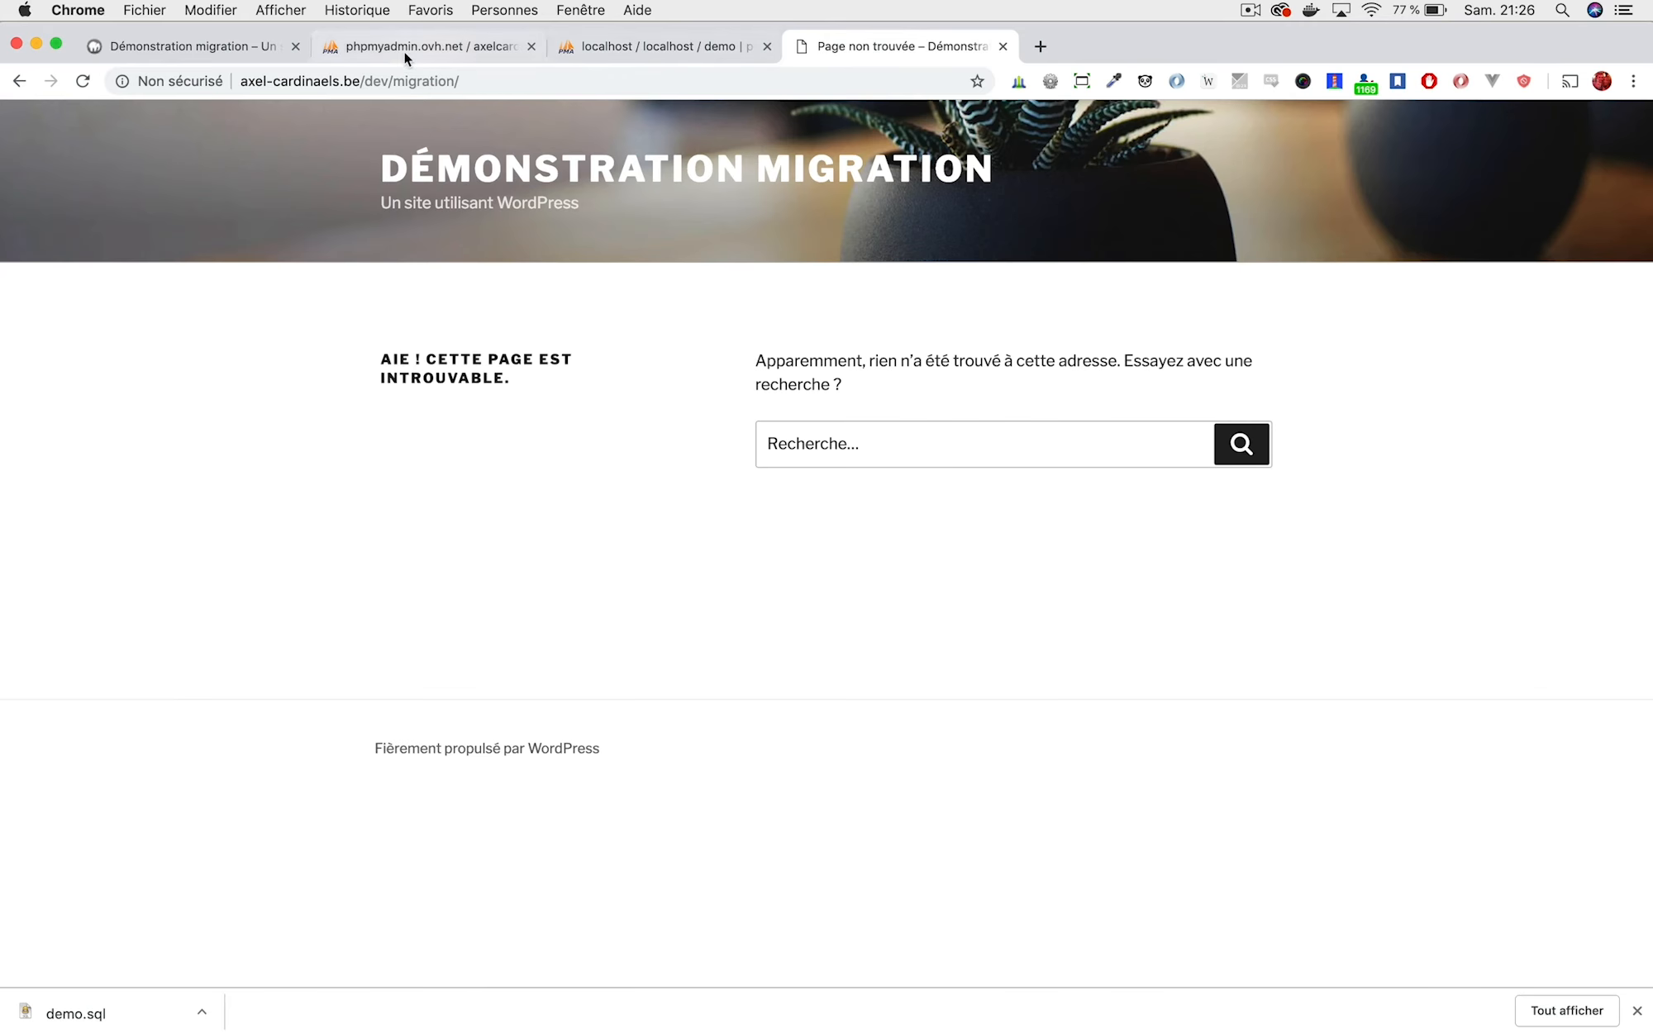
click(174, 48)
click(217, 82)
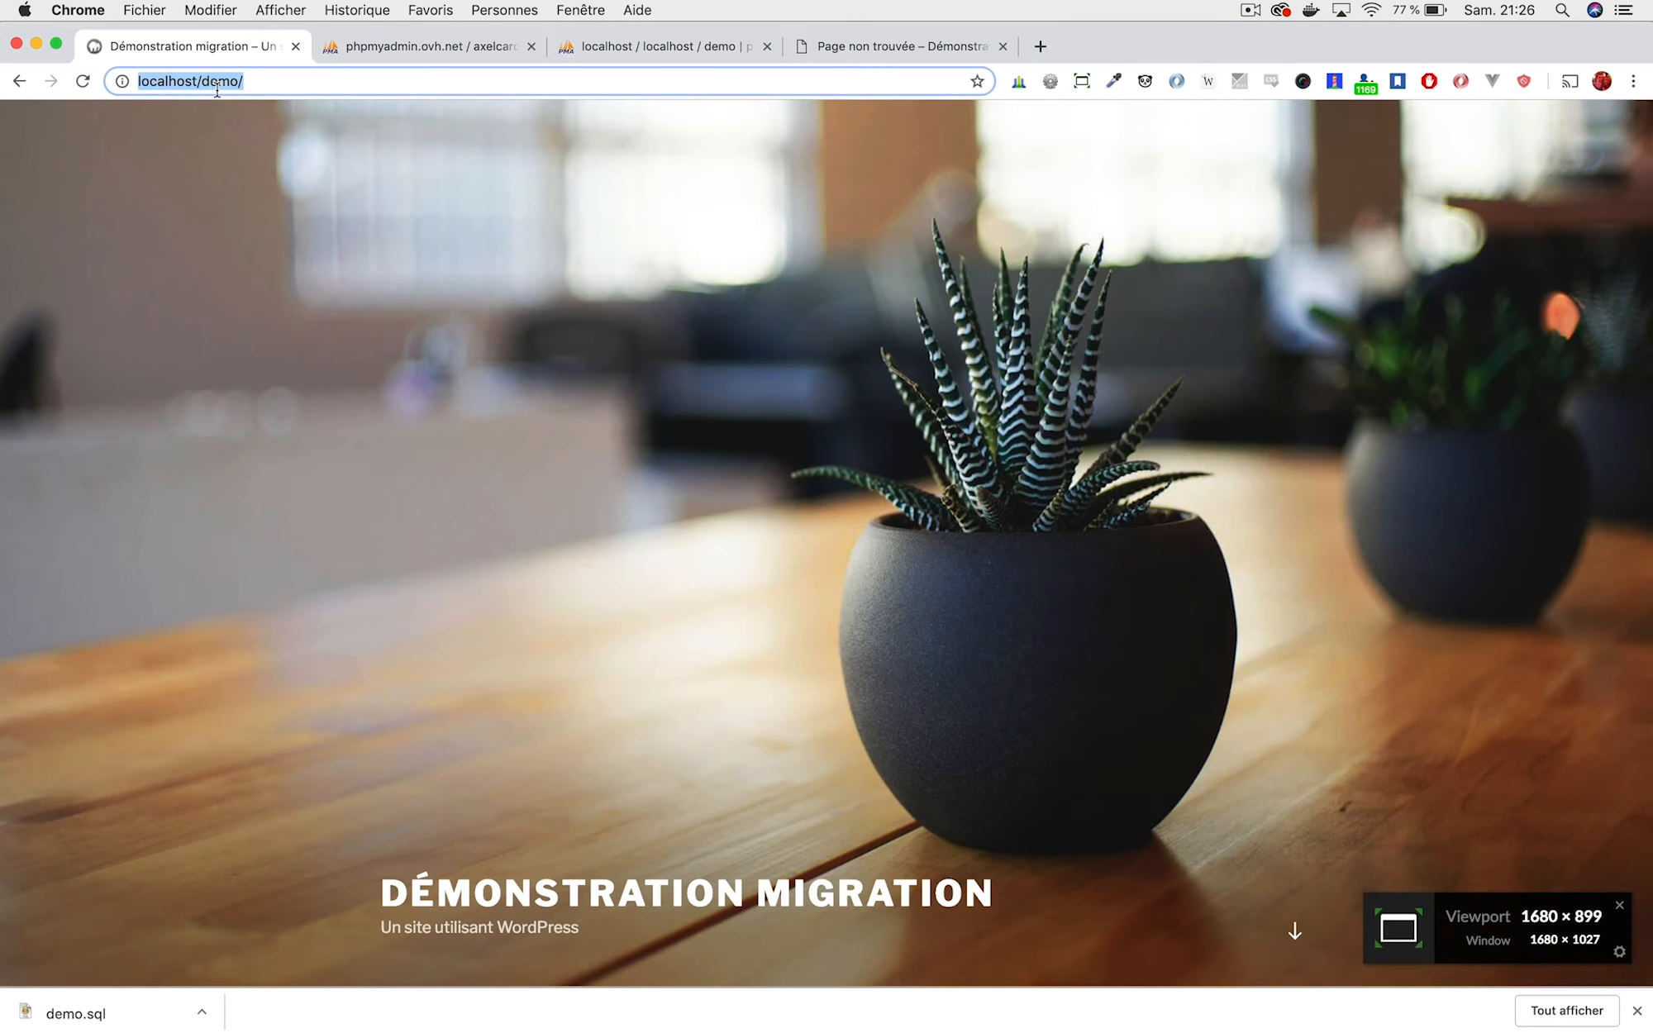
click(843, 49)
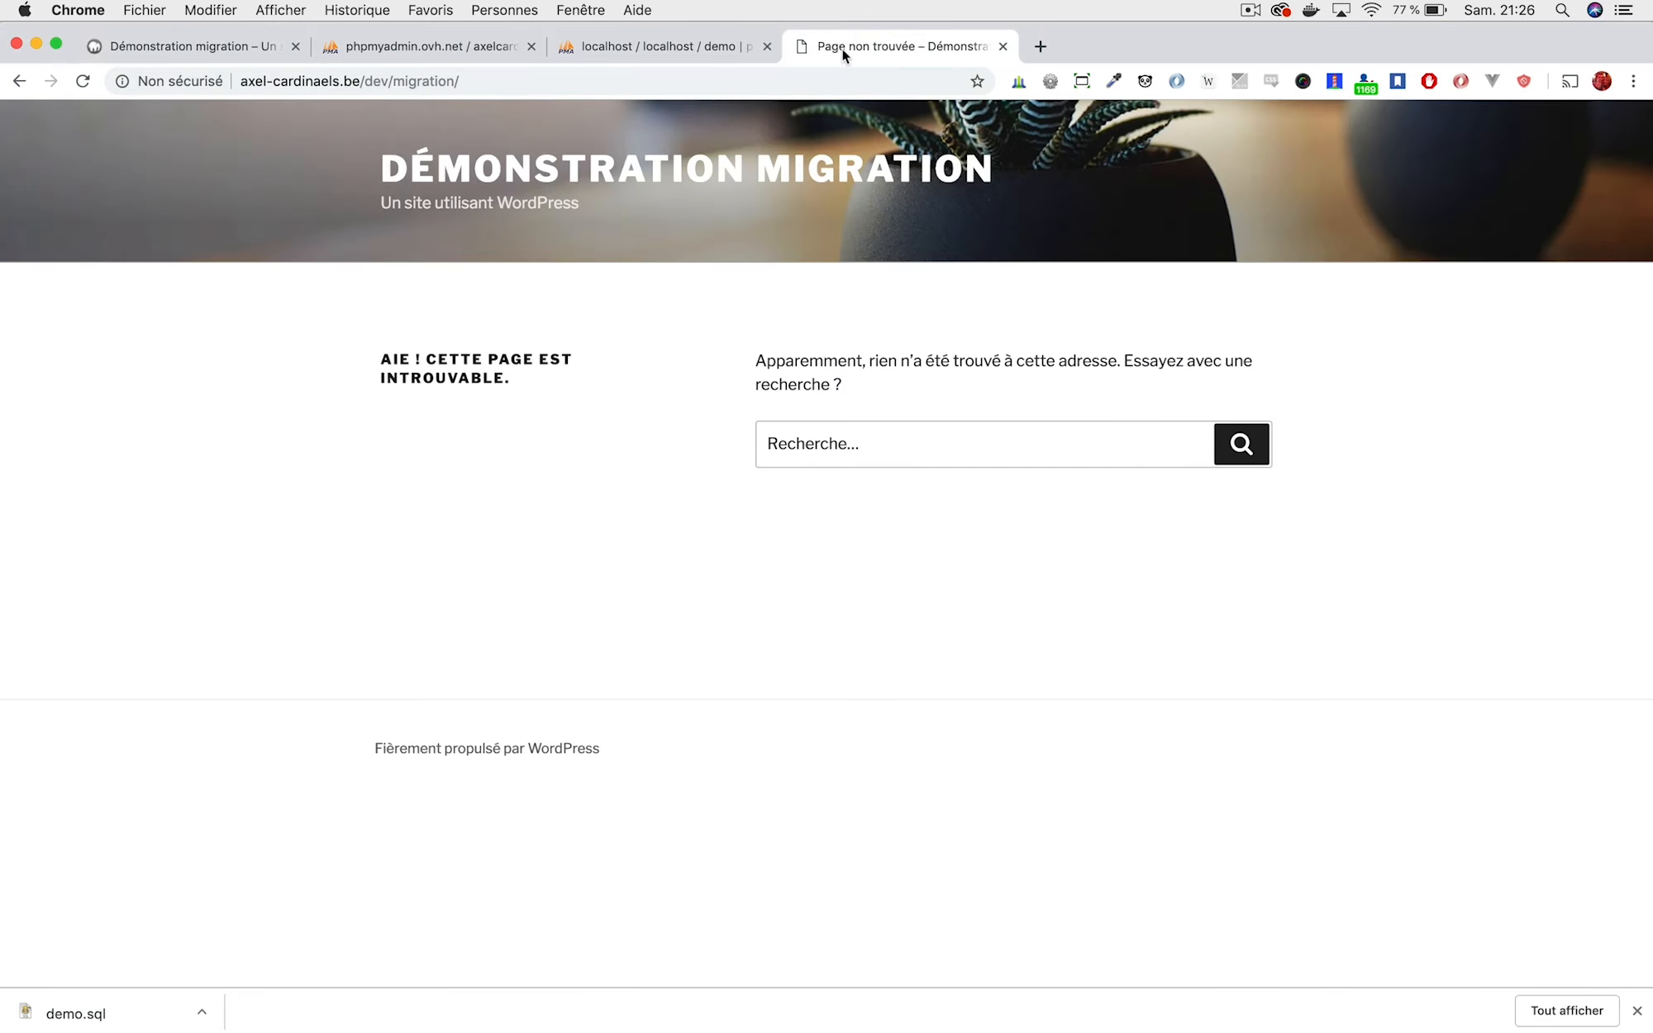
click(666, 46)
click(439, 48)
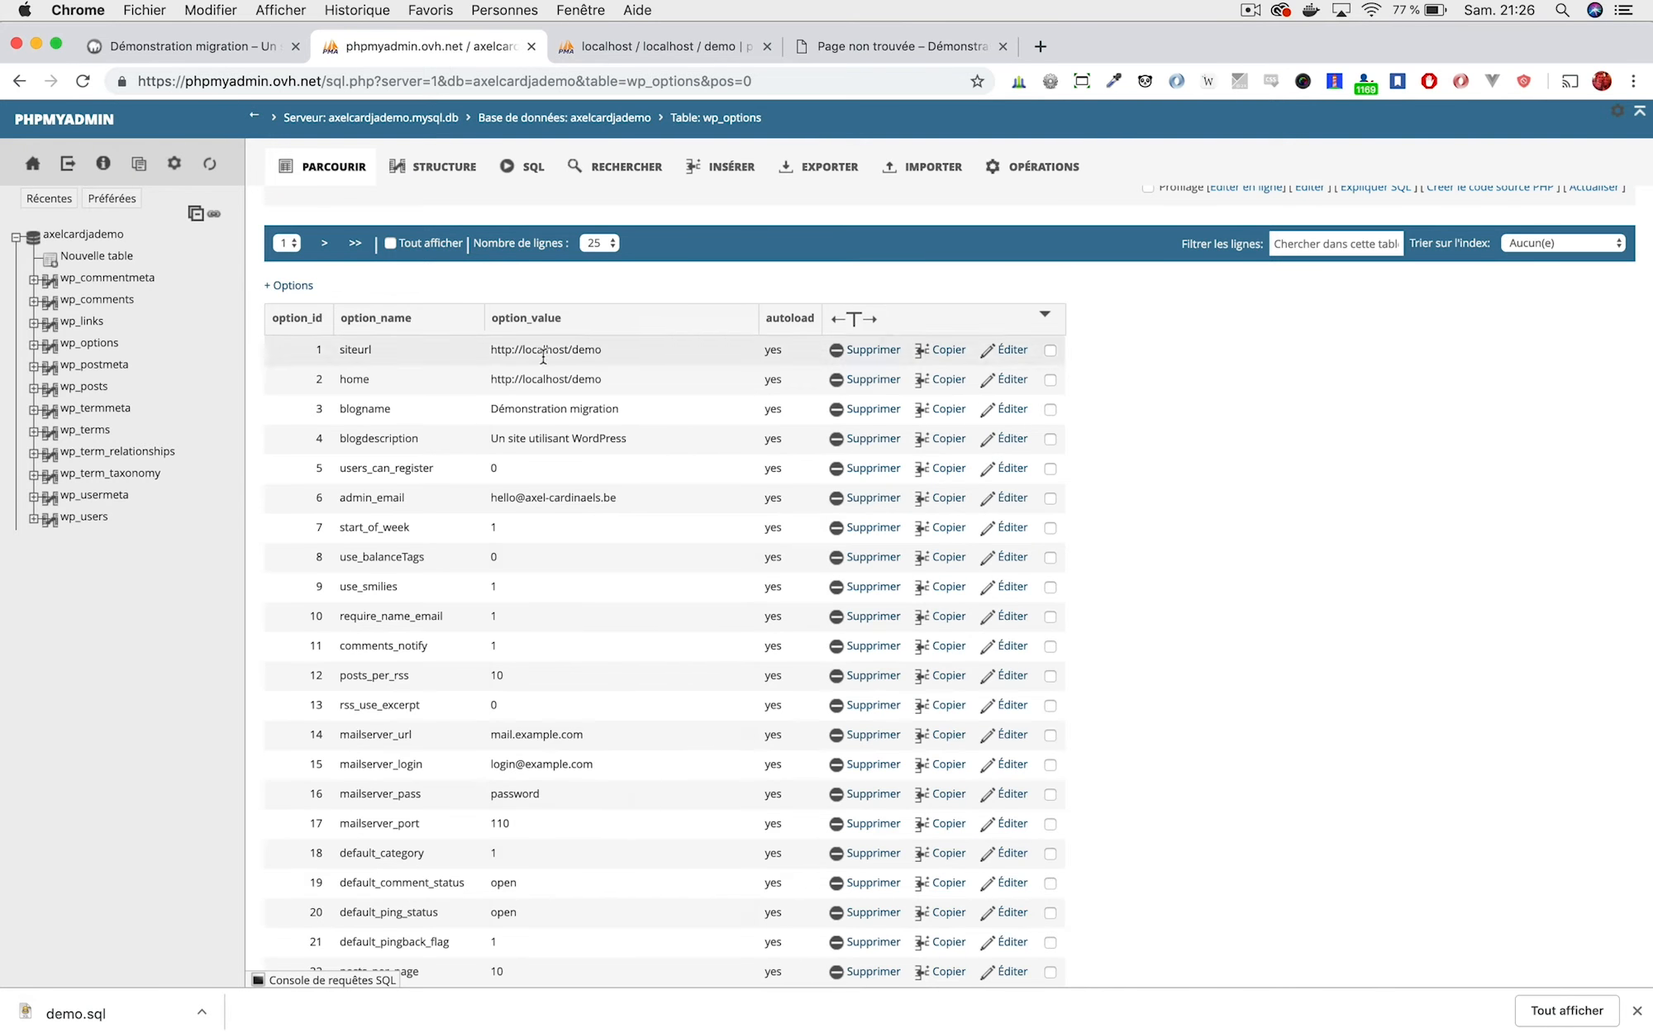
Edit the siteurl and home rows together and clear siteurl's old localhost/demo address.
click(1050, 351)
click(1049, 380)
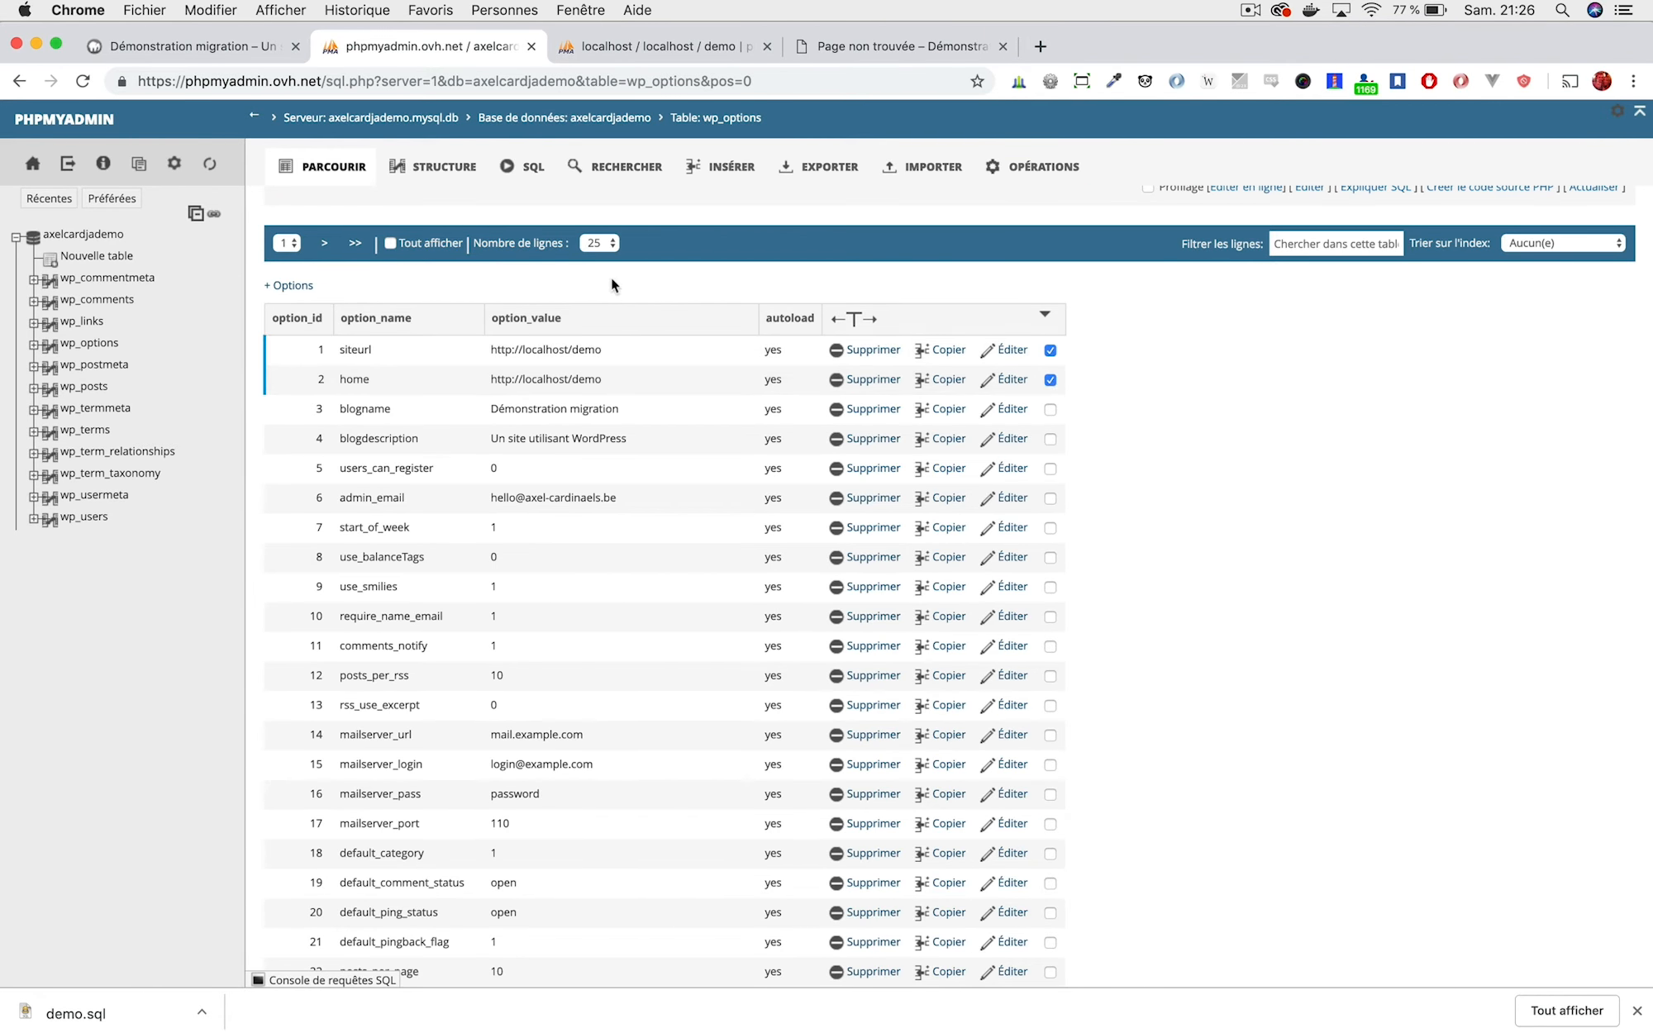
scroll(434, 823, down, 6)
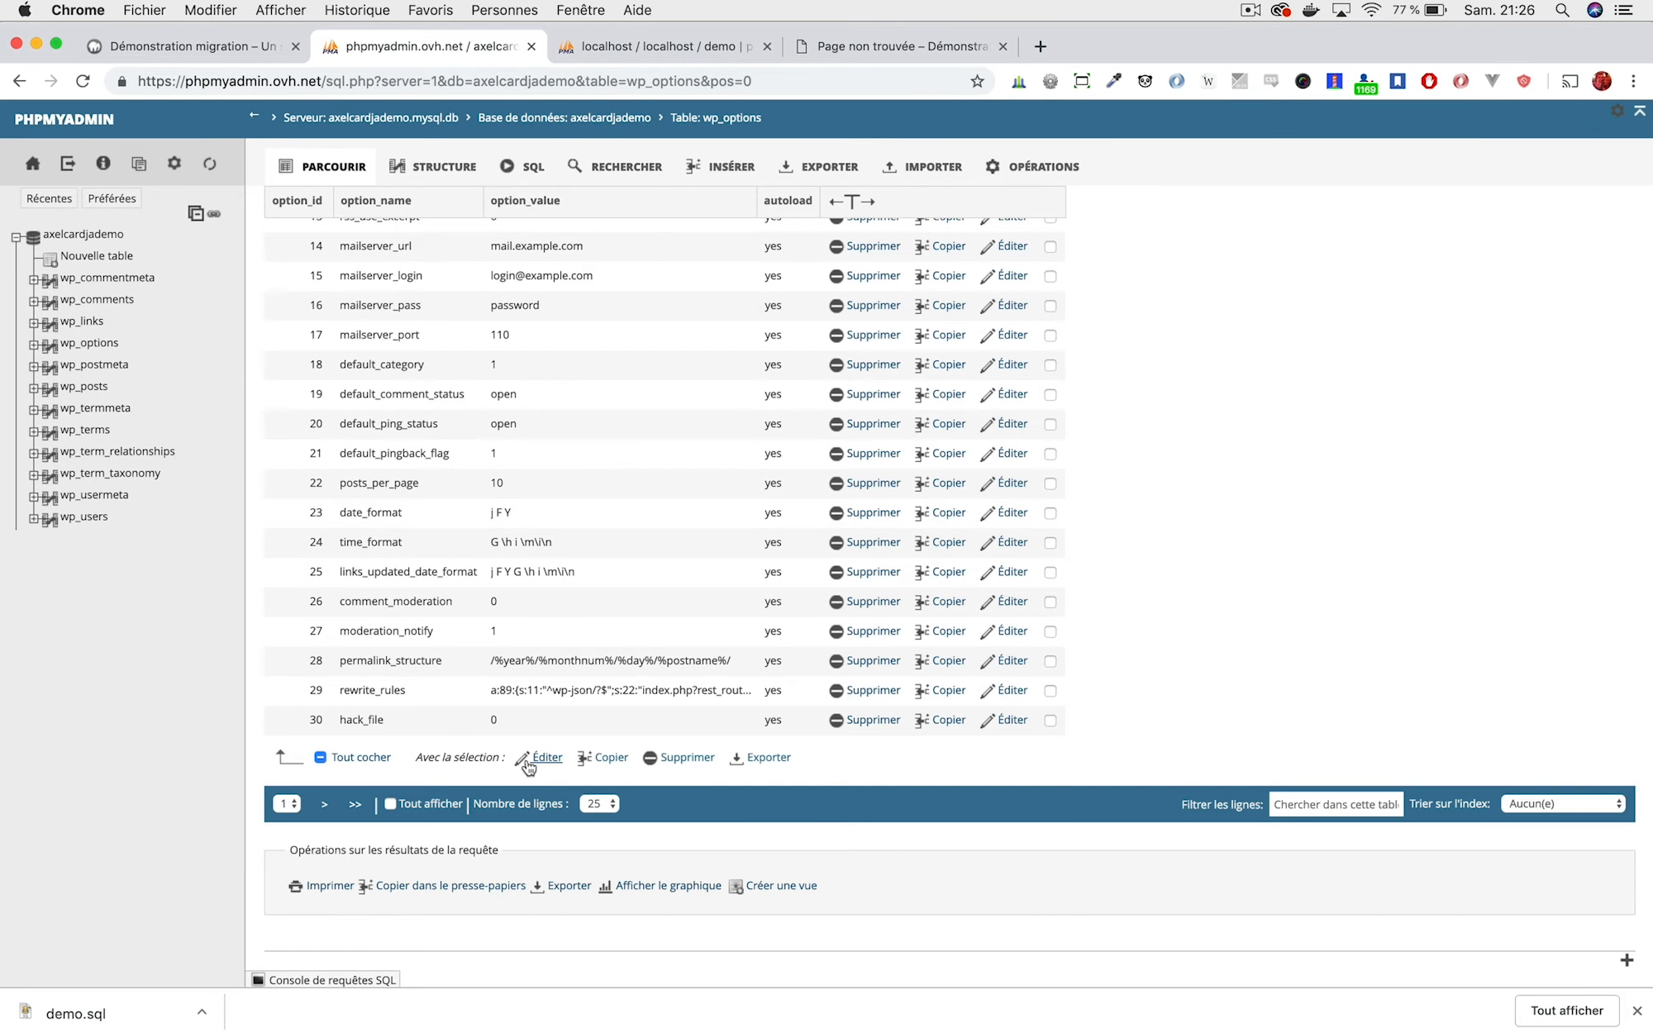
click(527, 764)
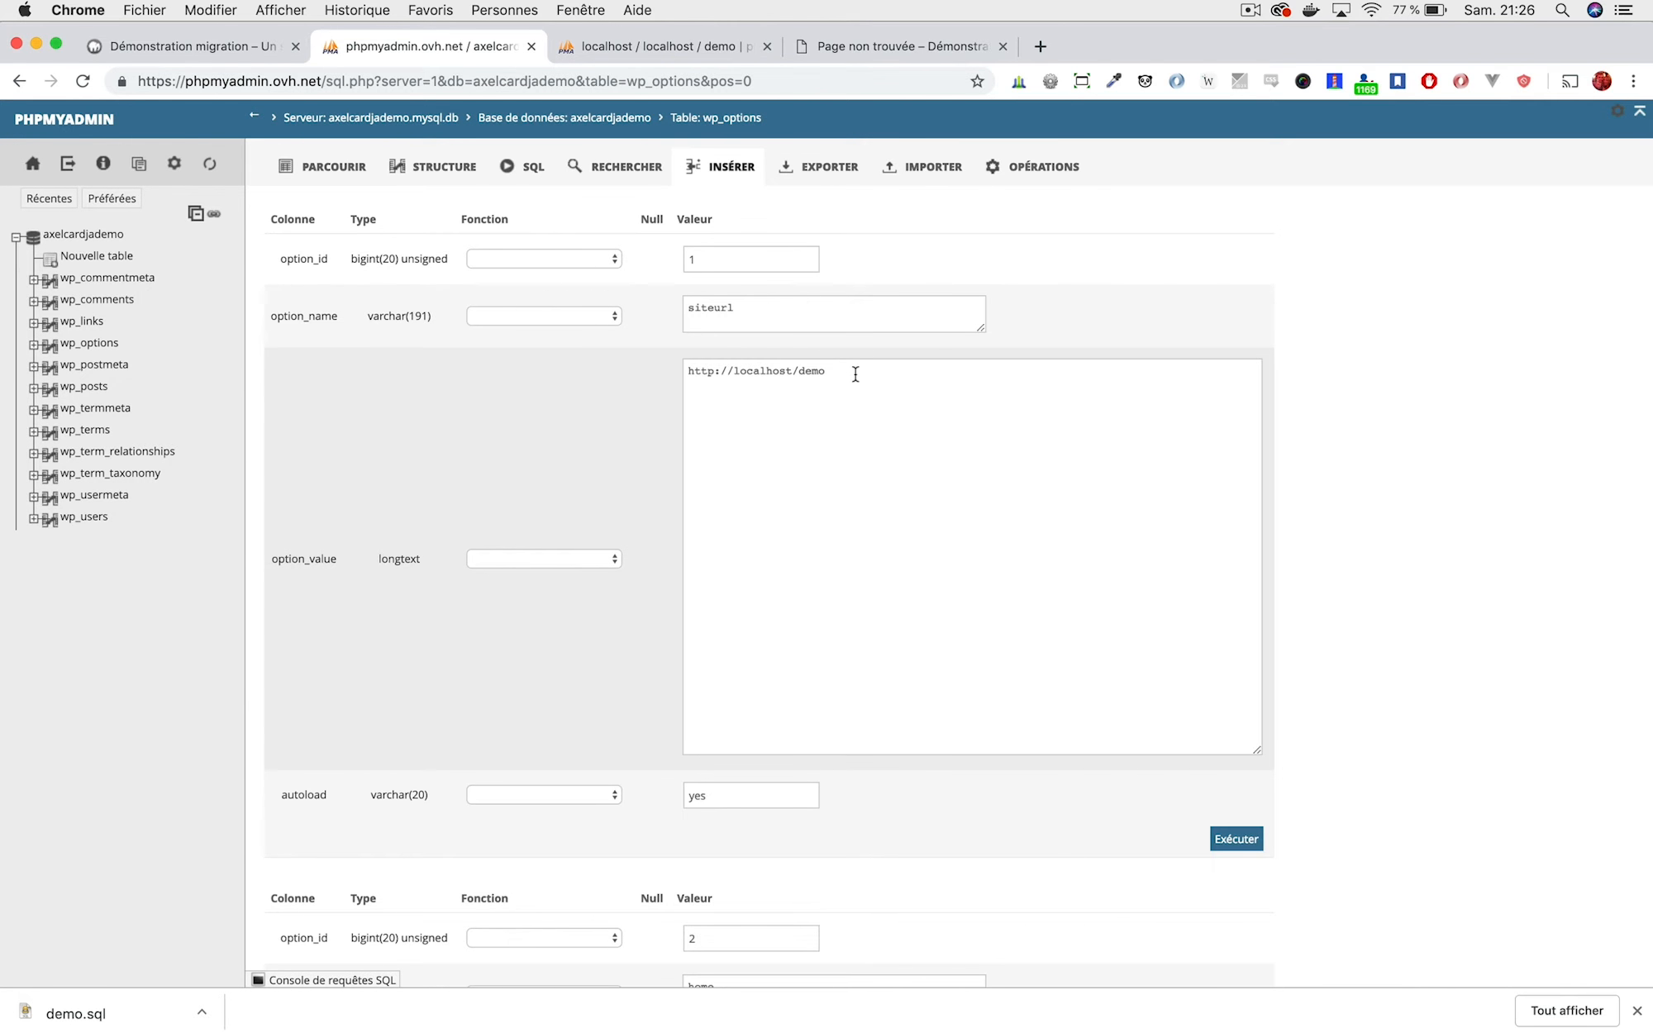
shift+click(735, 372)
key(BackSpace)
key(super+a)
key(super+c)
scroll(956, 505, down, 5)
click(857, 878)
key(super+a)
key(BackSpace)
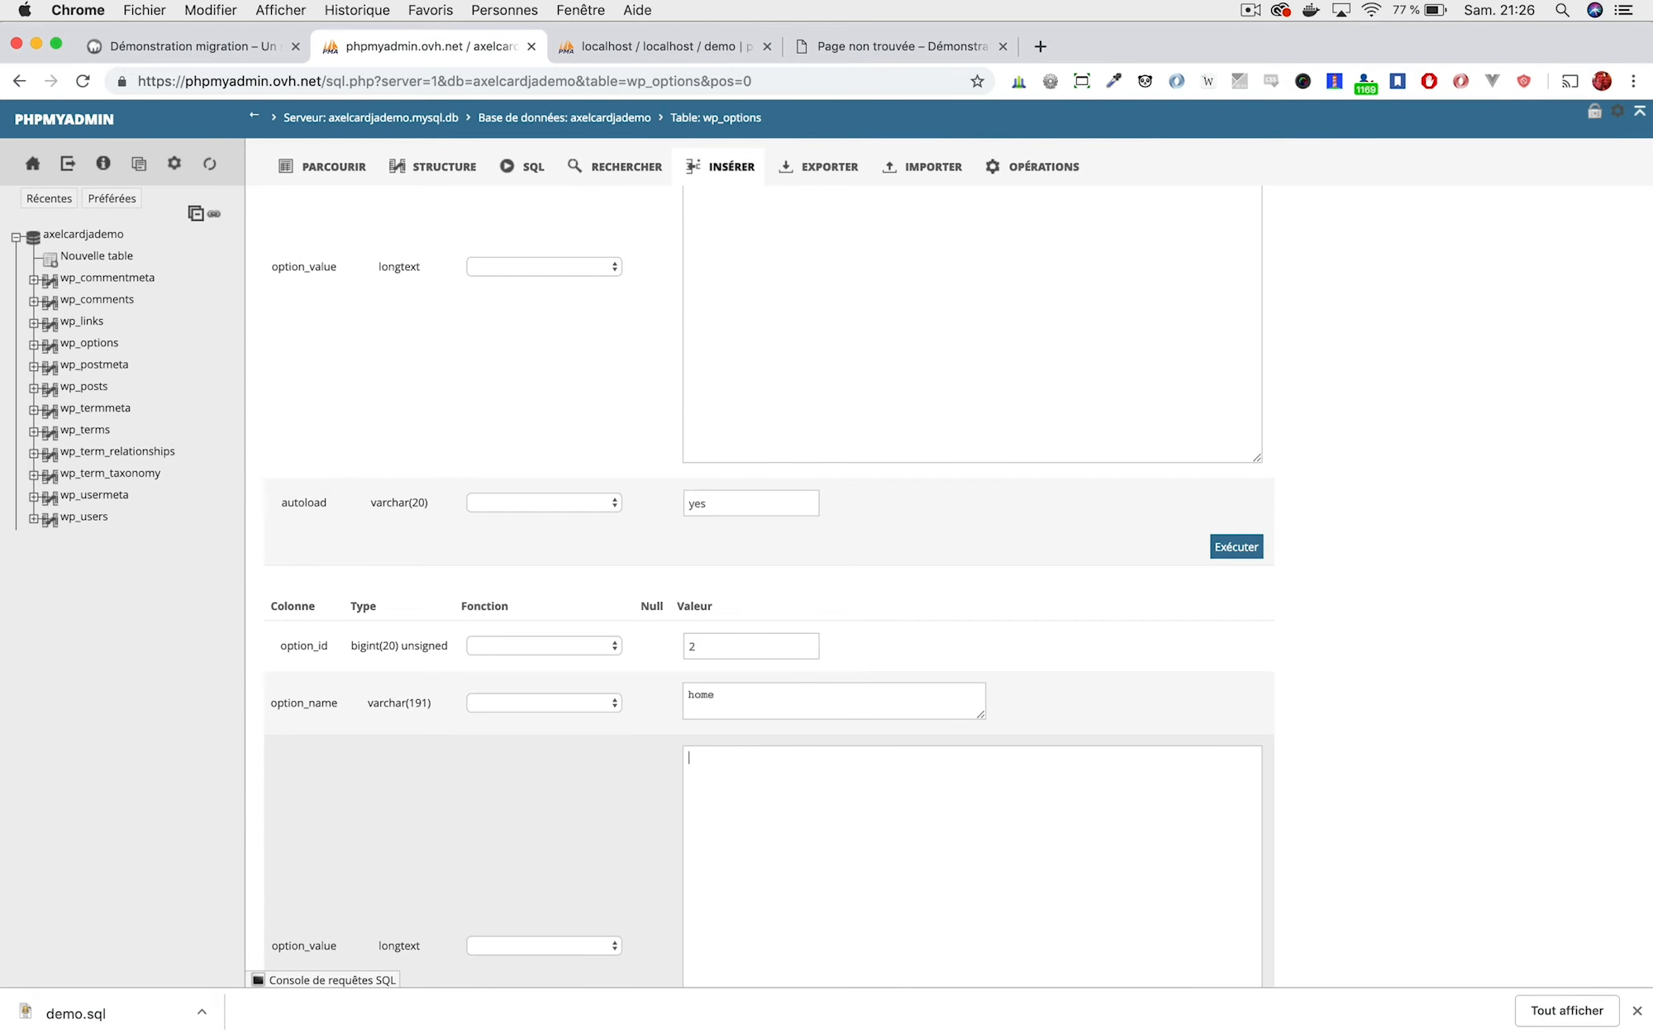
scroll(915, 439, down, 6)
key(super+v)
click(577, 876)
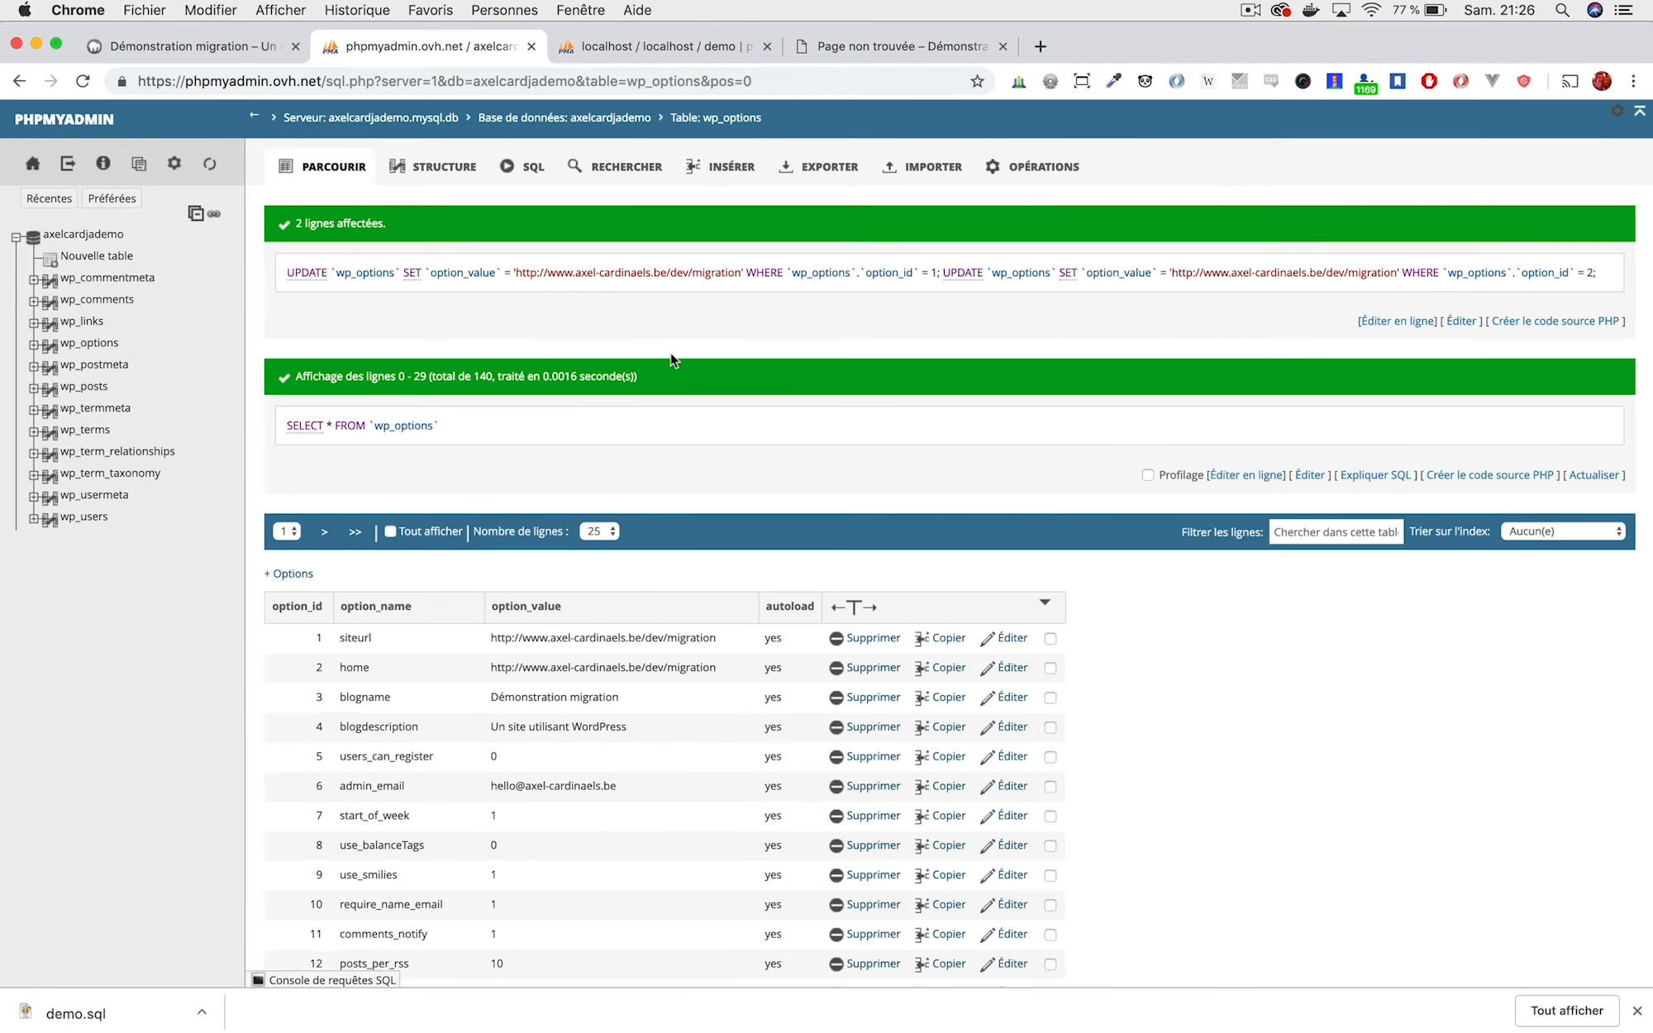
Check the online site's not-found page, then return to the database's table list.
scroll(671, 360, down, 2)
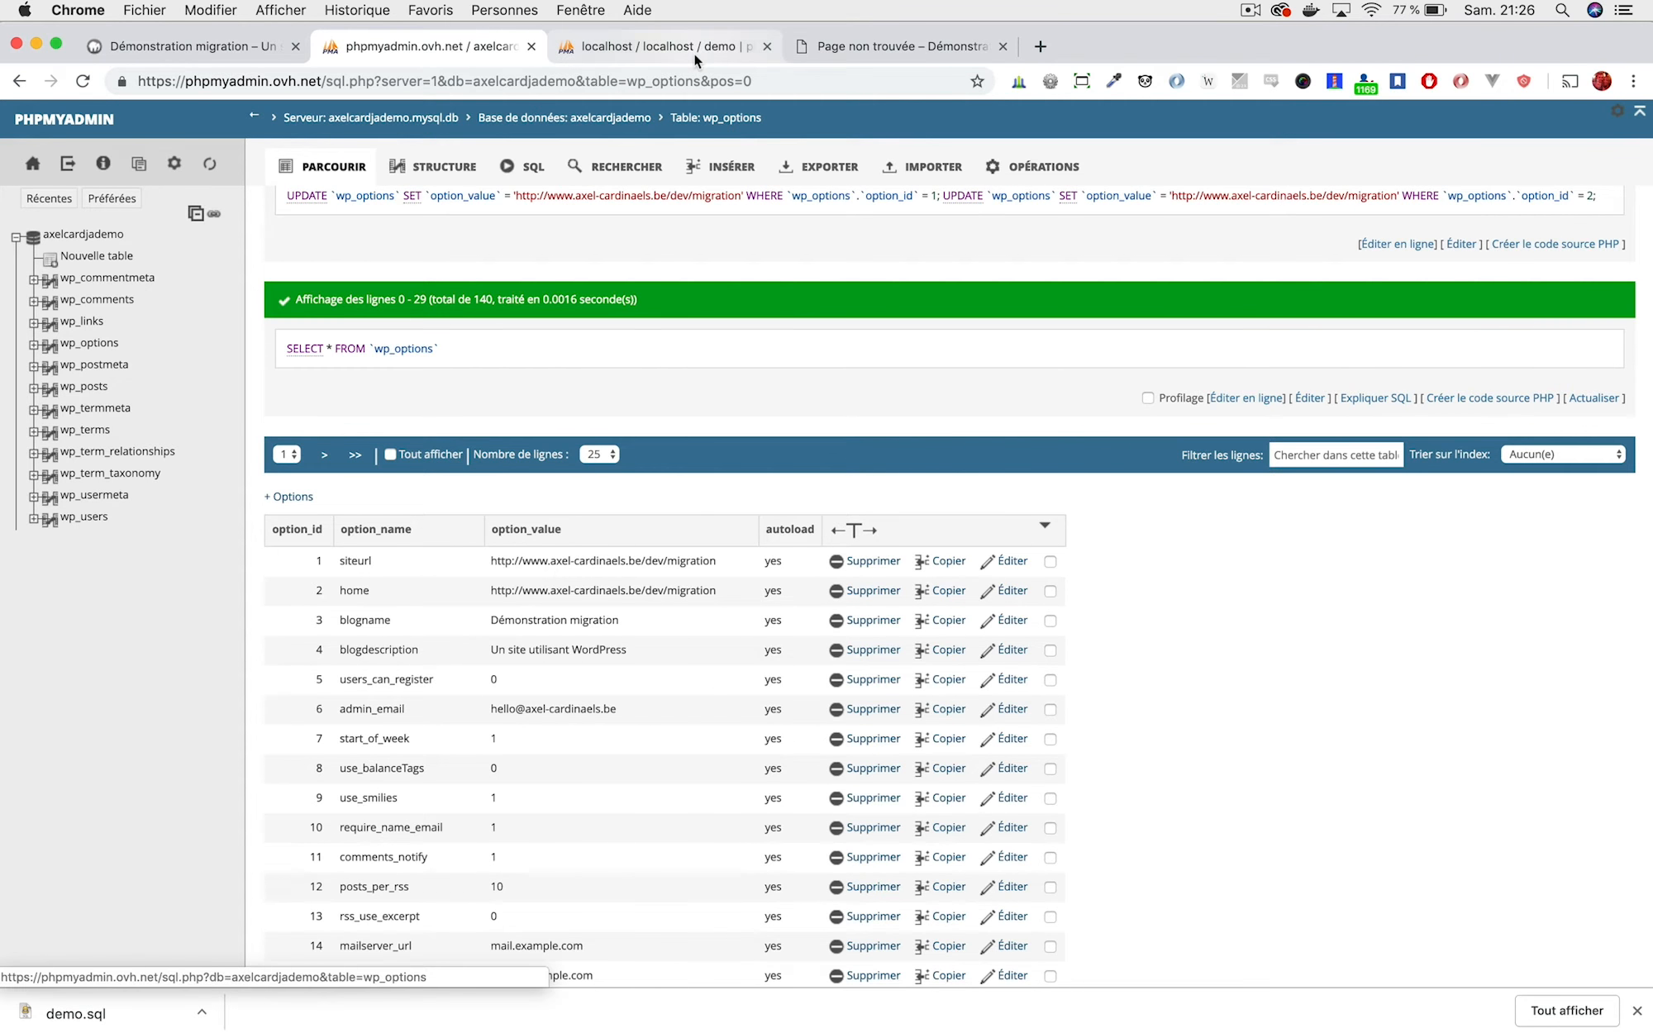
click(680, 47)
click(817, 48)
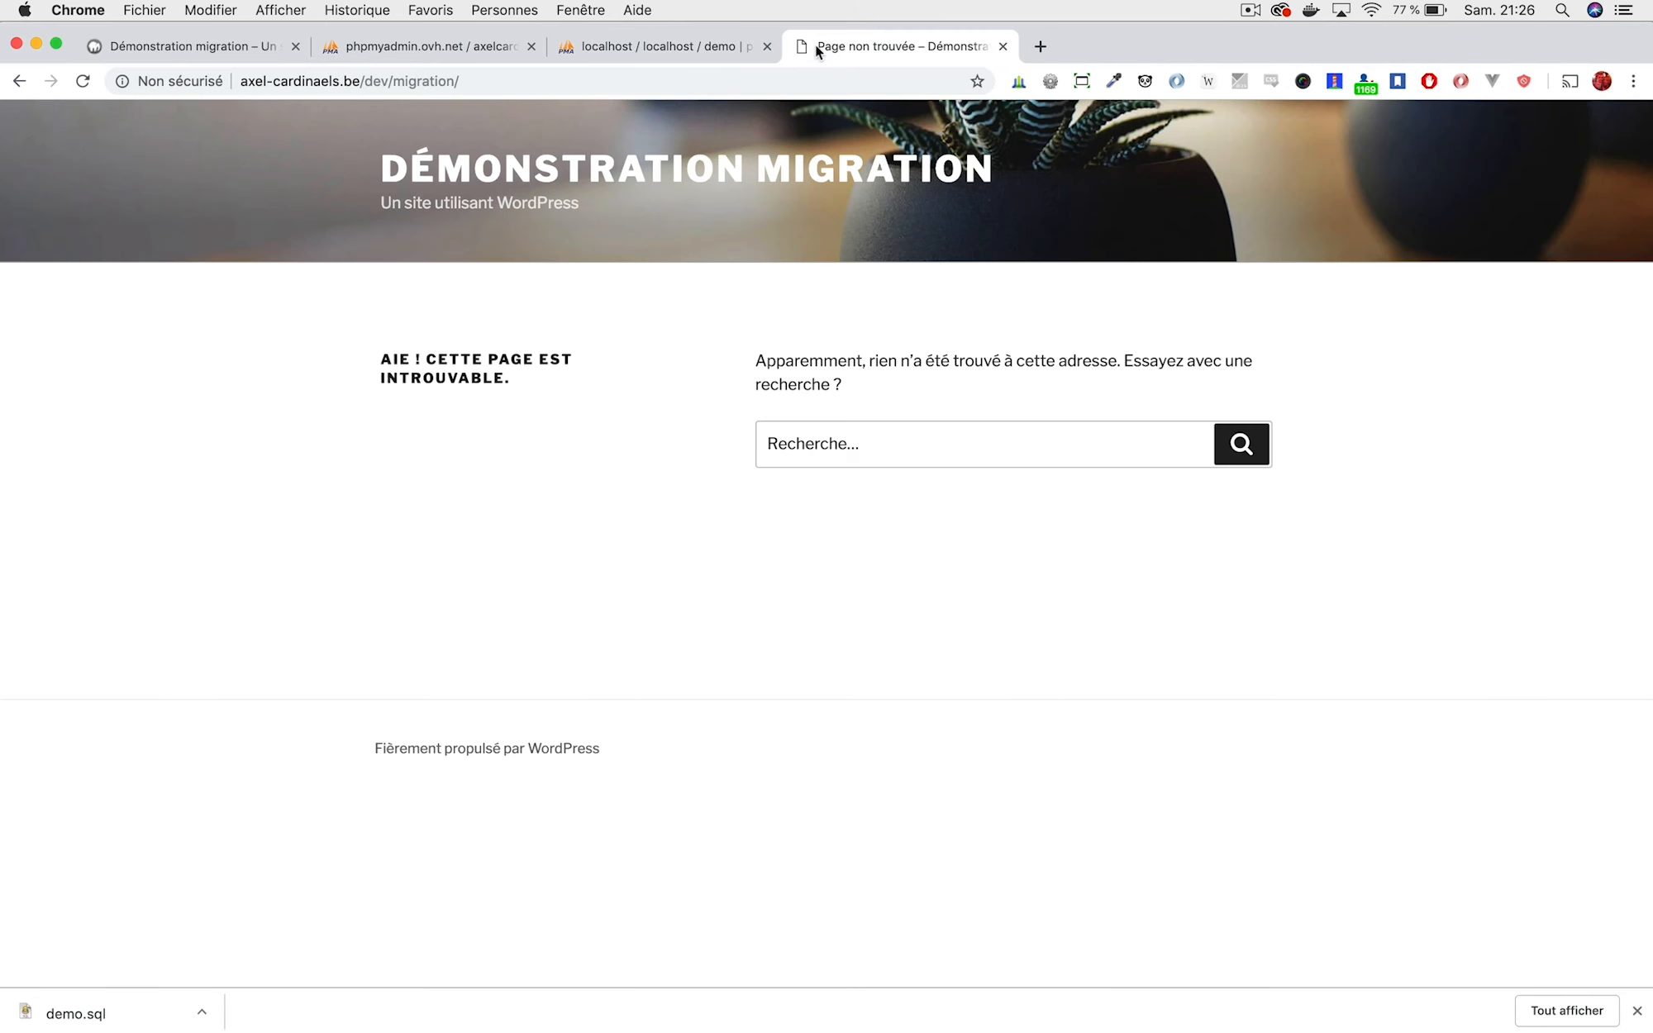
click(398, 55)
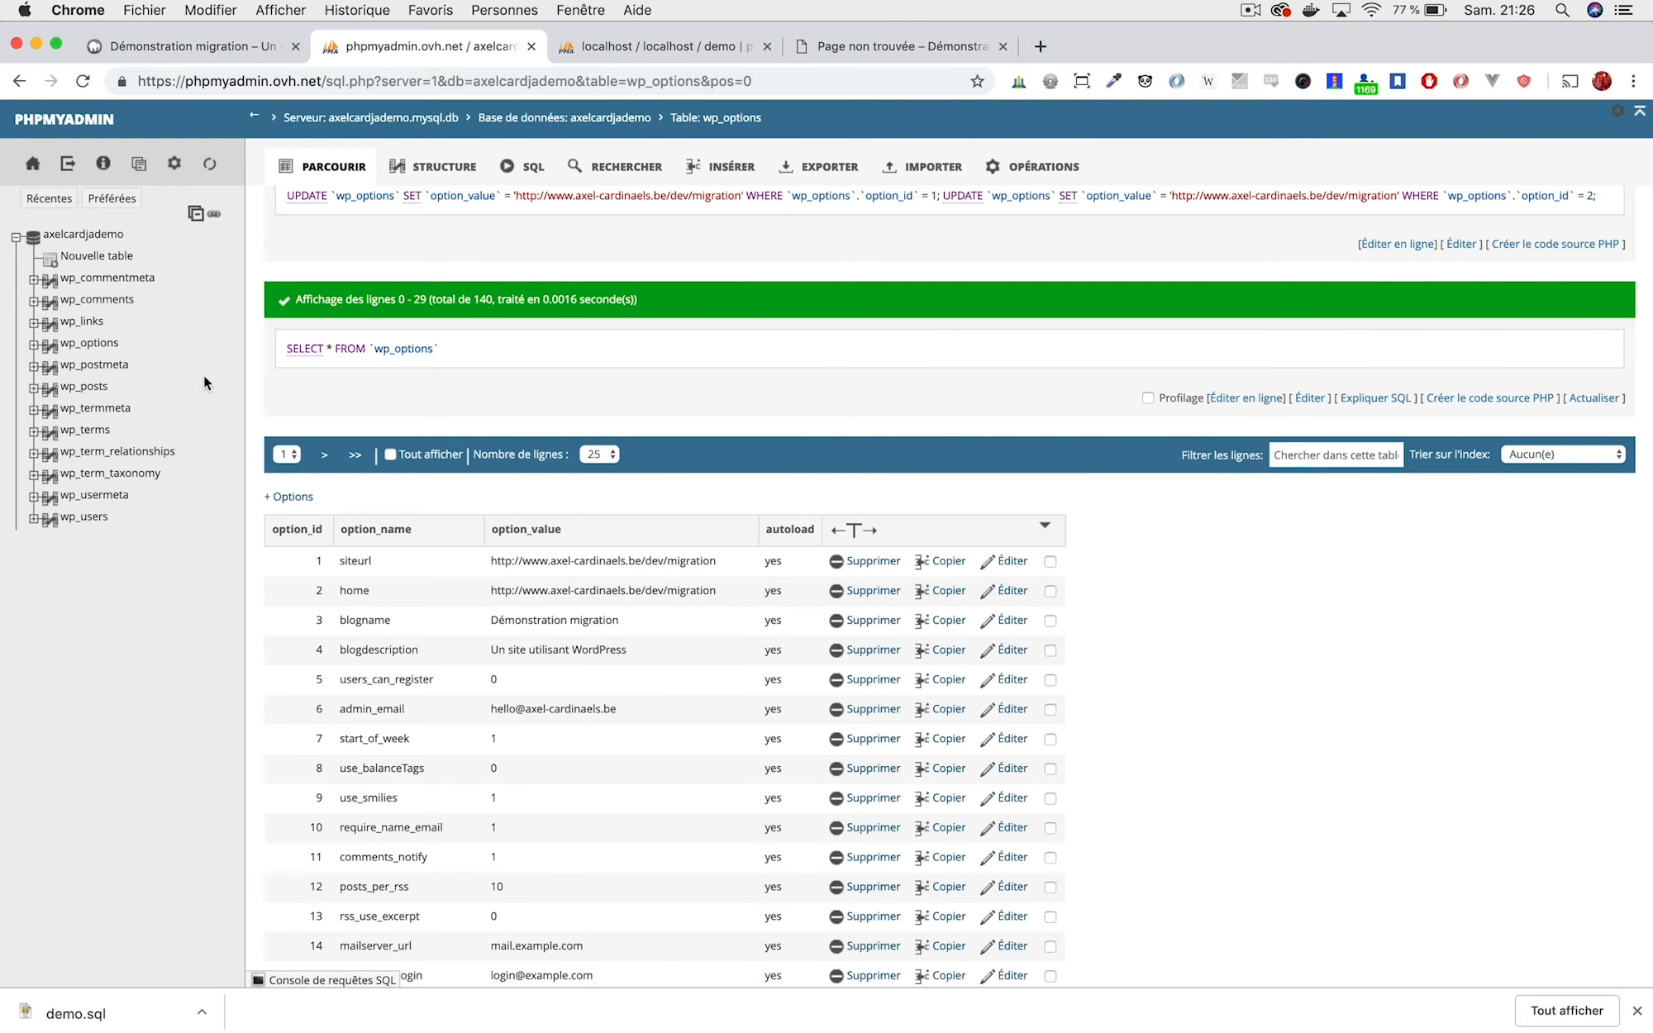
click(78, 240)
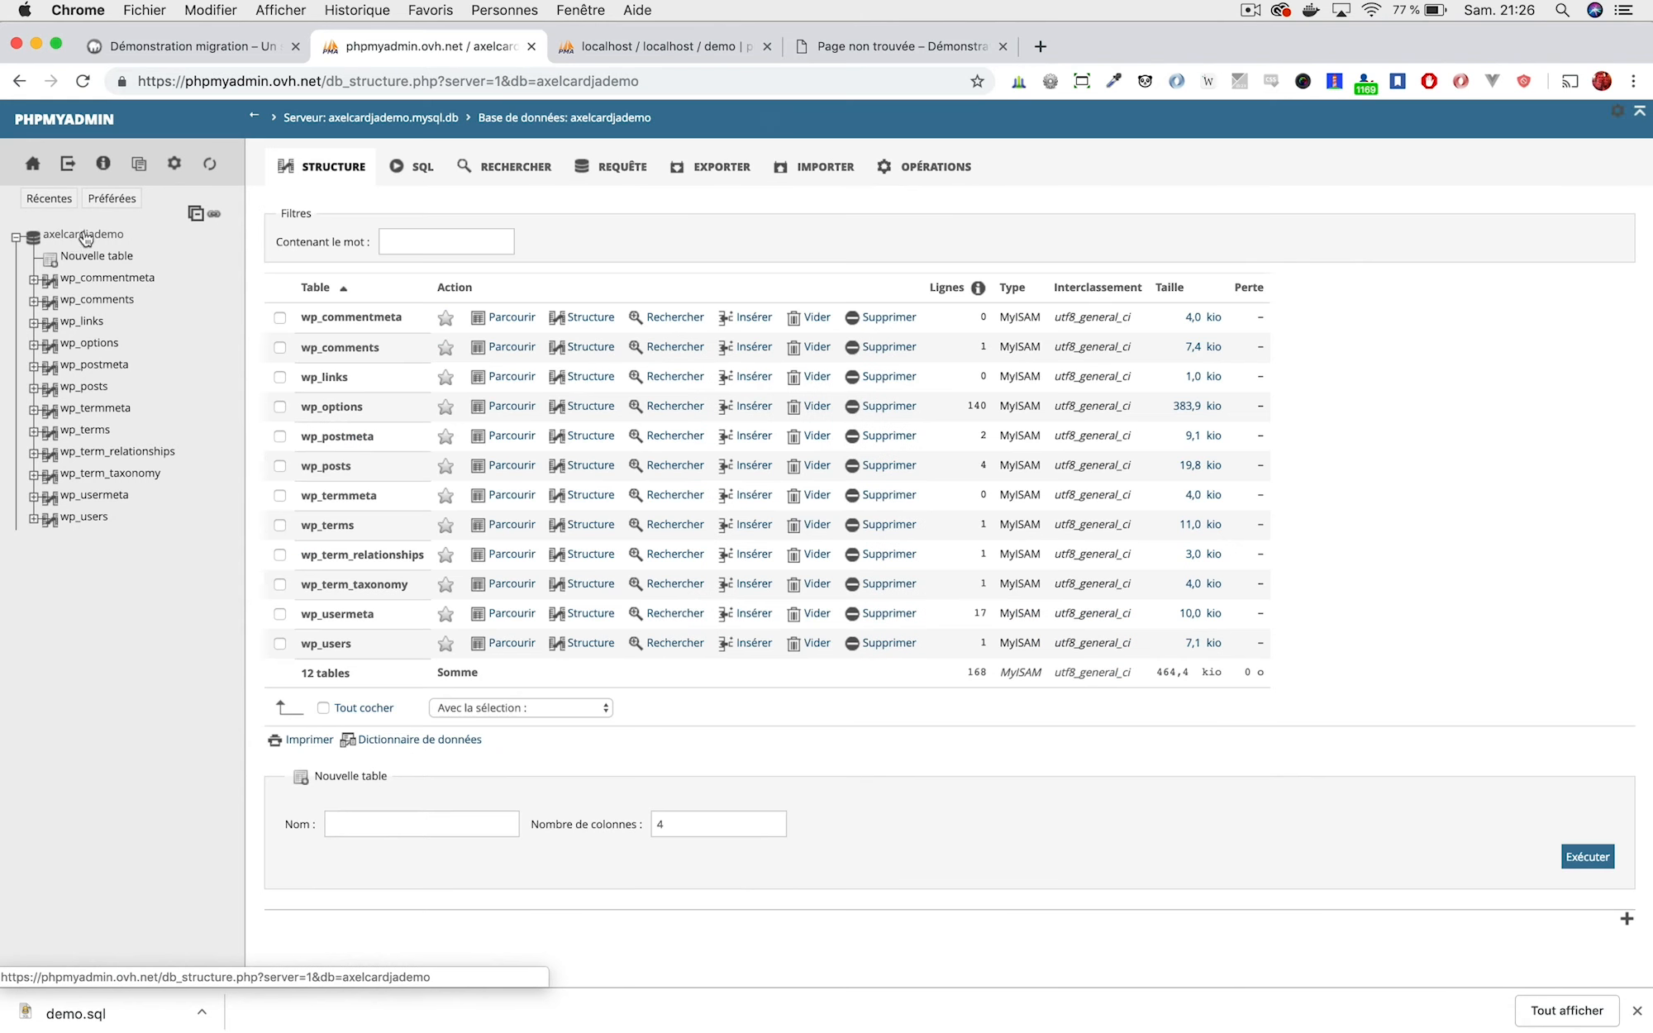
Paste the UPDATE wp_posts REPLACE query from Notes into the database's SQL editor.
click(429, 159)
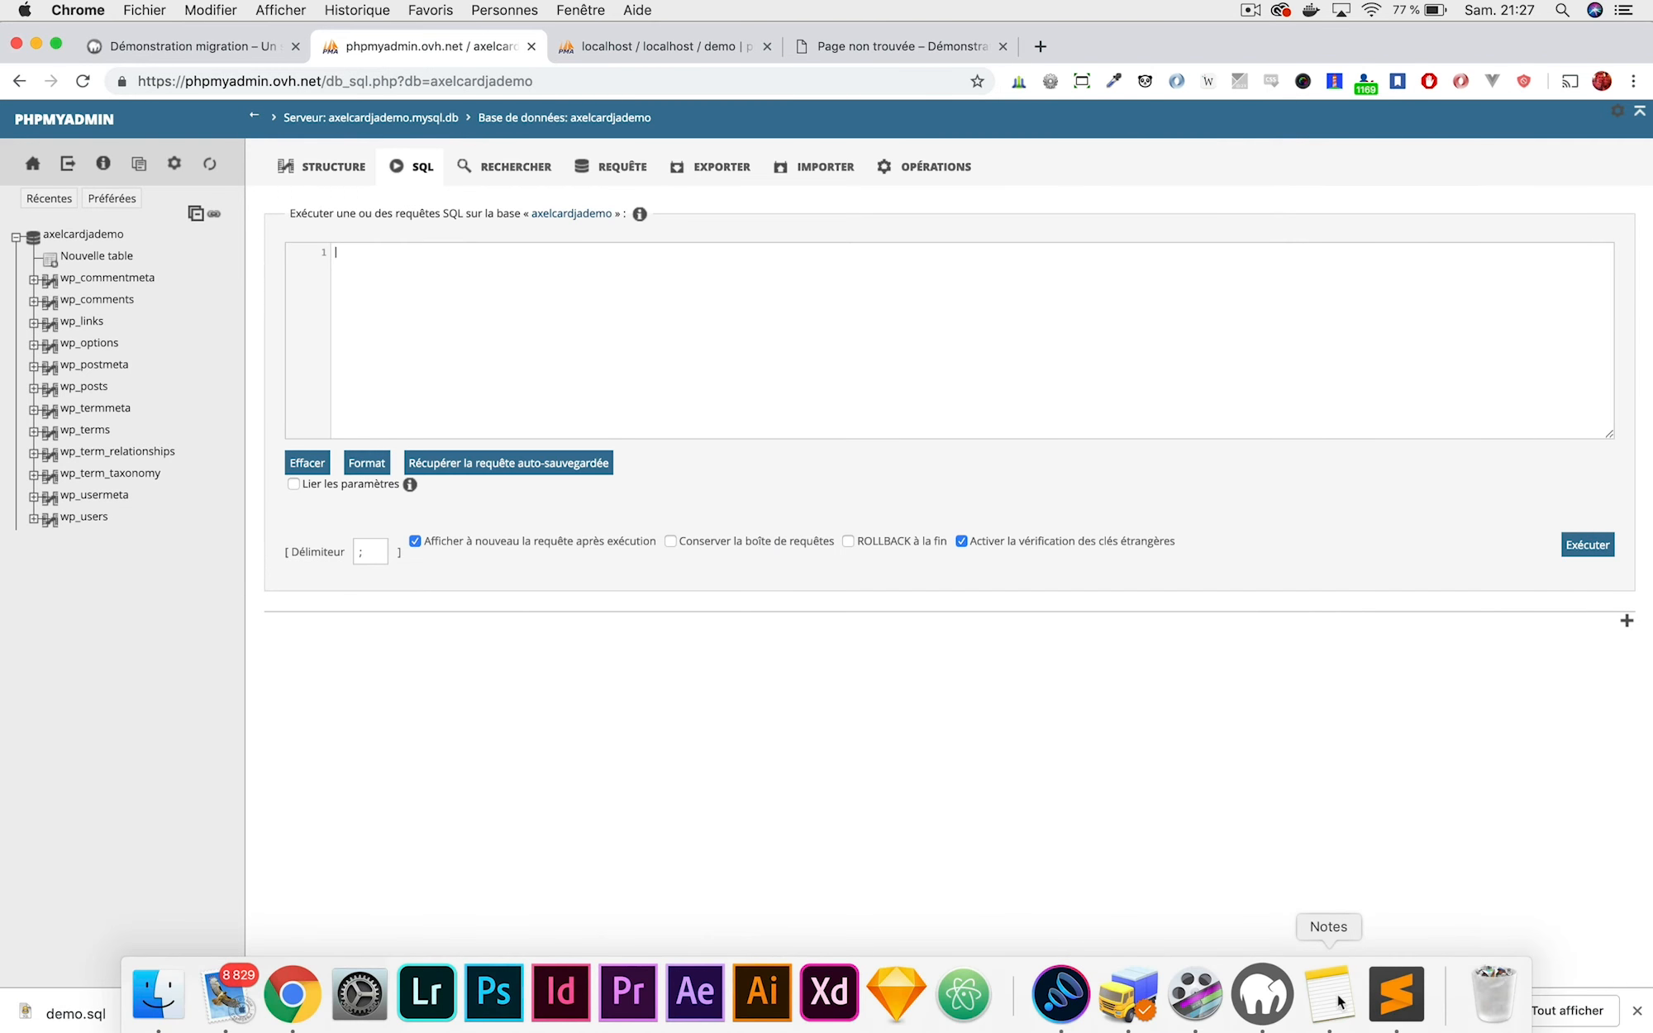
click(1328, 1002)
drag(1516, 373, 952, 379)
key(super+c)
click(480, 306)
key(super+v)
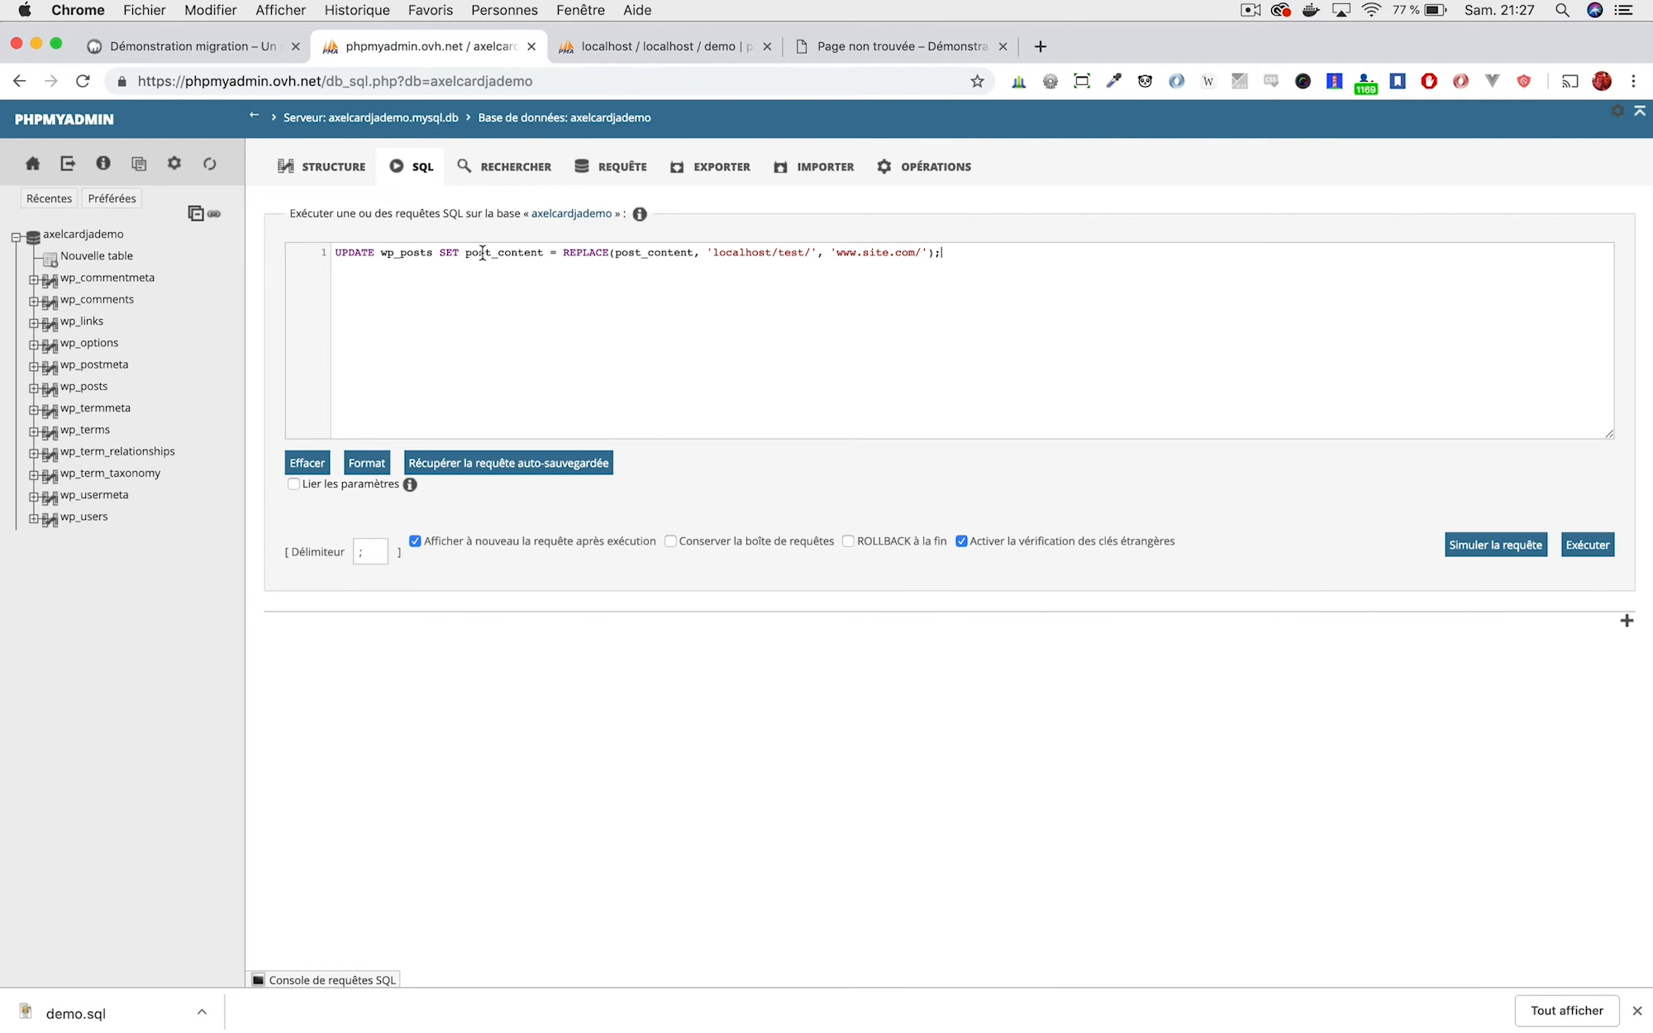
Change the query's old URL path from test to localhost/demo.
click(808, 252)
key(BackSpace)
key(BackSpace)
key(BackSpace)
key(BackSpace)
text(demi)
key(BackSpace)
text(o)
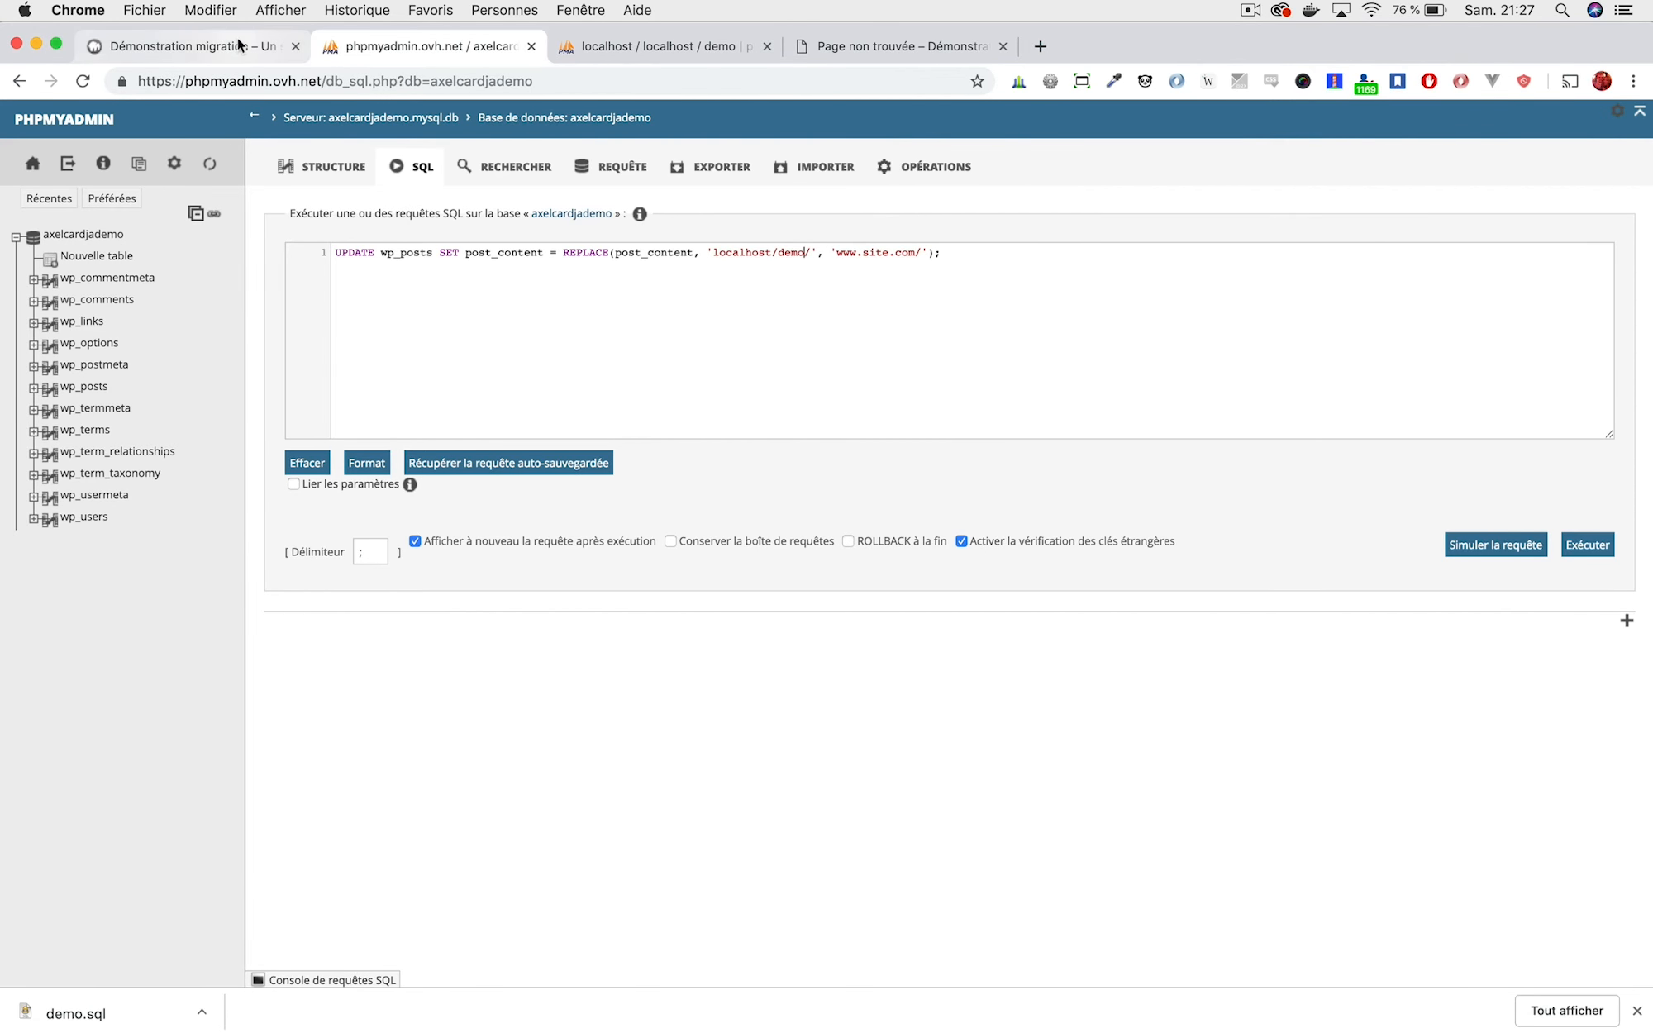
key(ctrl+shift+Tab)
click(397, 52)
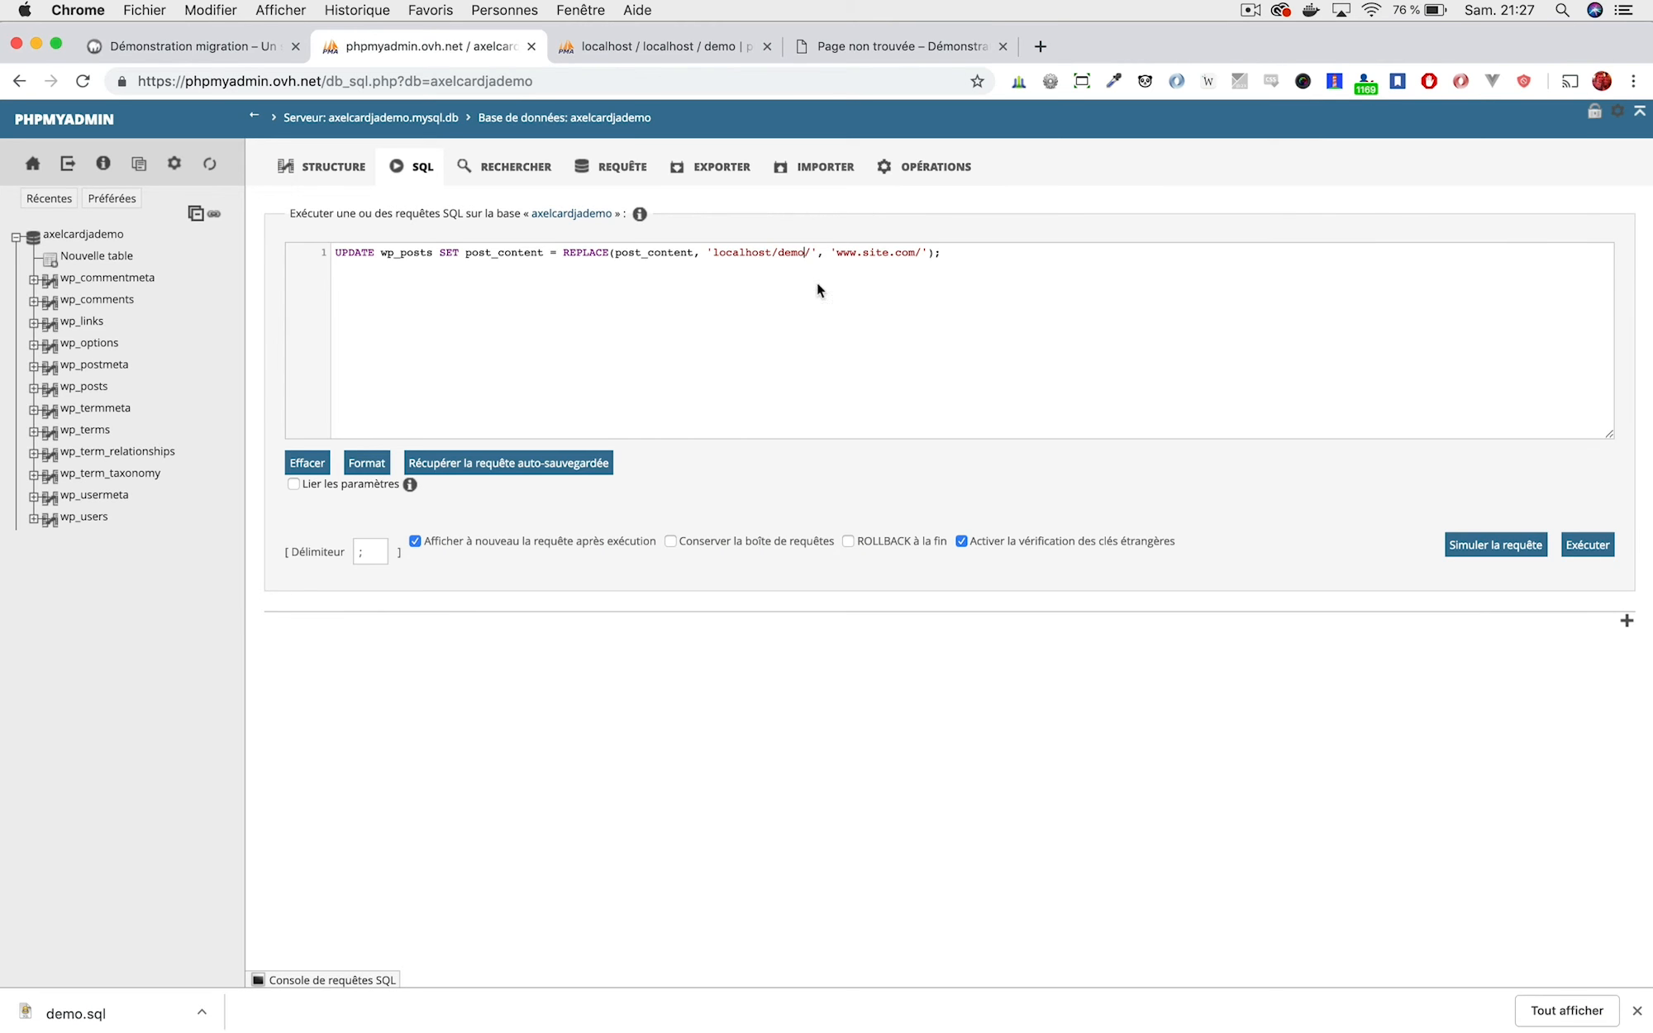
Start replacing the site.com placeholder with the axel-cardinaels domain, then reload the online site.
click(896, 253)
key(BackSpace)
key(BackSpace)
key(BackSpace)
key(BackSpace)
text(axel-c)
click(893, 46)
key(super+r)
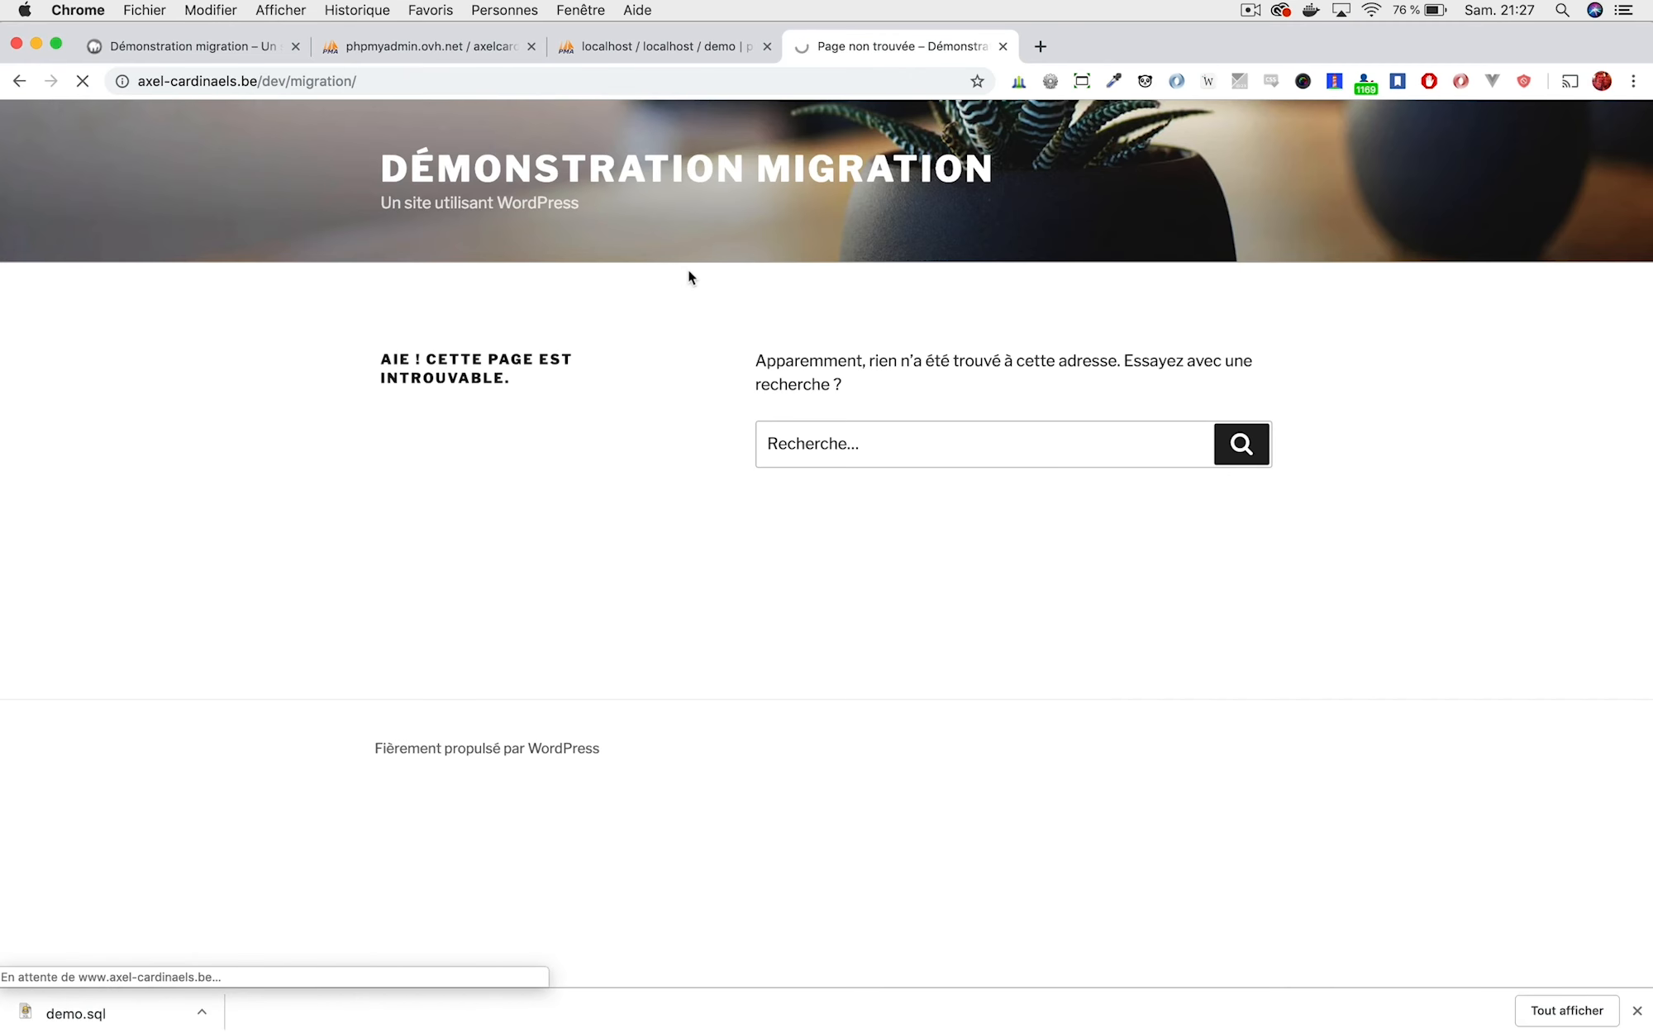
Scroll the reloaded home page and open the Bonjour tout le monde ! article, selecting its address path.
scroll(541, 223, down, 7)
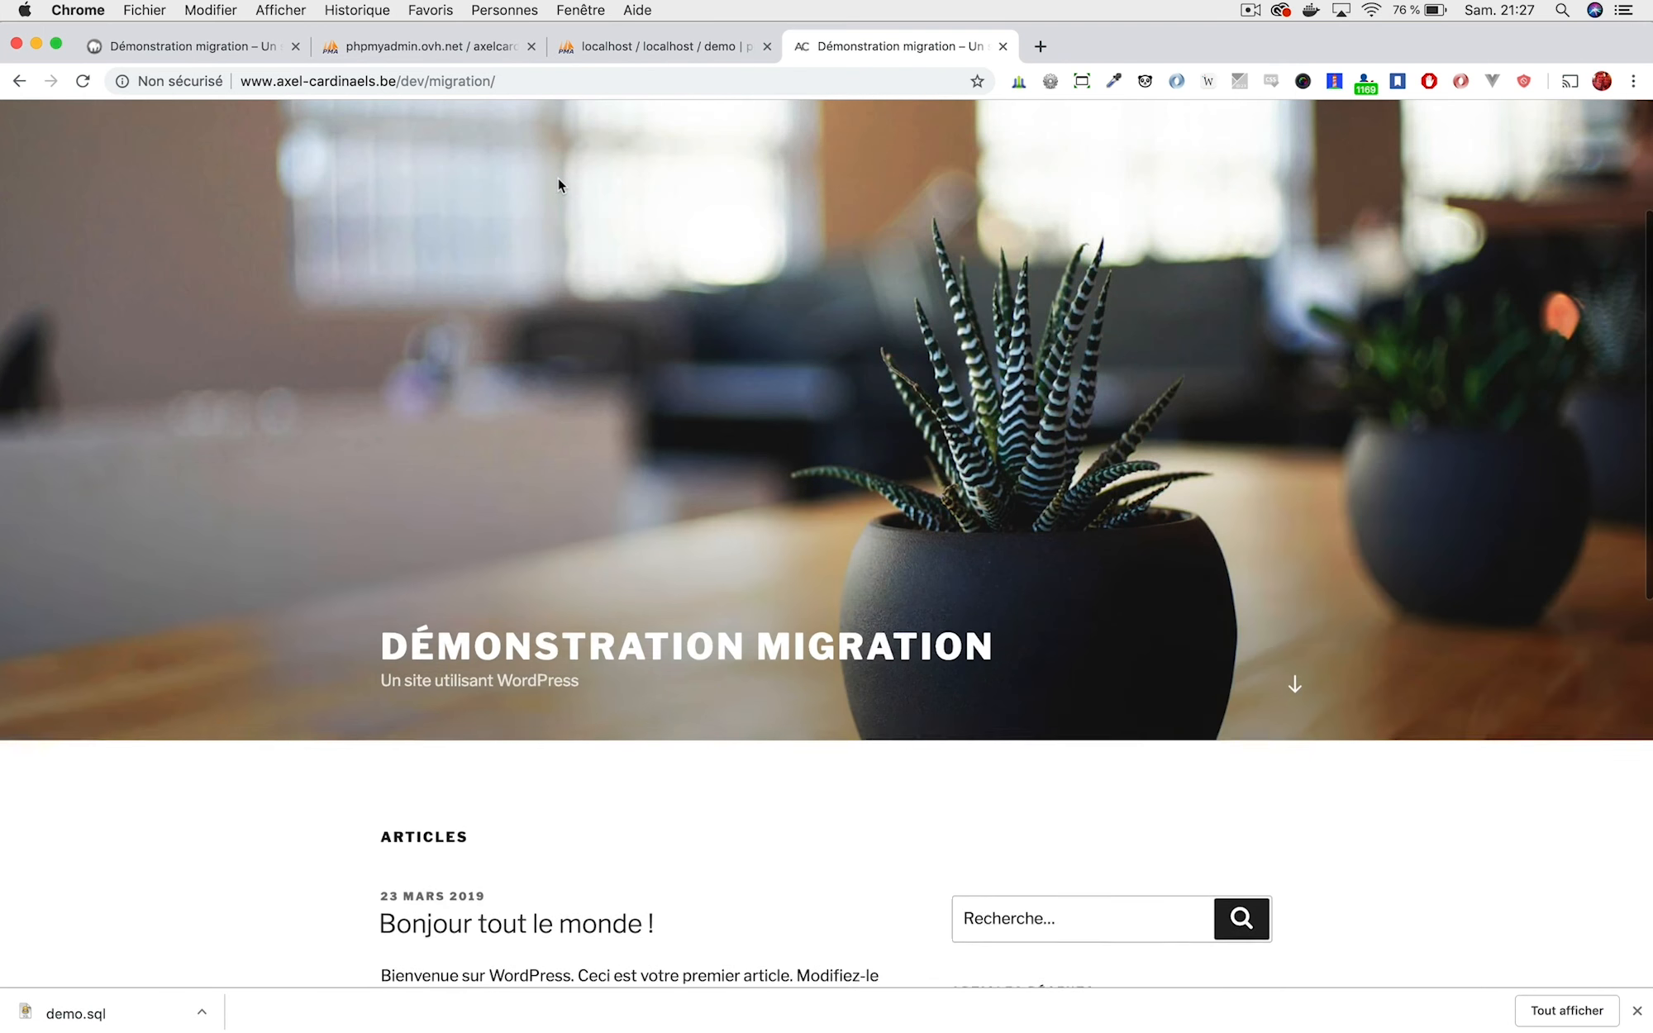
scroll(570, 347, down, 2)
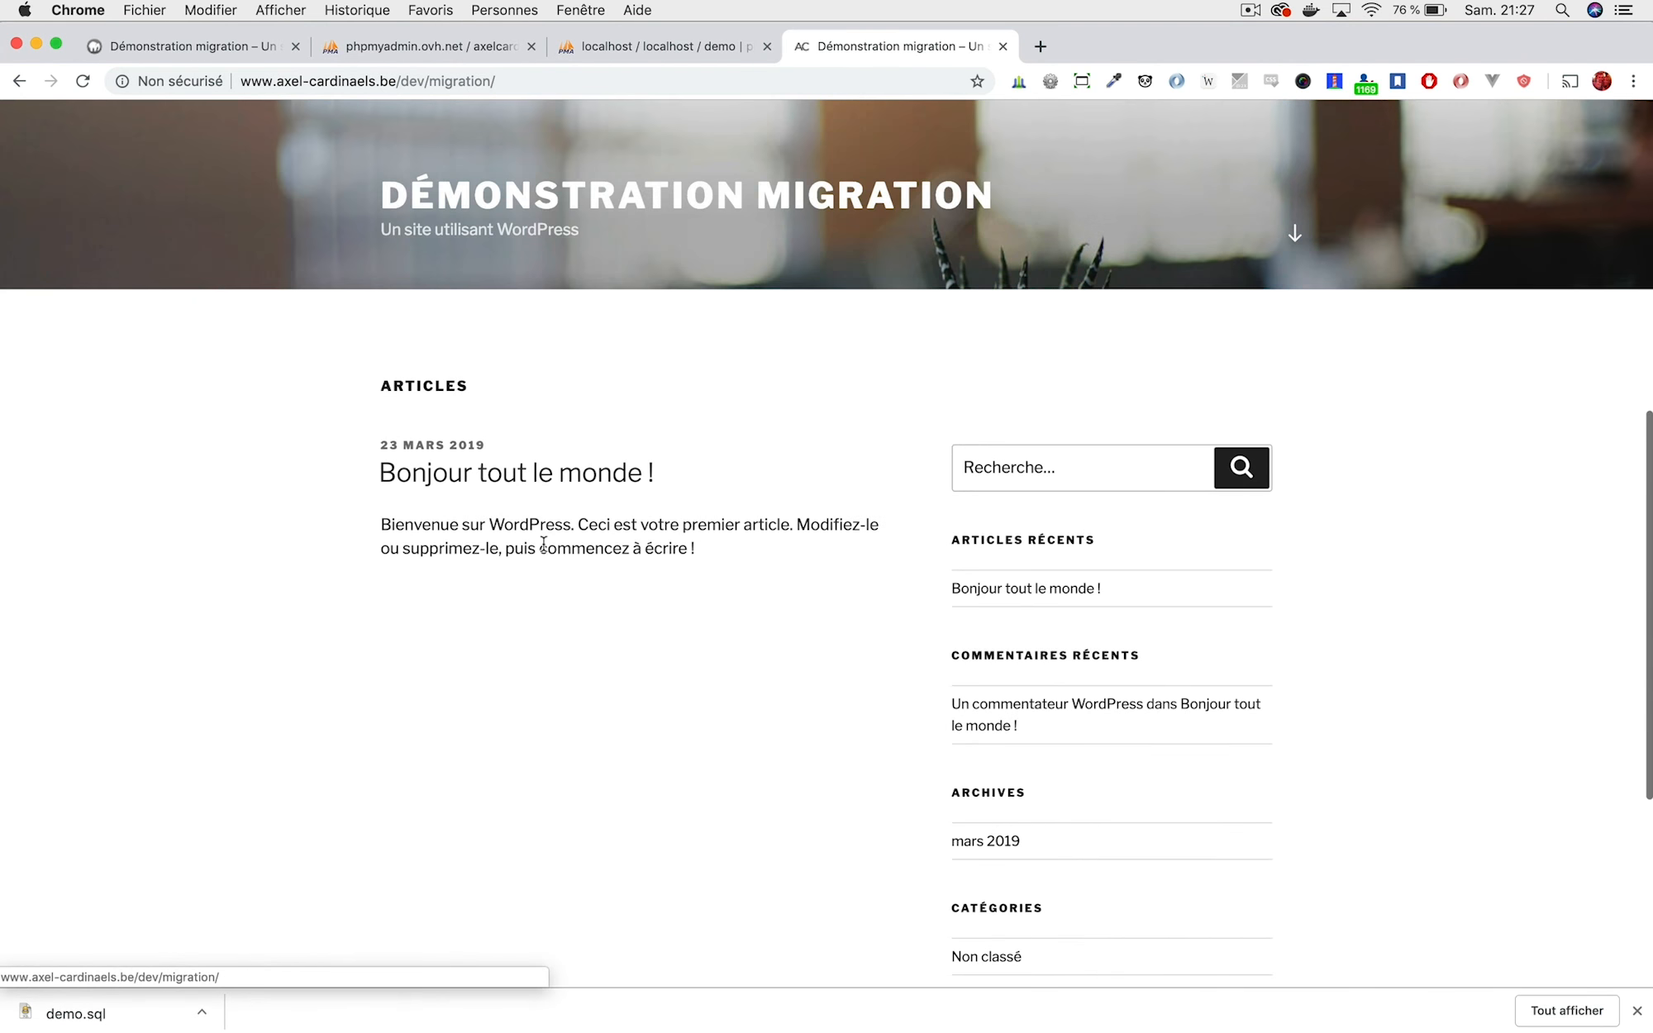
click(517, 473)
drag(630, 81, 390, 81)
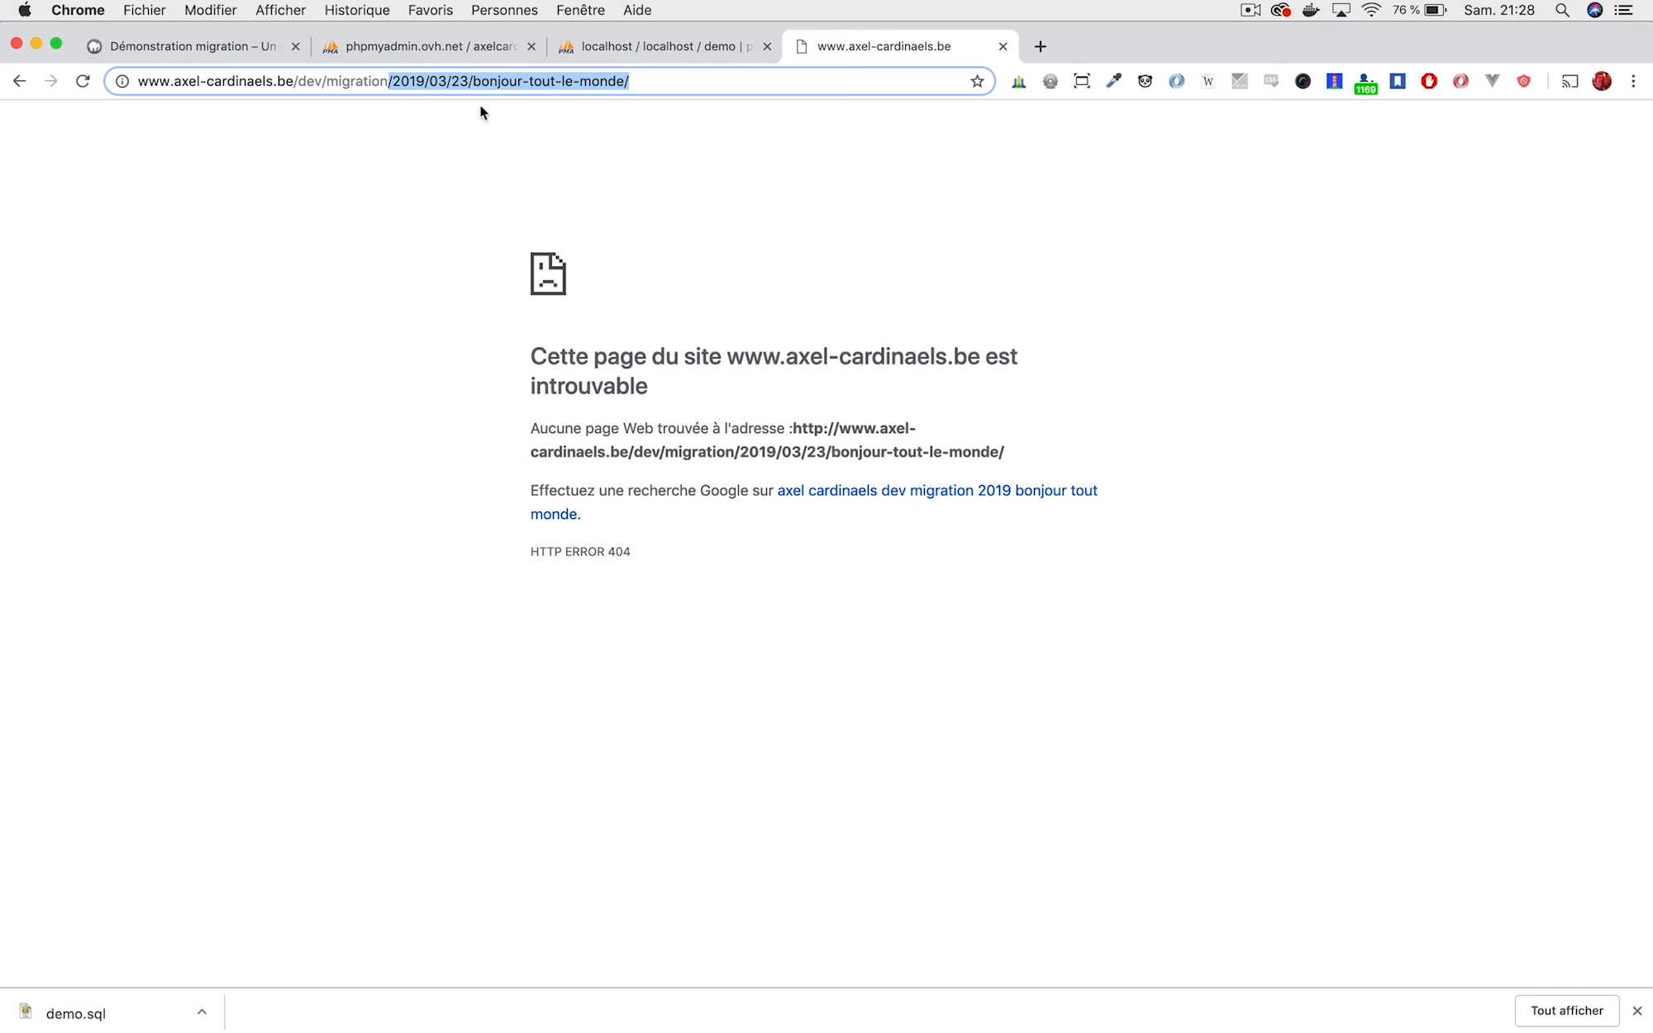
Replace the article path with /wp-admin in the address bar and log in to WordPress.
key(BackSpace)
text(+)
key(BackSpace)
text(+)
key(BackSpace)
text(/wp-admin)
key(Return)
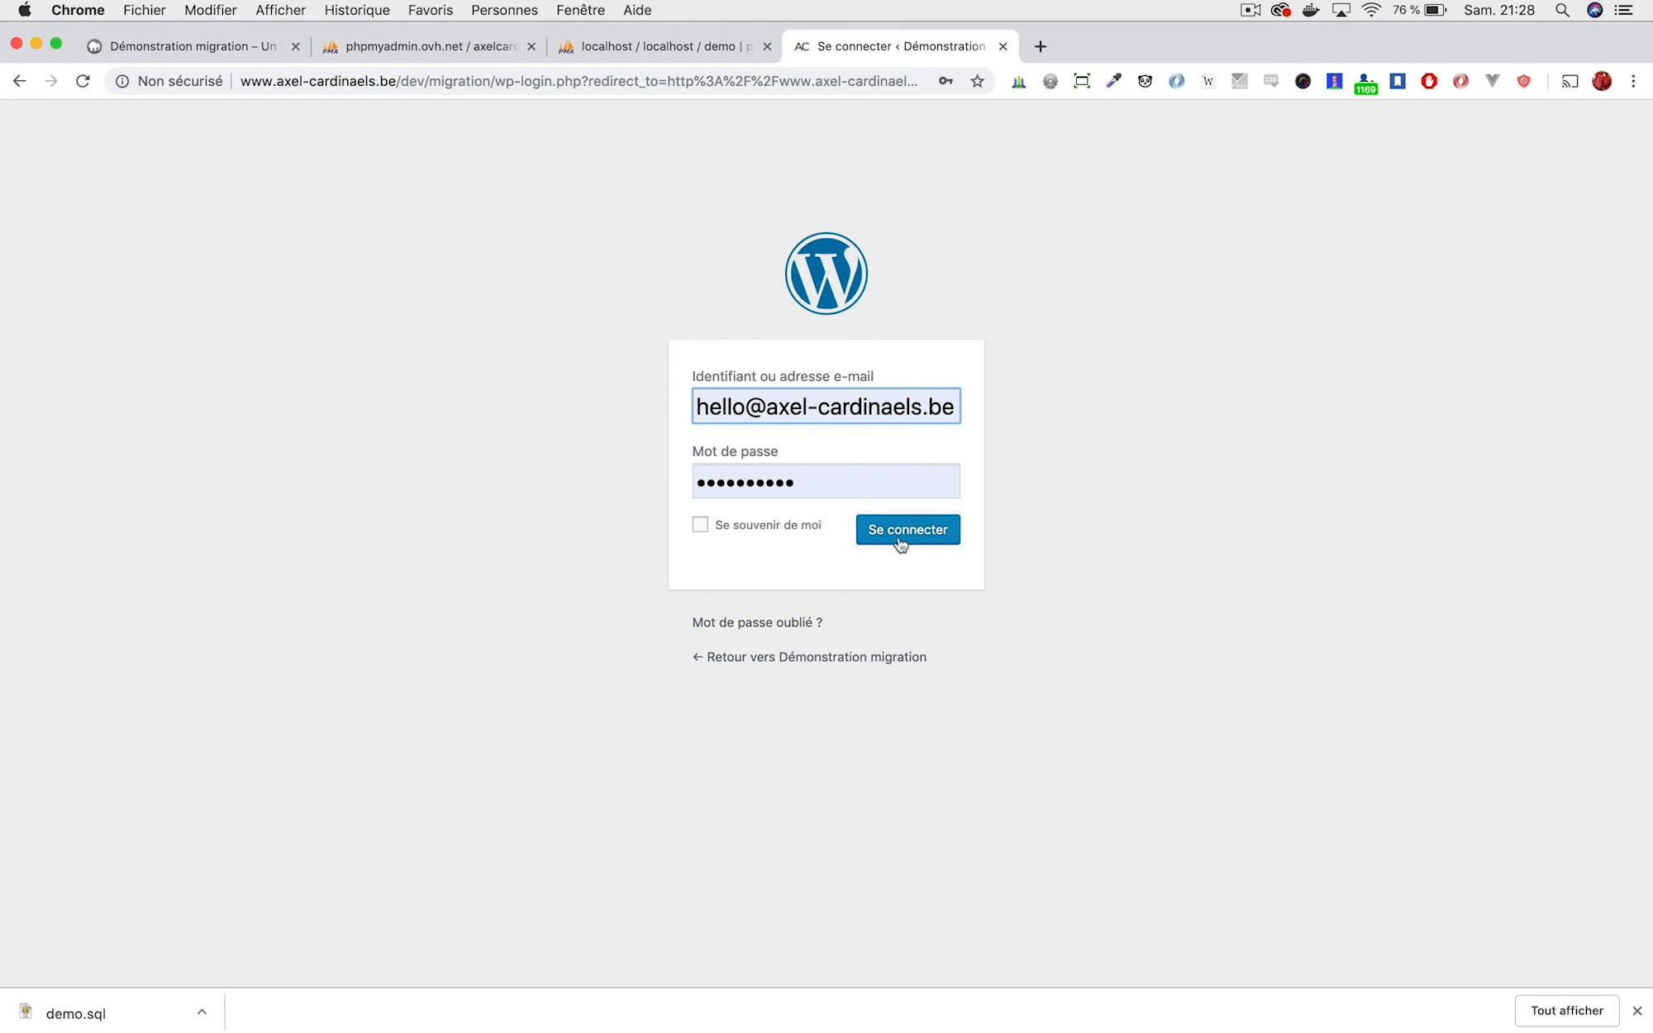
click(900, 535)
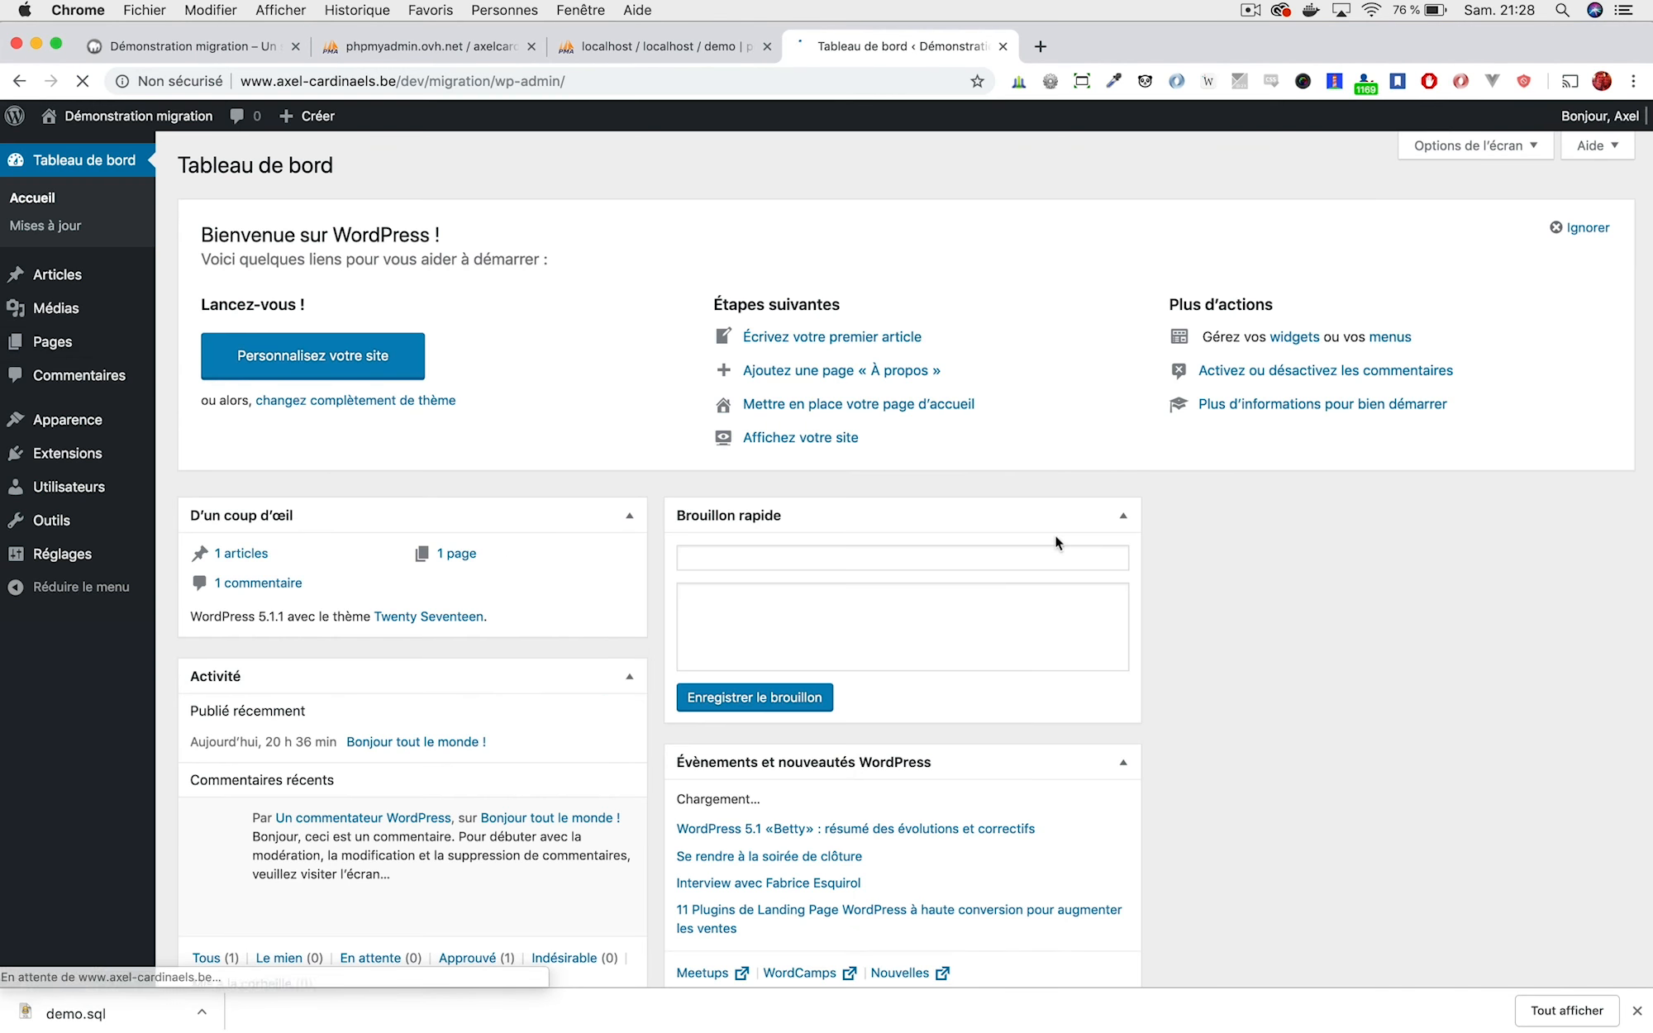
Under Réglages > Permaliens, save the Titre de la publication permalink structure.
mouse_move(69, 453)
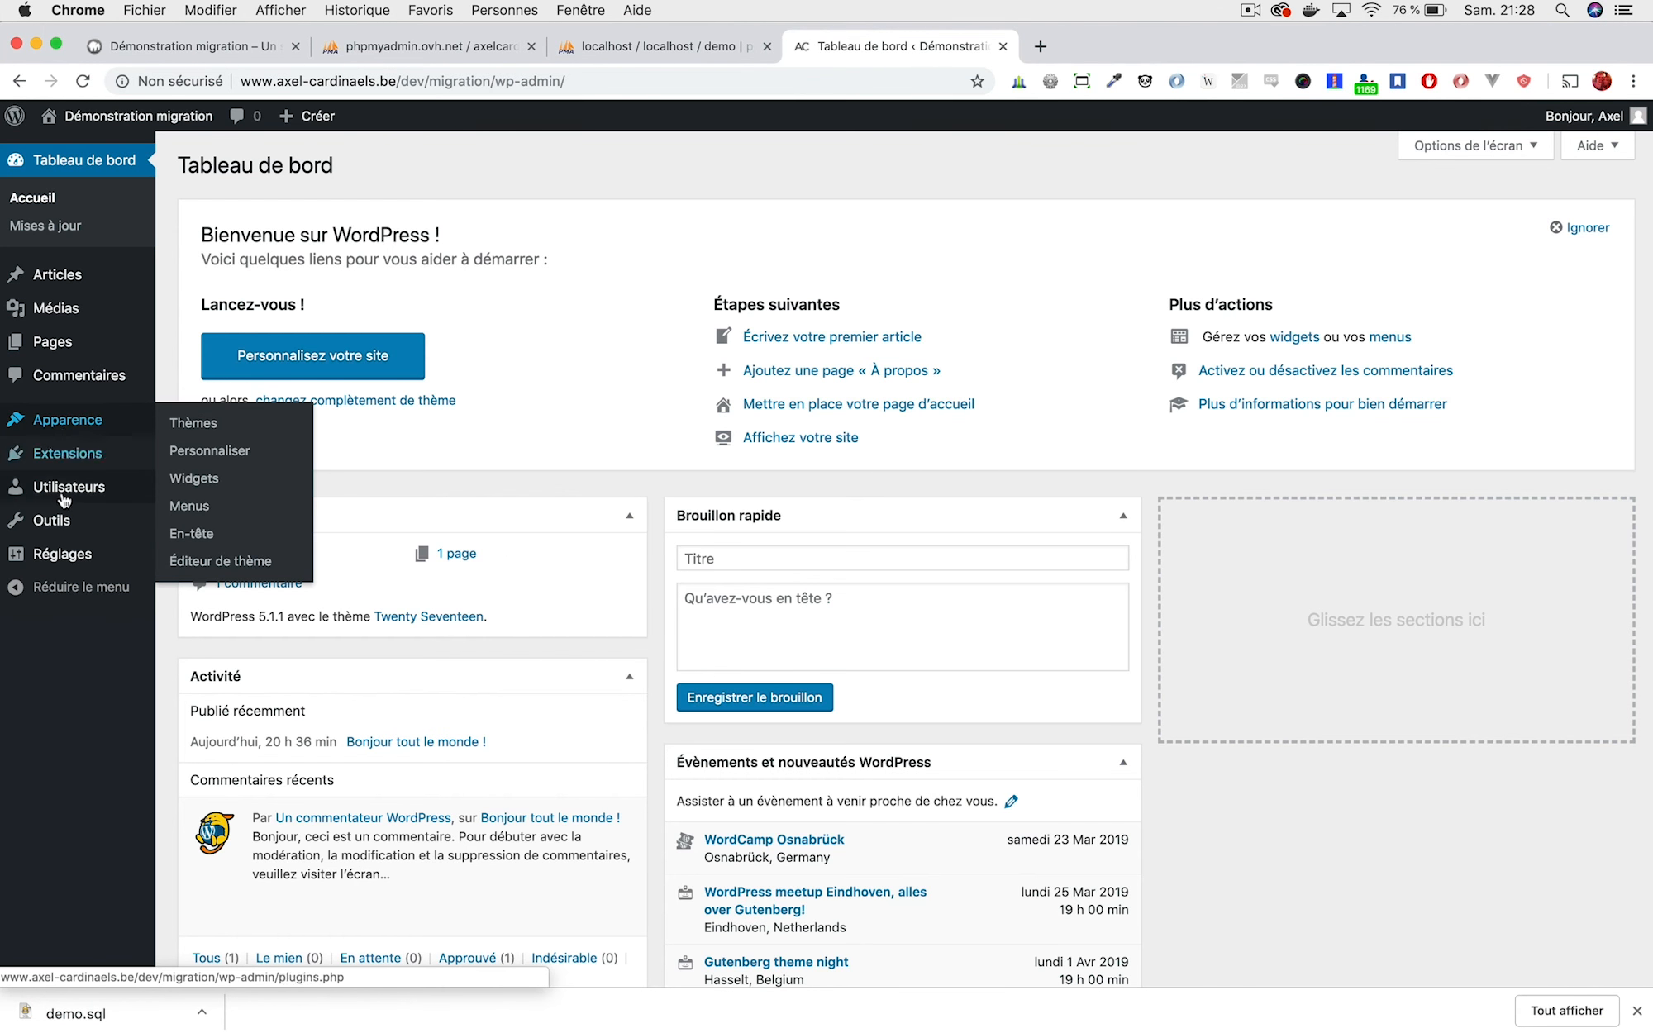
mouse_move(147, 539)
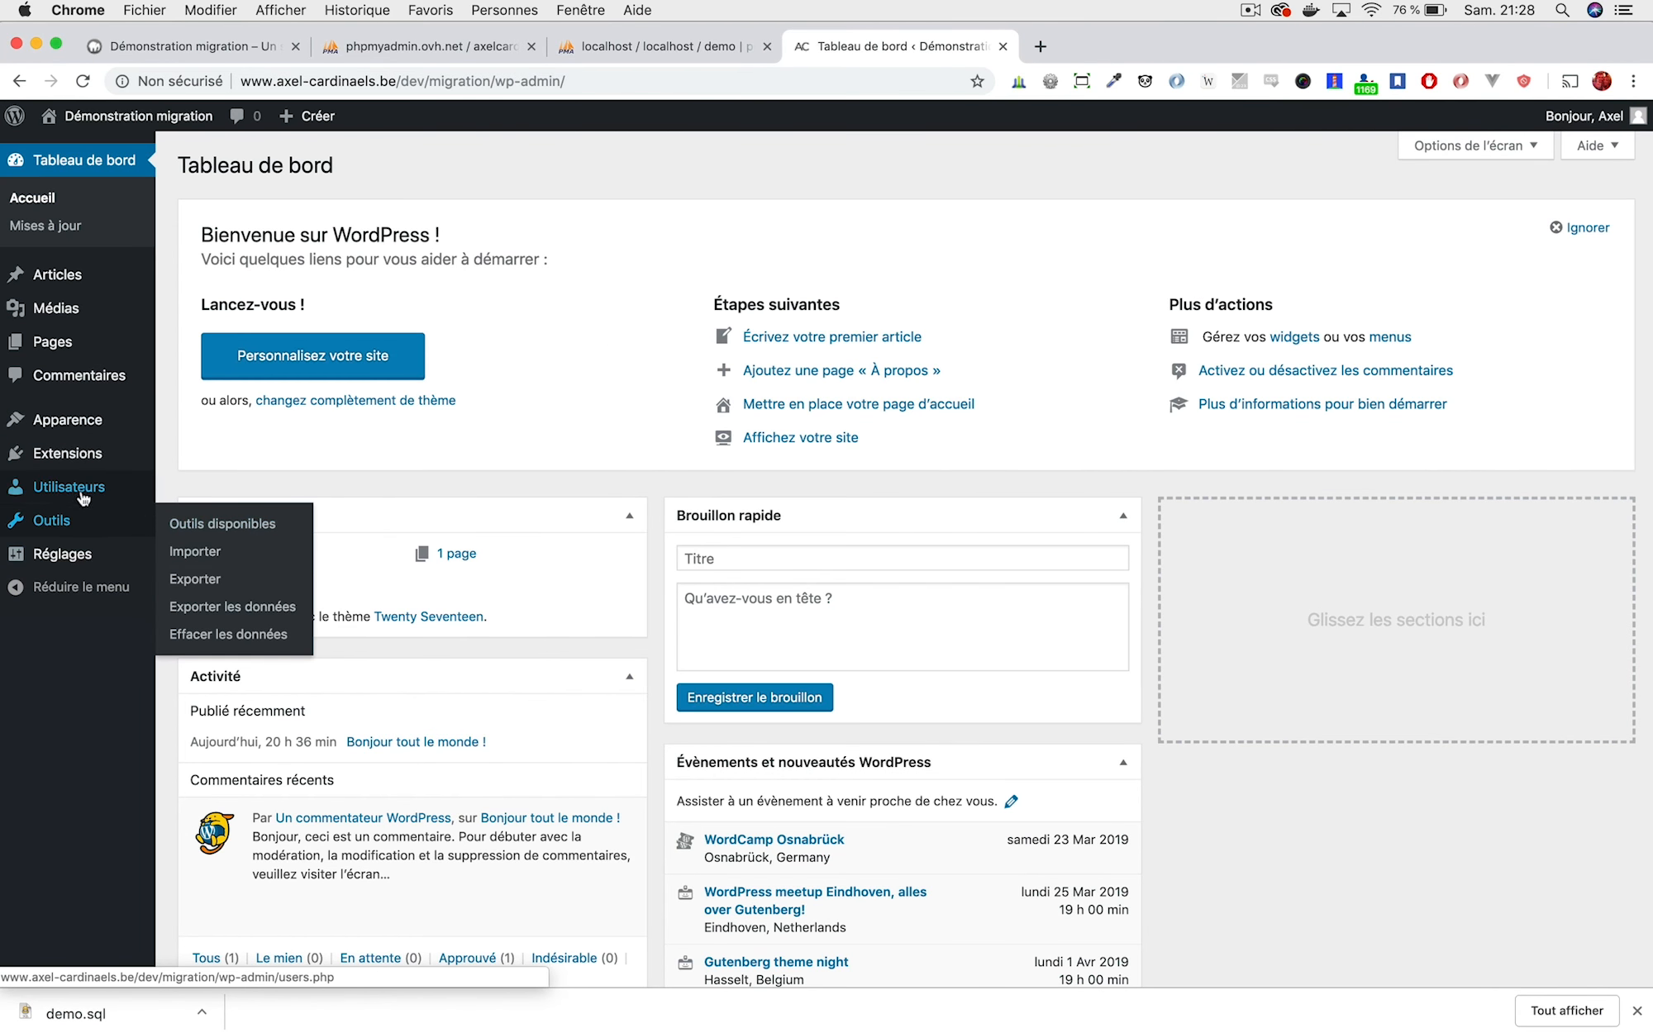
mouse_move(83, 556)
click(227, 696)
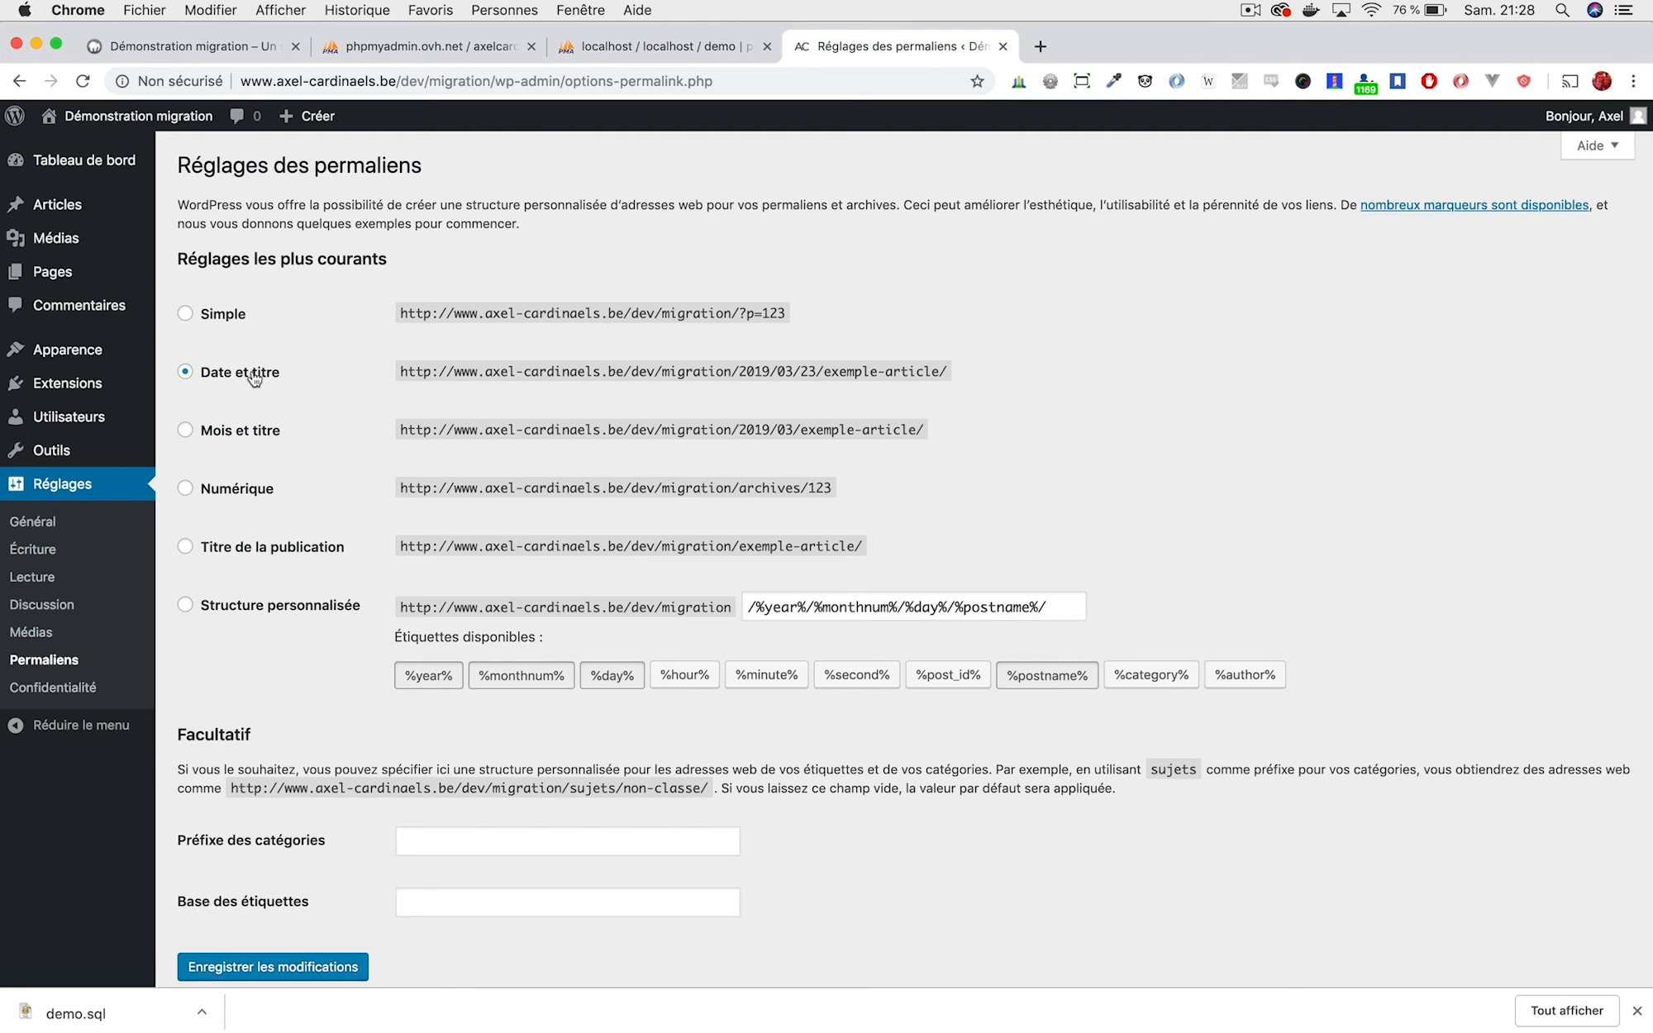
click(261, 547)
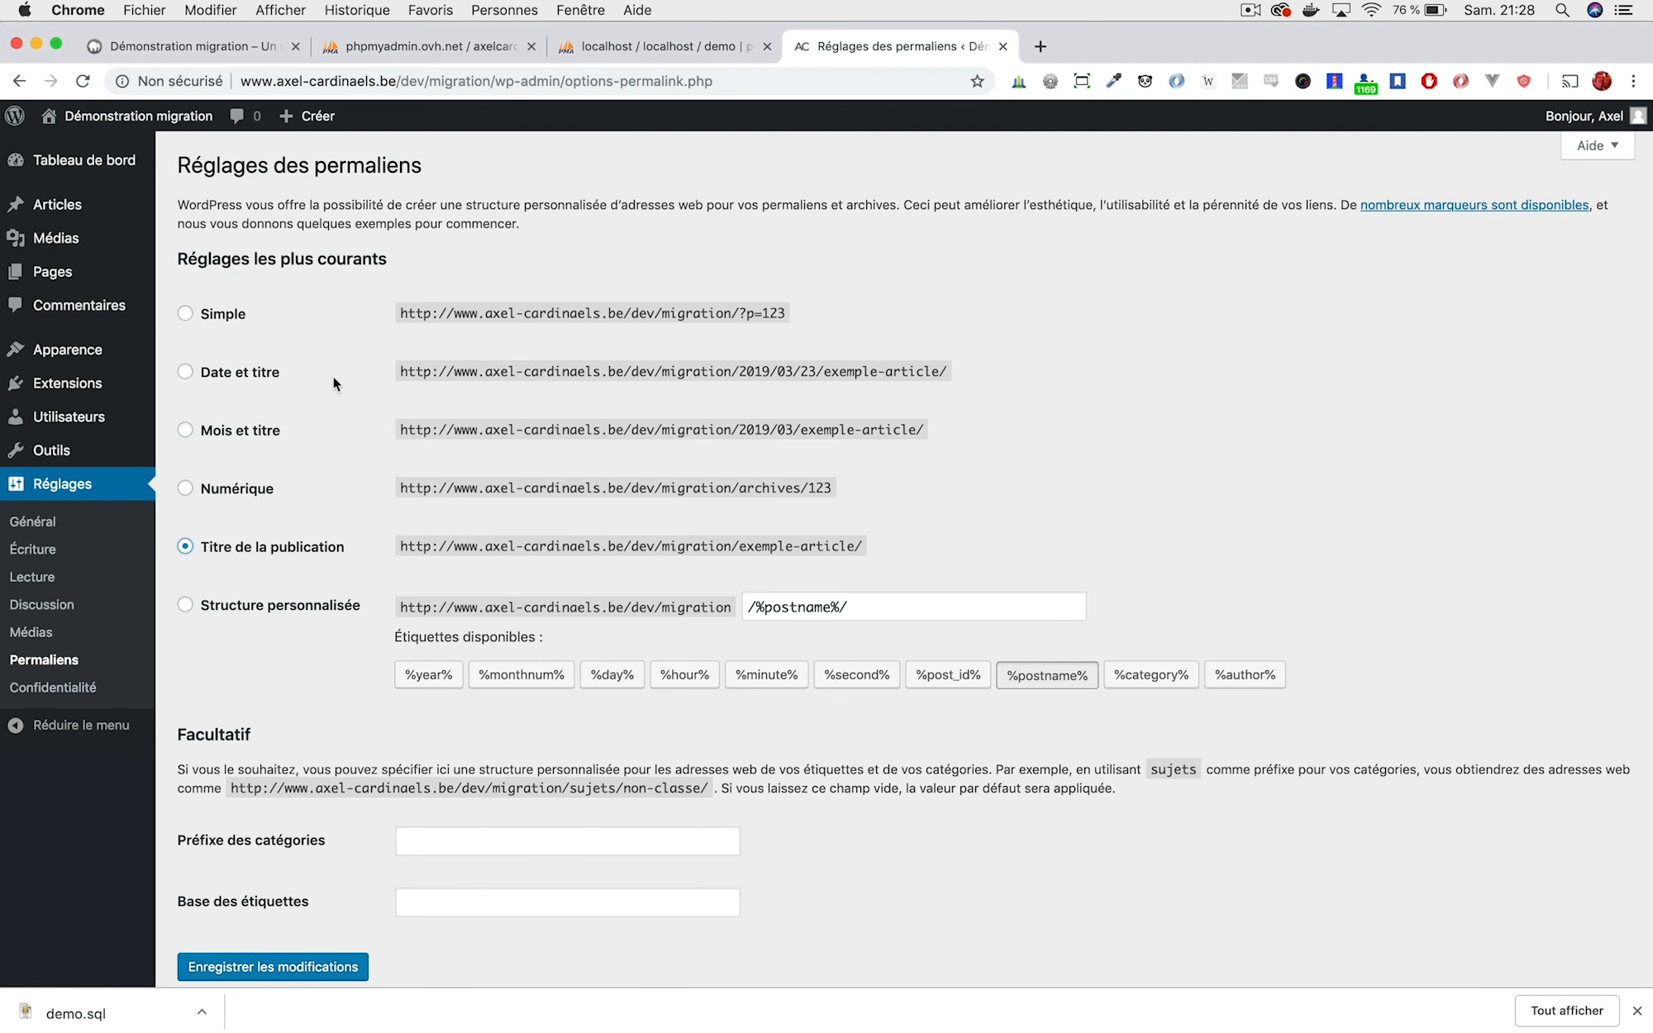
scroll(321, 474, down, 2)
click(299, 885)
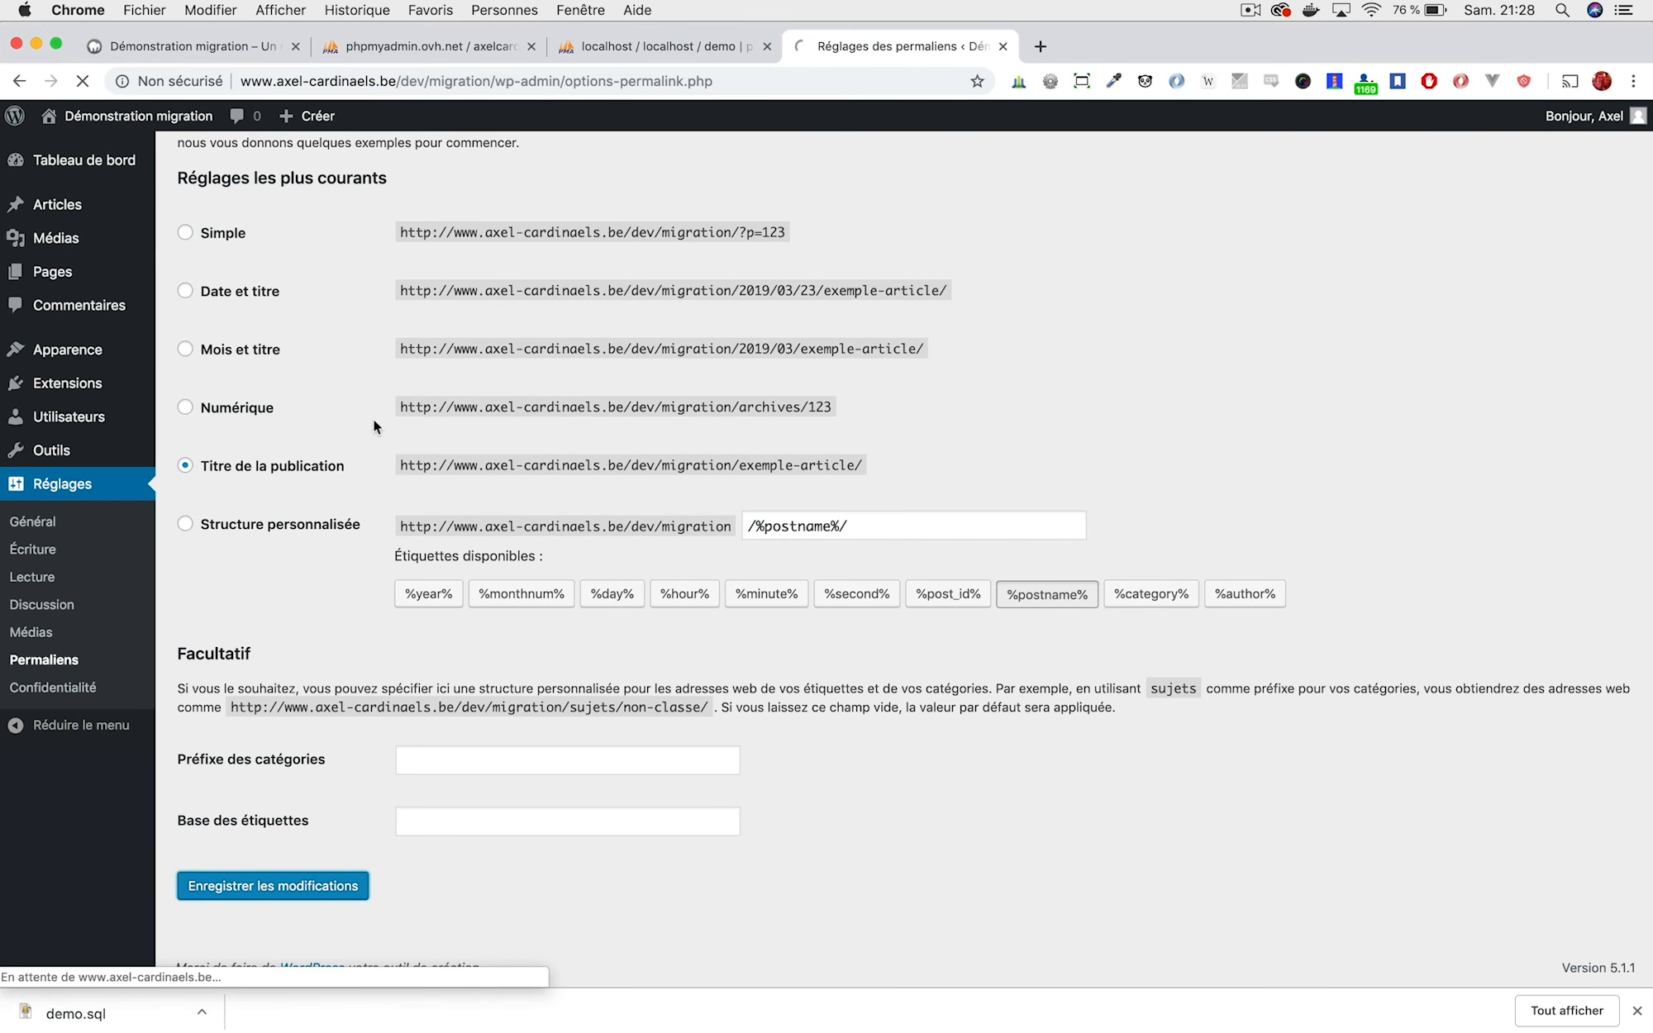
Switch permalinks back to Date et titre and save again.
scroll(187, 571, down, 2)
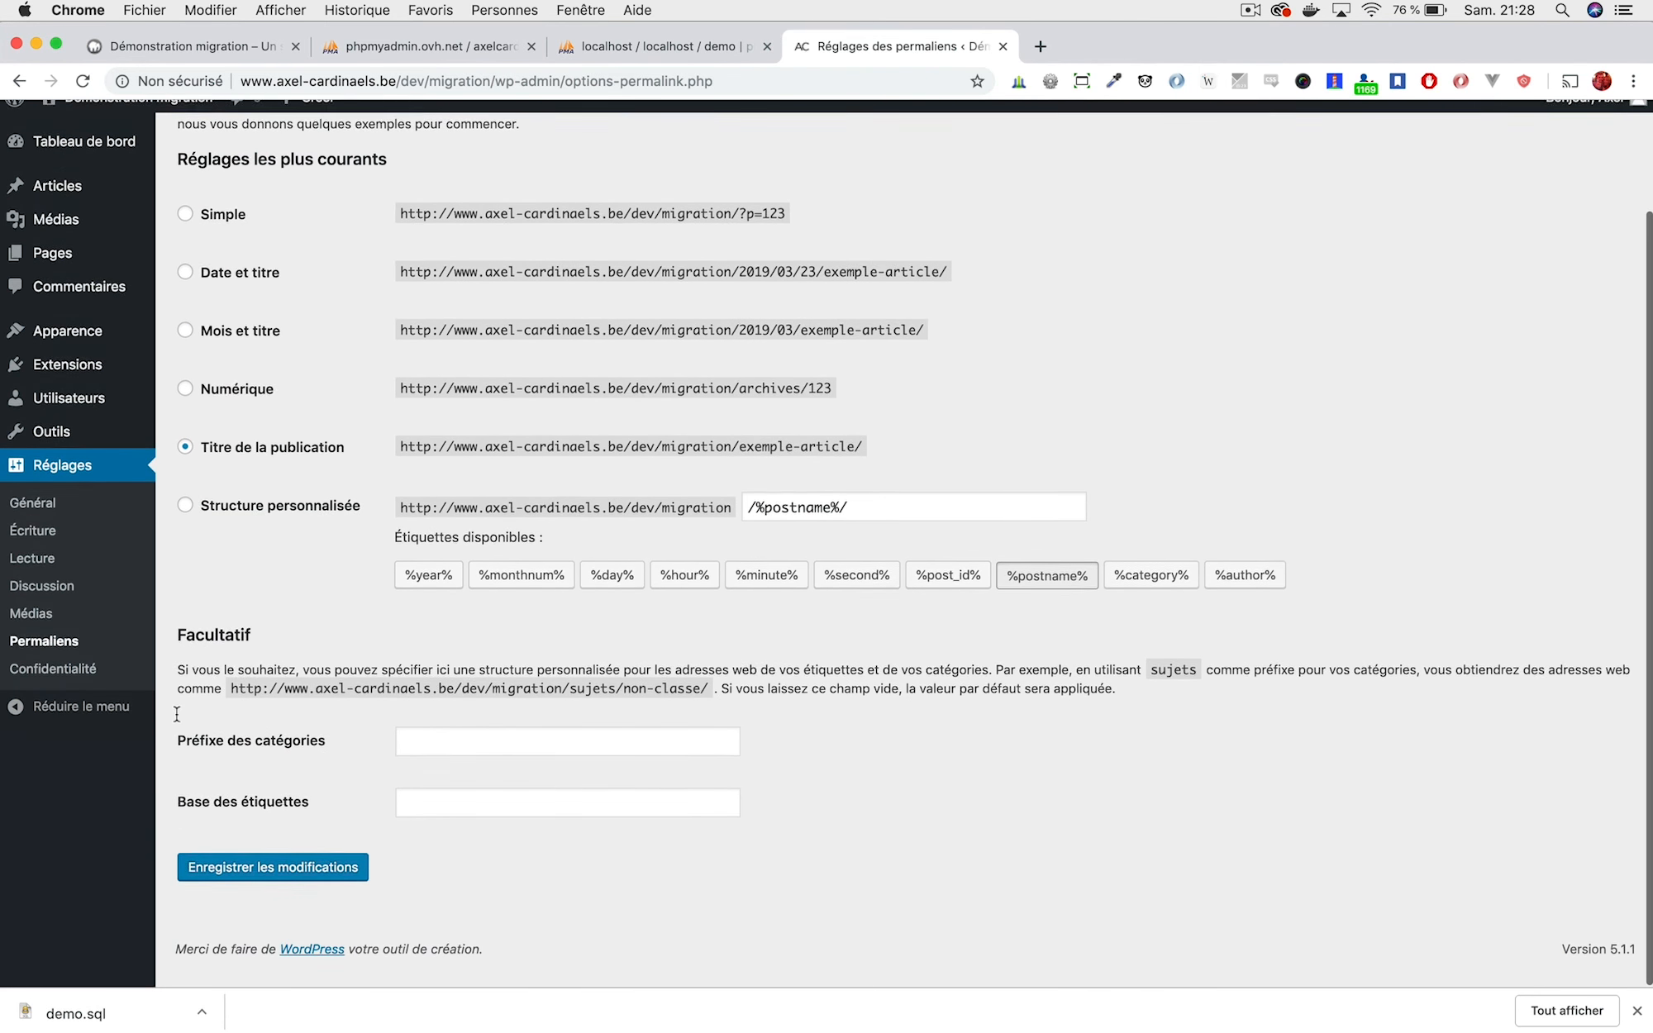
click(221, 290)
click(263, 888)
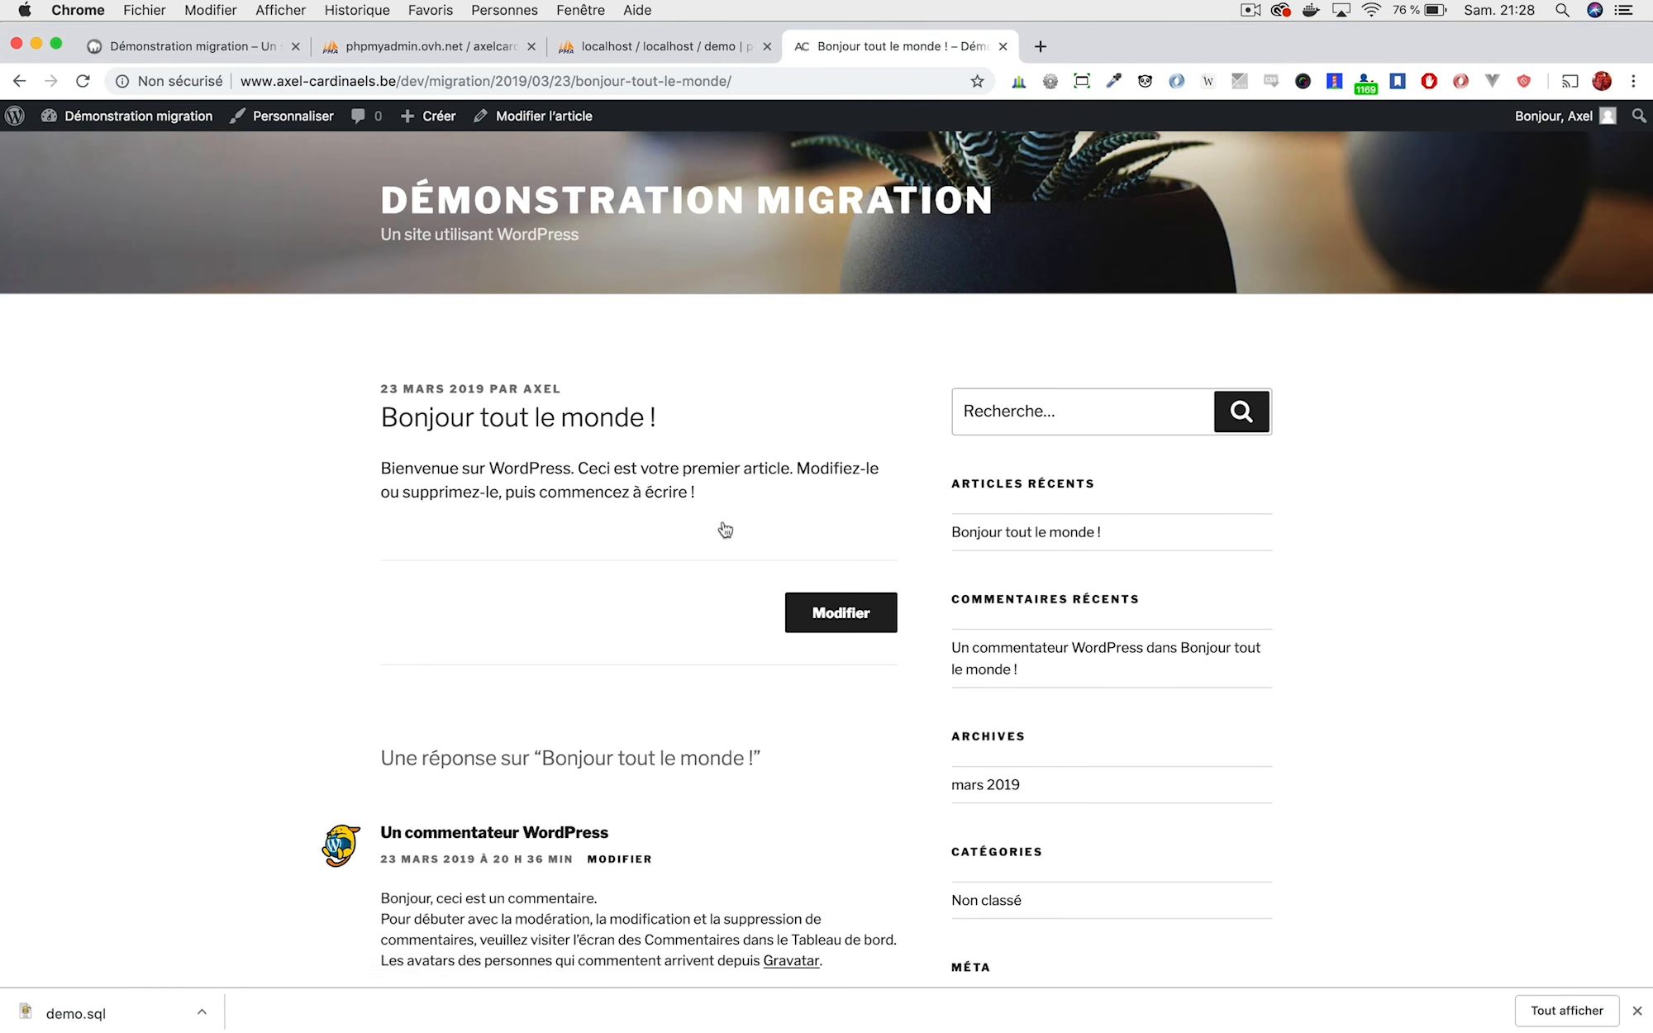
Scroll through the Bonjour tout le monde ! article to confirm it and its comment display.
scroll(556, 365, down, 5)
scroll(556, 356, up, 5)
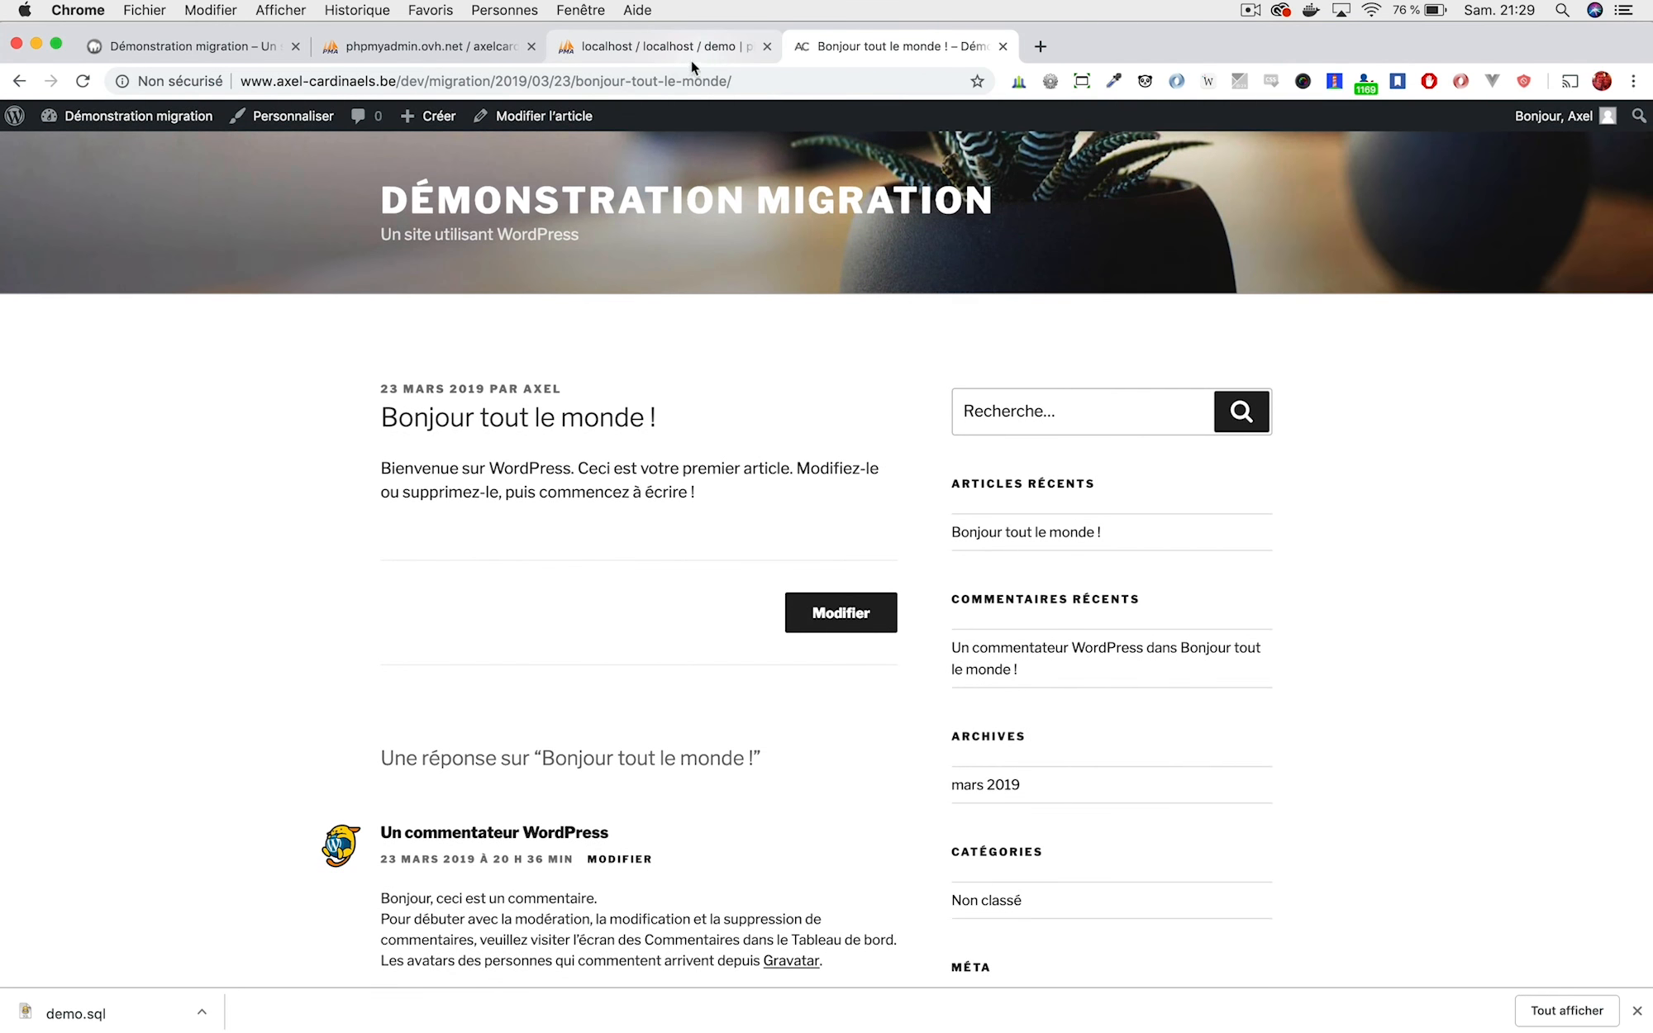